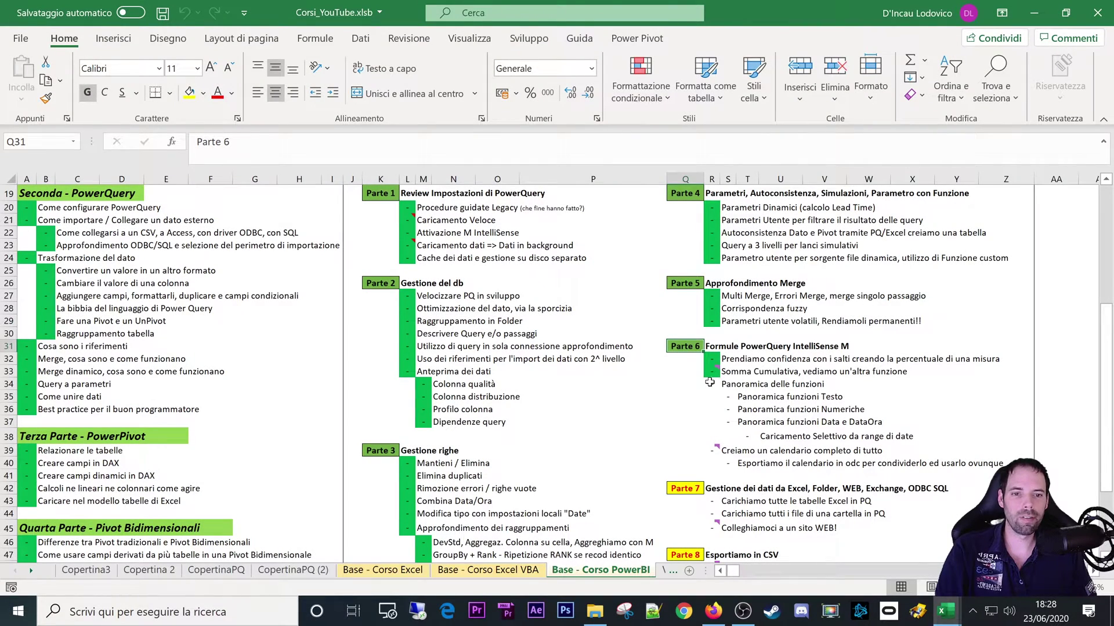
# Highlight the Panoramica delle funzioni topics block, including the text functions line, then clear the selection.
pyautogui.moveTo(710, 382); pyautogui.dragTo(903, 421)
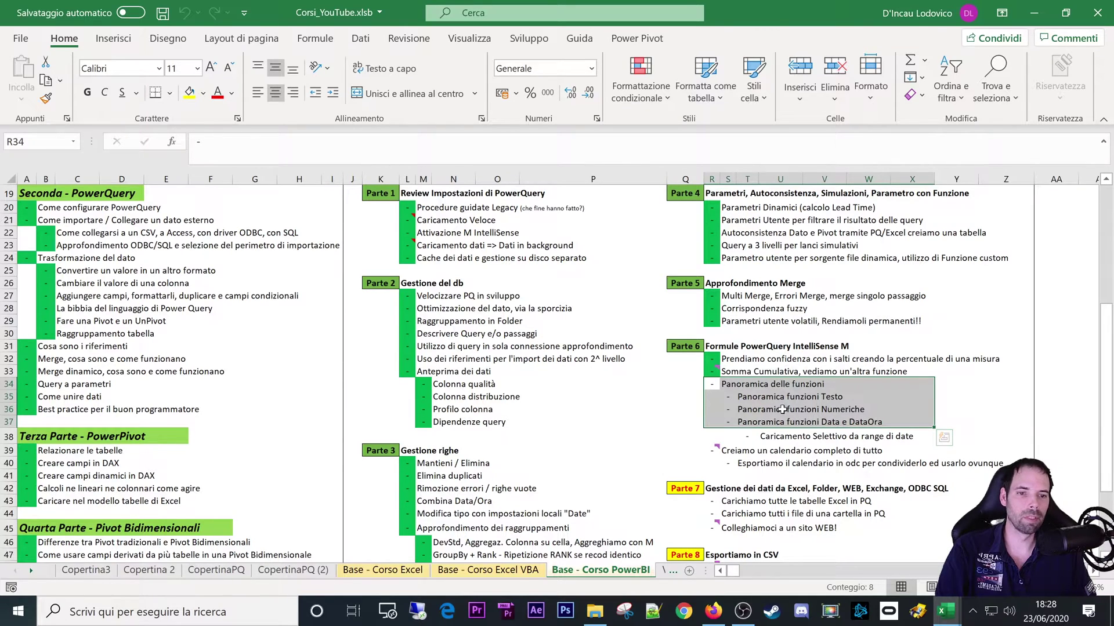
pyautogui.moveTo(717, 384); pyautogui.dragTo(887, 414)
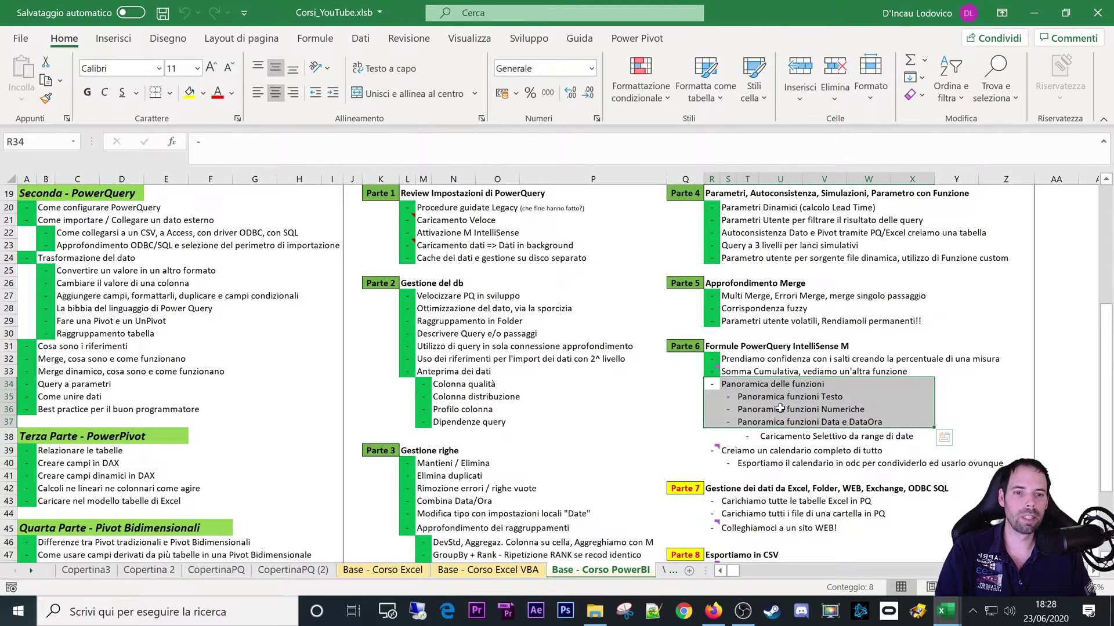
pyautogui.moveTo(721, 396); pyautogui.dragTo(828, 399)
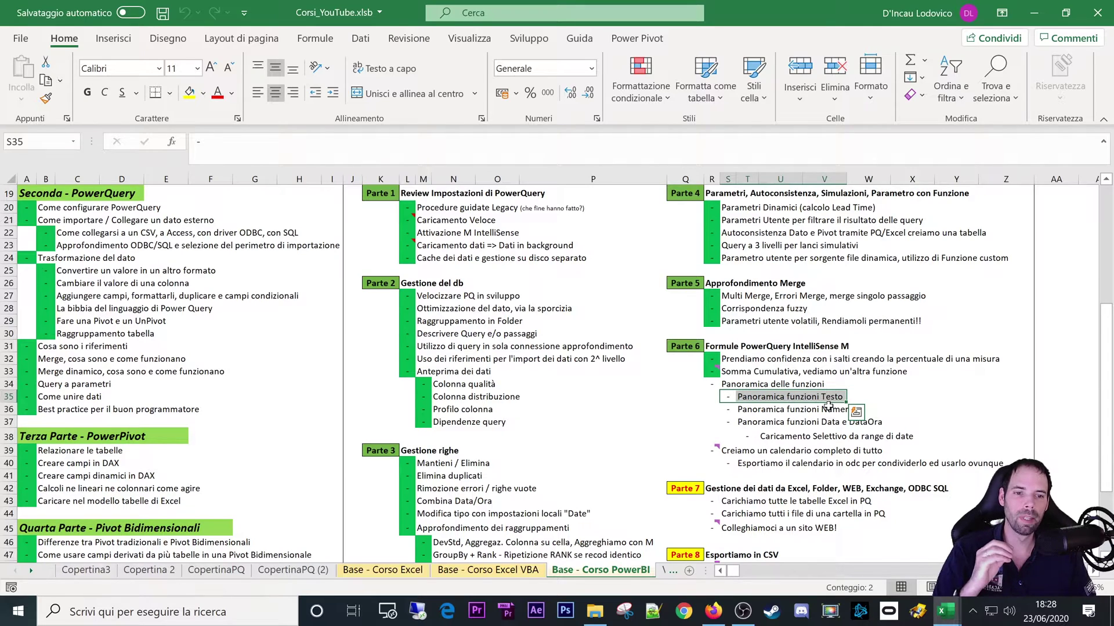
pyautogui.click(710, 410)
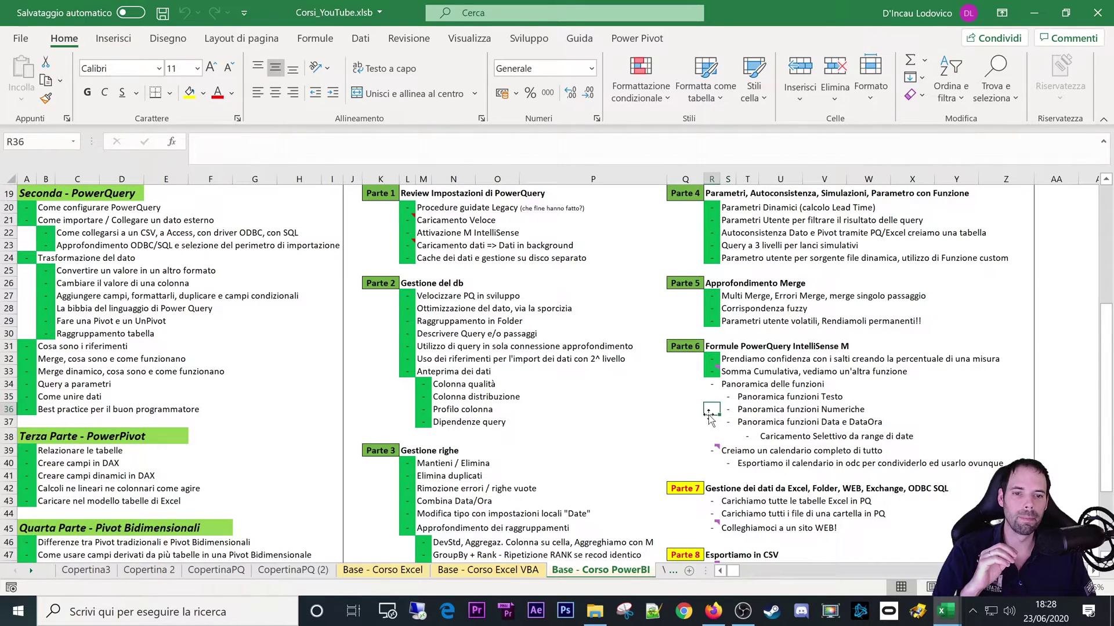
pyautogui.moveTo(706, 389); pyautogui.dragTo(863, 421)
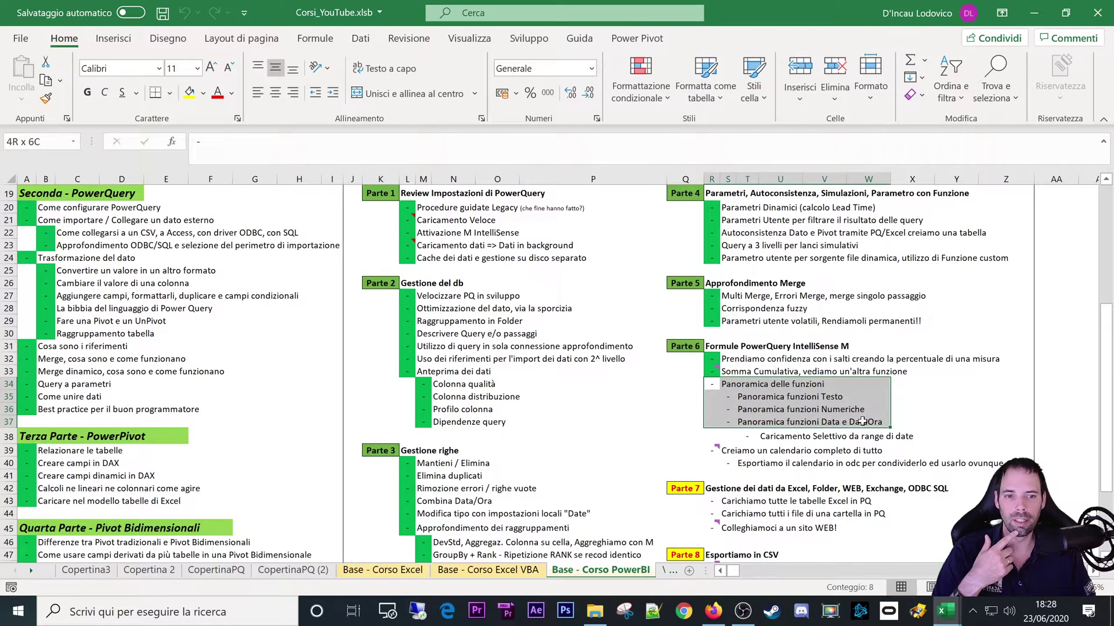
pyautogui.moveTo(881, 423); pyautogui.dragTo(892, 423)
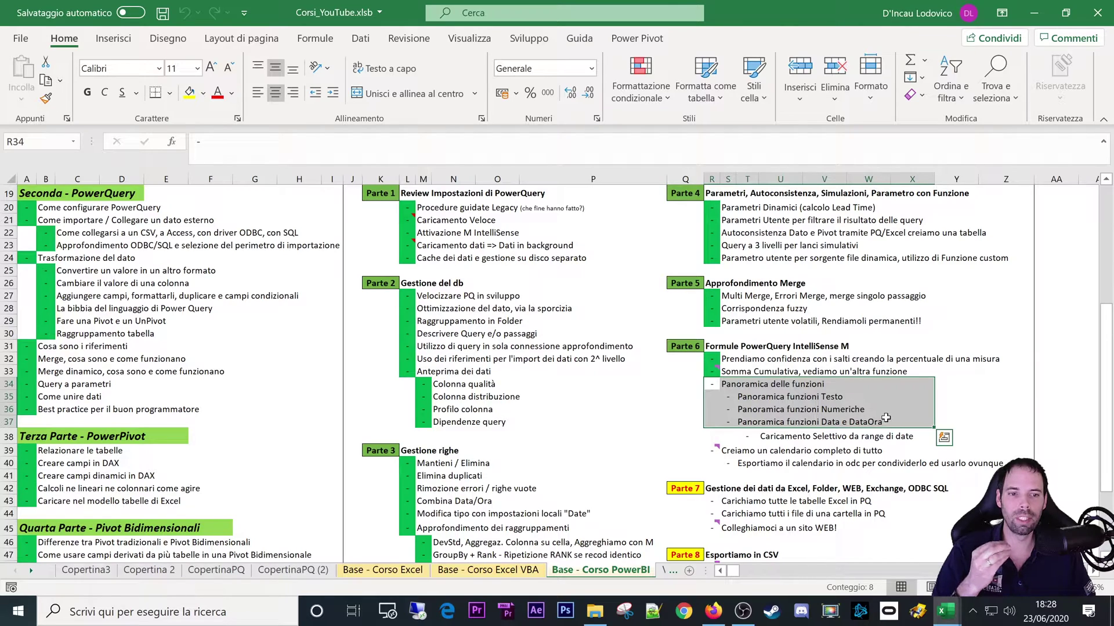
pyautogui.click(712, 385)
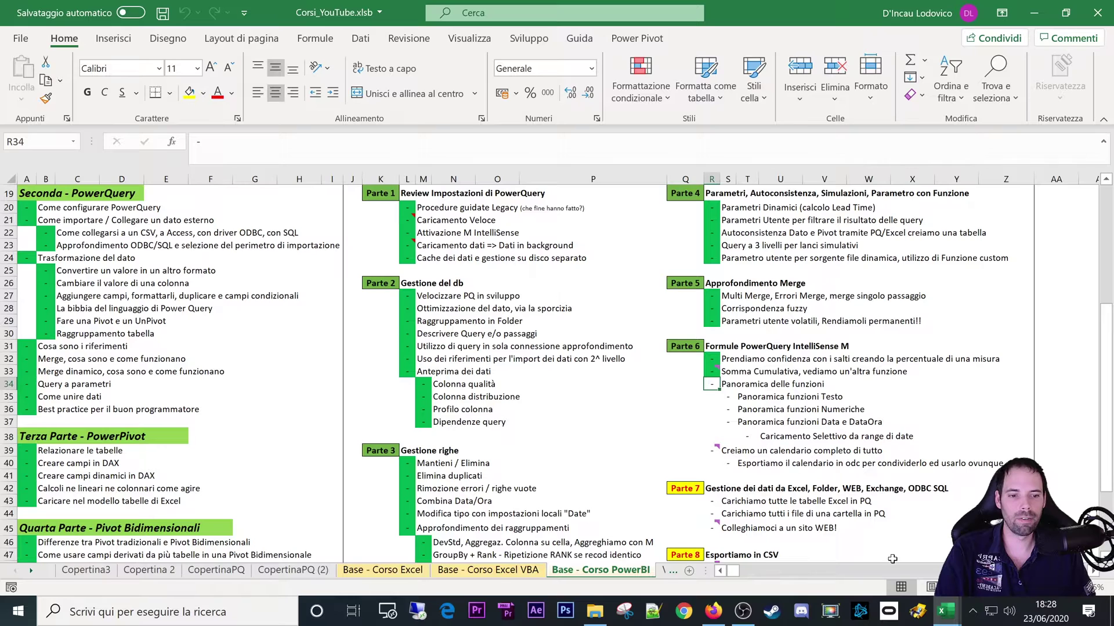
# Switch to Firefox and open the #01 - Corso Power BI di Excel course playlist.
pyautogui.click(713, 611)
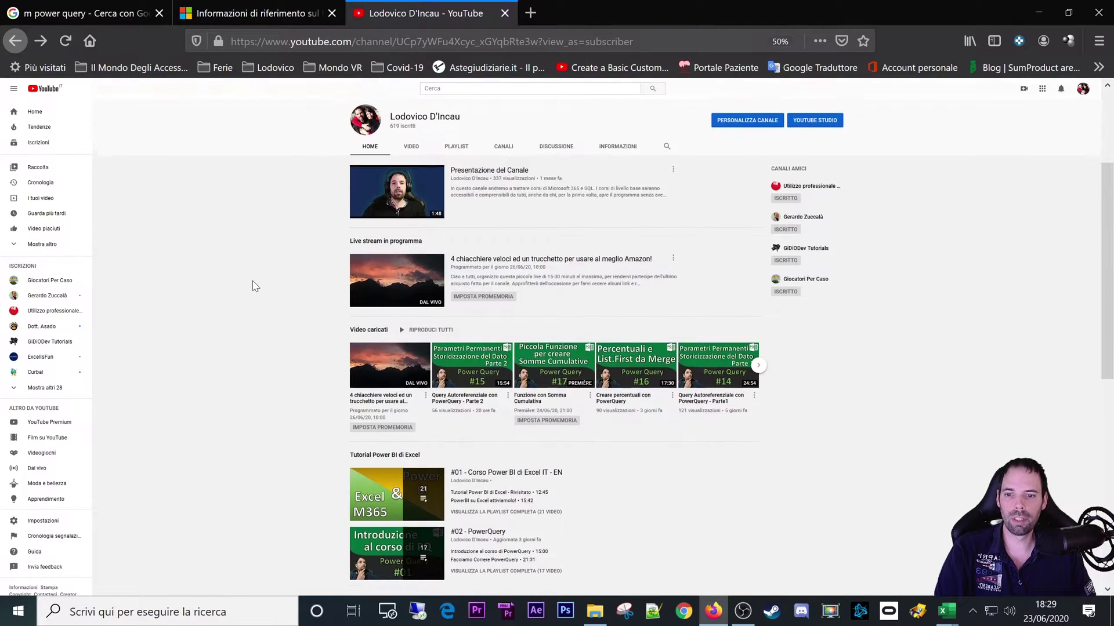
pyautogui.scroll(3, 459, 255)
pyautogui.scroll(-3, 303, 239)
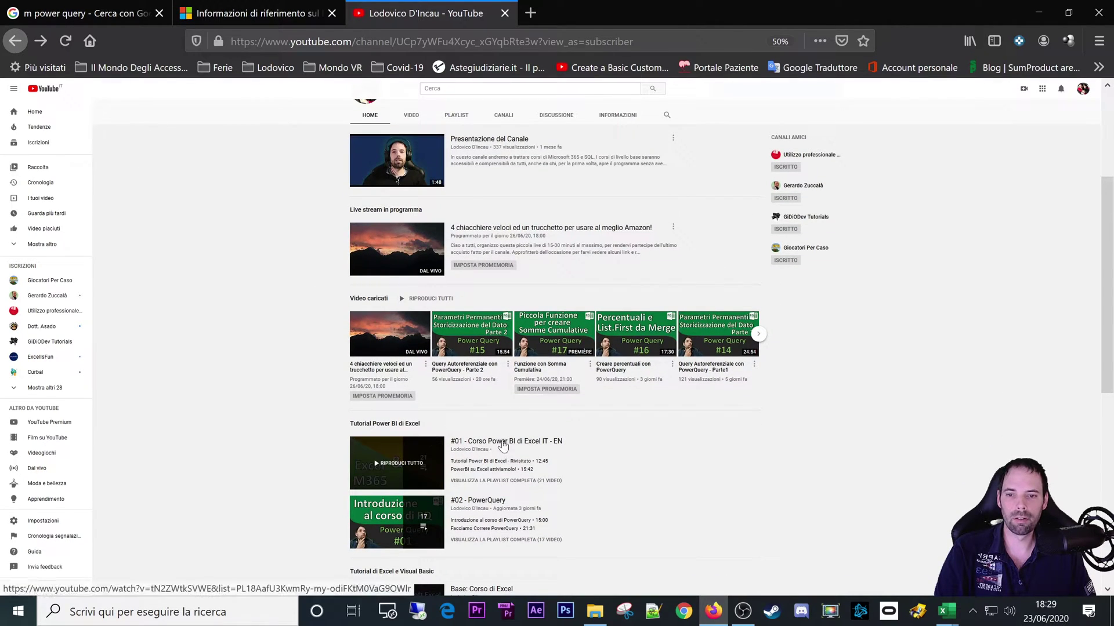
pyautogui.click(546, 447)
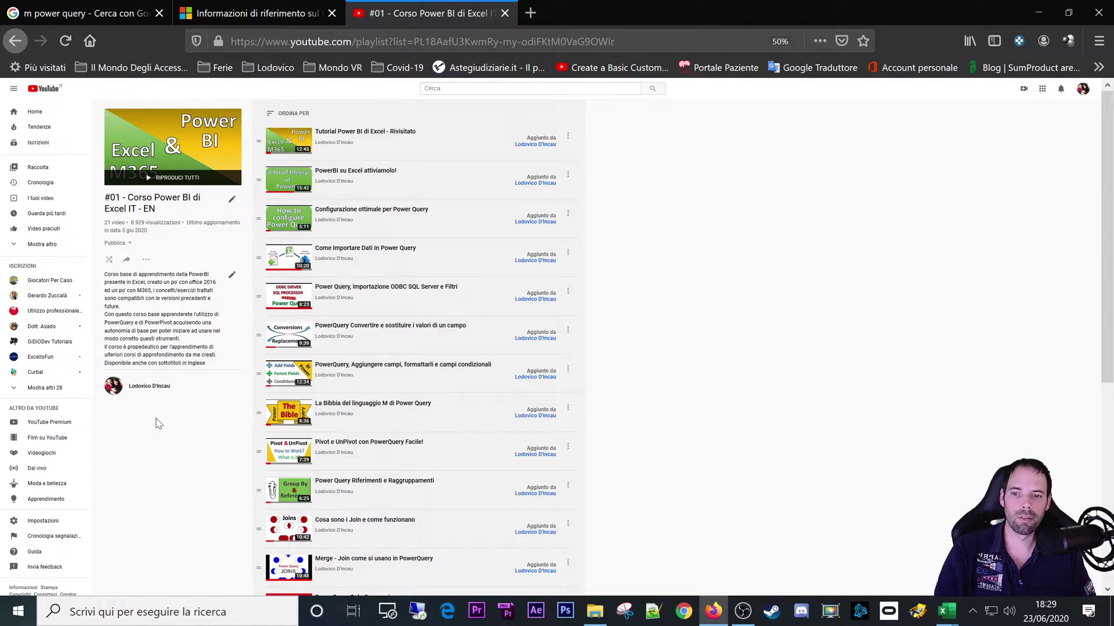
# Review the Google 'm power query' results, then show the Microsoft Docs Power Query M page.
pyautogui.click(87, 12)
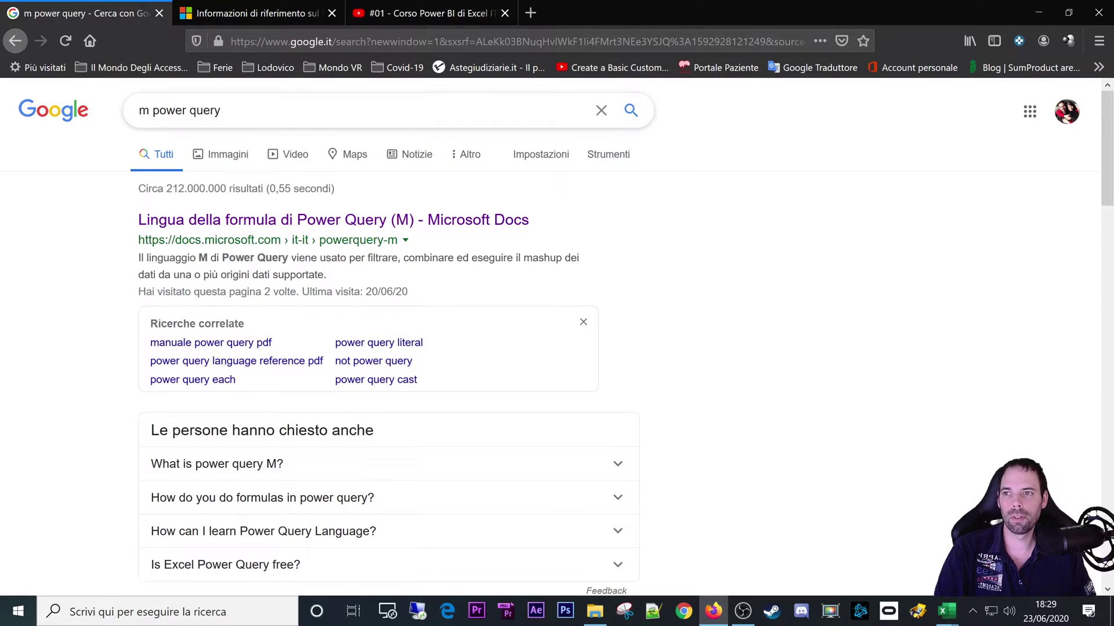
pyautogui.tripleClick(180, 110)
pyautogui.click(42, 202)
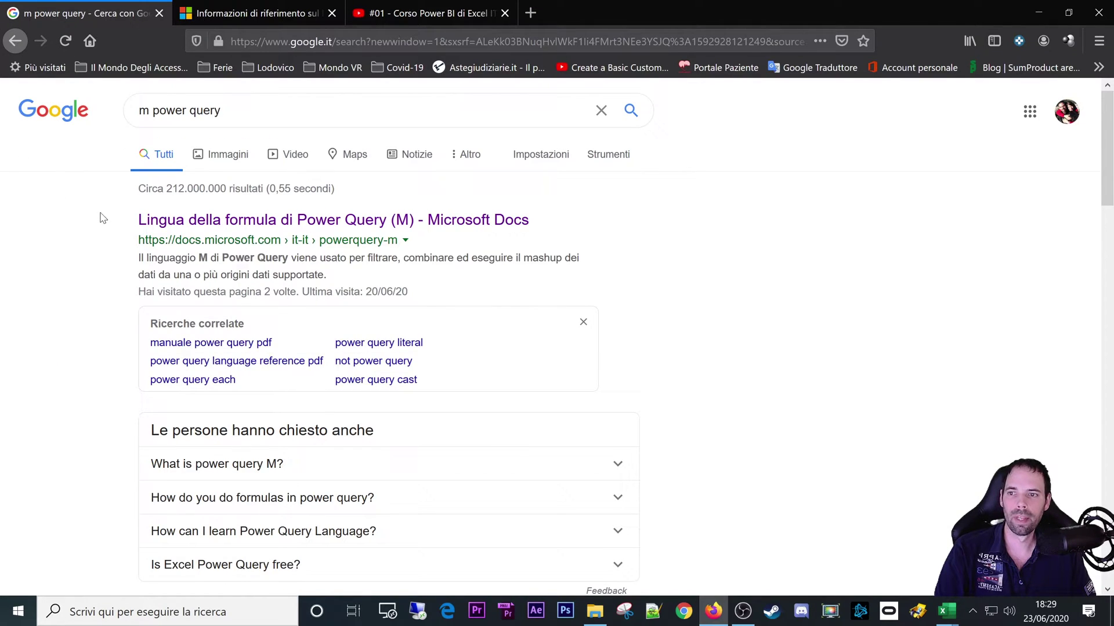
pyautogui.moveTo(103, 218); pyautogui.dragTo(534, 223)
pyautogui.click(492, 236)
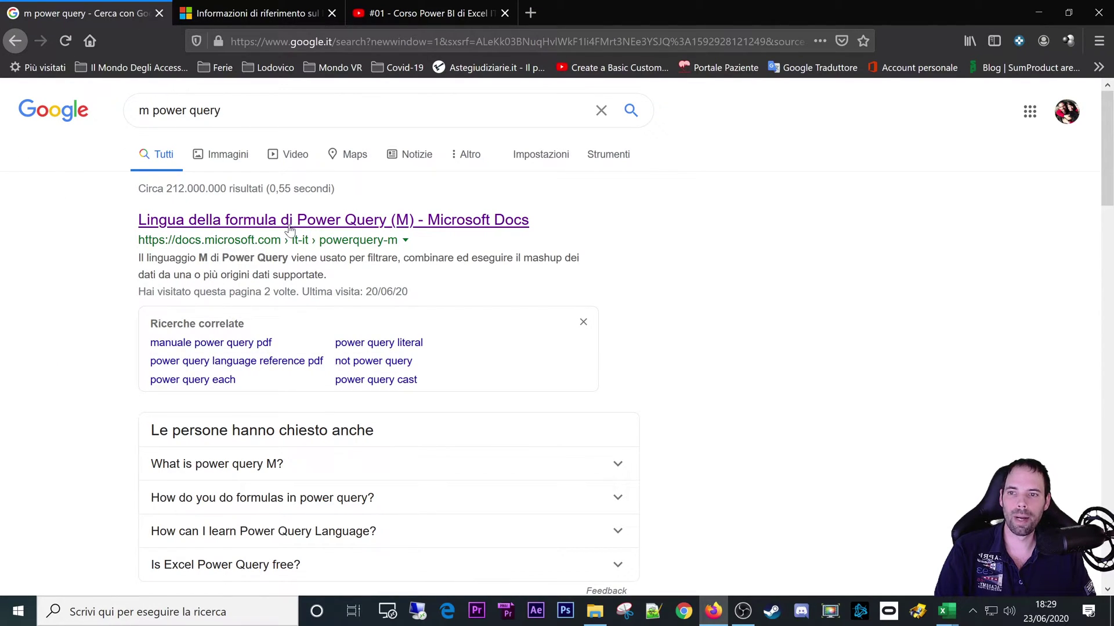
pyautogui.click(210, 5)
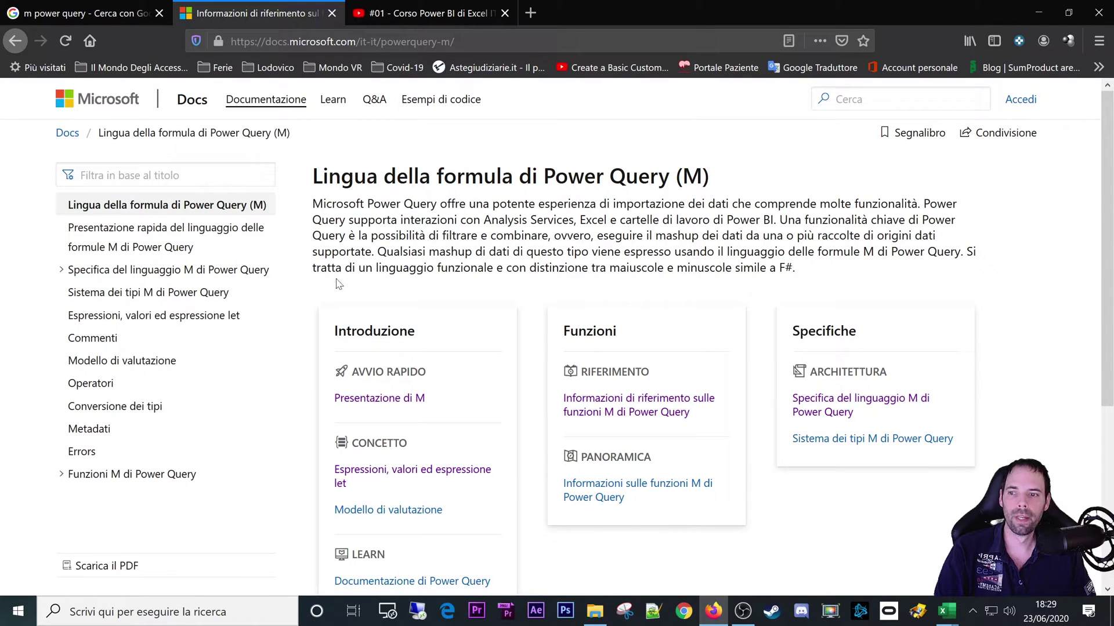
# Zoom the Docs page to 90% and expand the Funzioni M di Power Query contents section.
pyautogui.scroll(-2, 418, 441)
pyautogui.scroll(2, 429, 441)
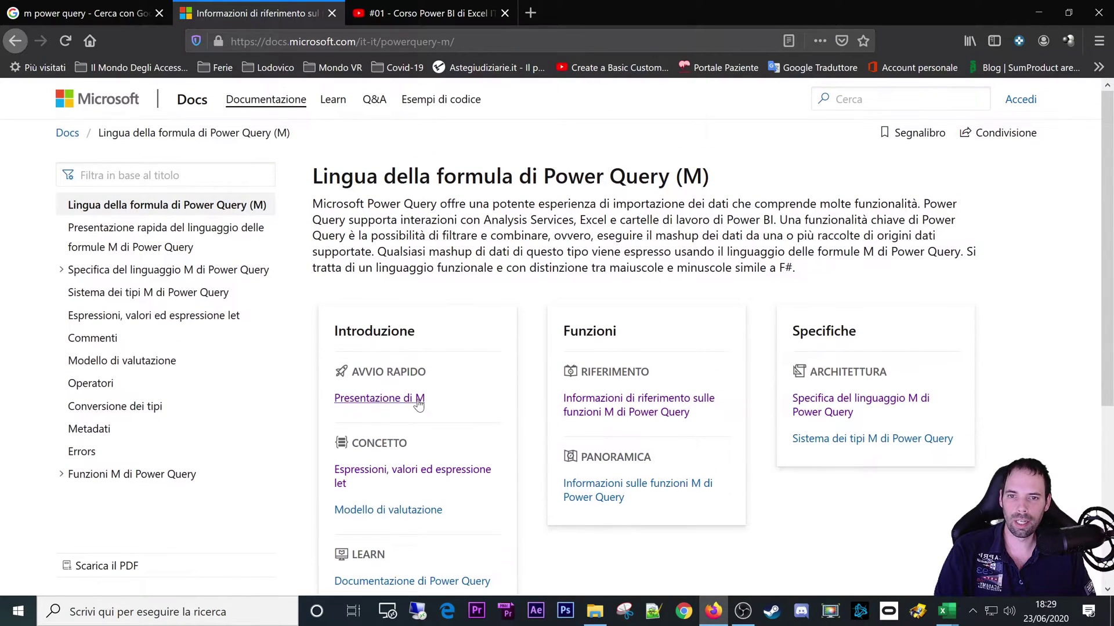
pyautogui.hotkey('ctrl', '-')
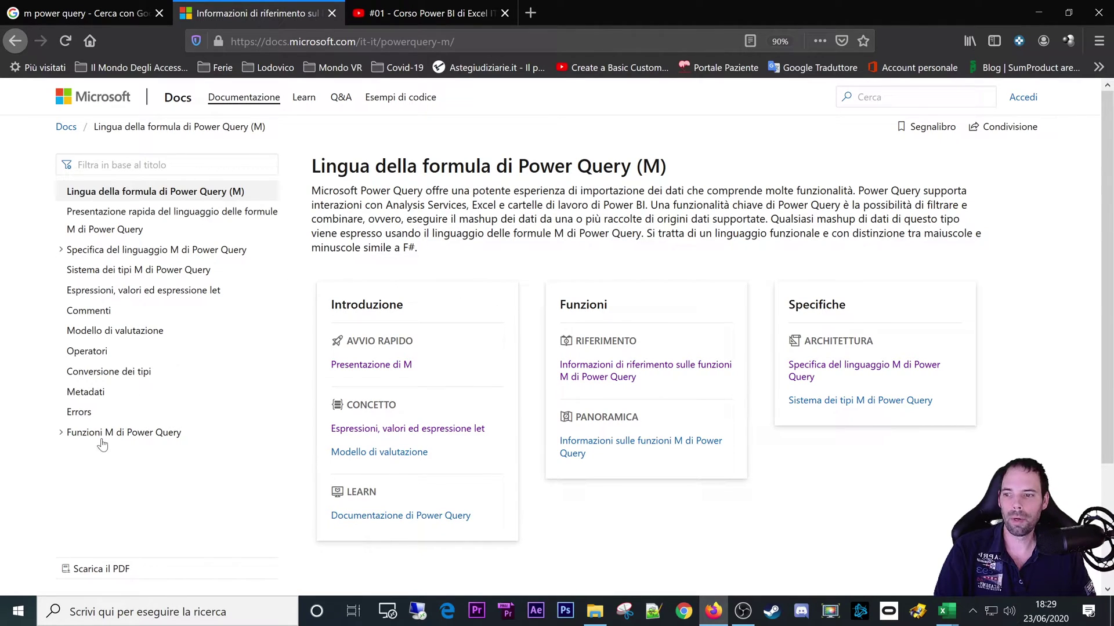
pyautogui.click(61, 435)
pyautogui.scroll(-3, 55, 418)
pyautogui.scroll(-3, 192, 324)
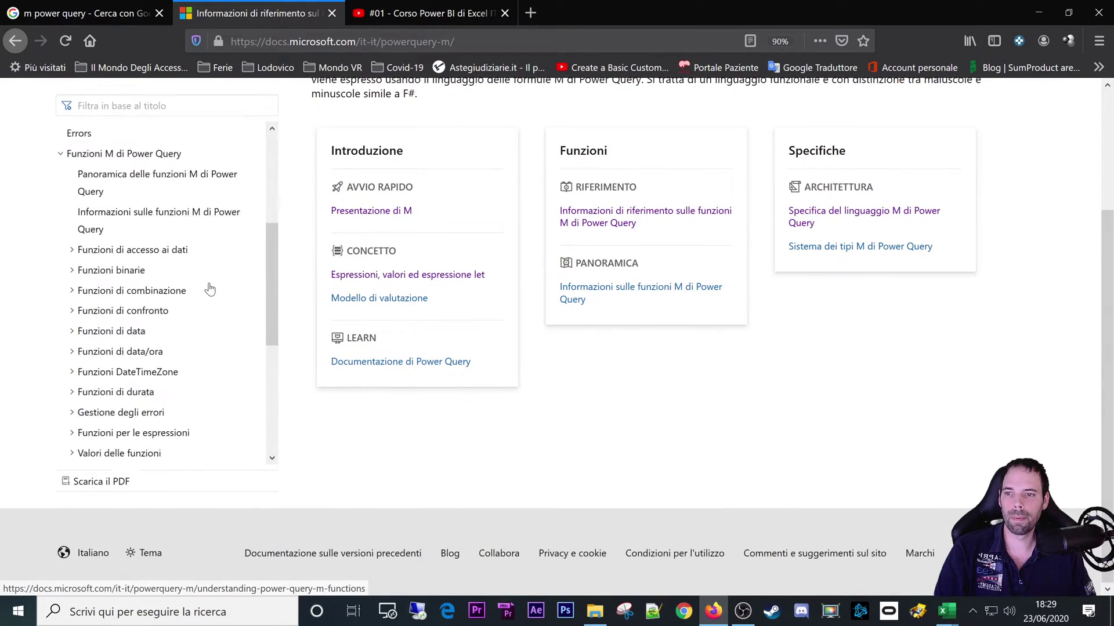
pyautogui.scroll(-2, 208, 288)
pyautogui.scroll(3, 221, 324)
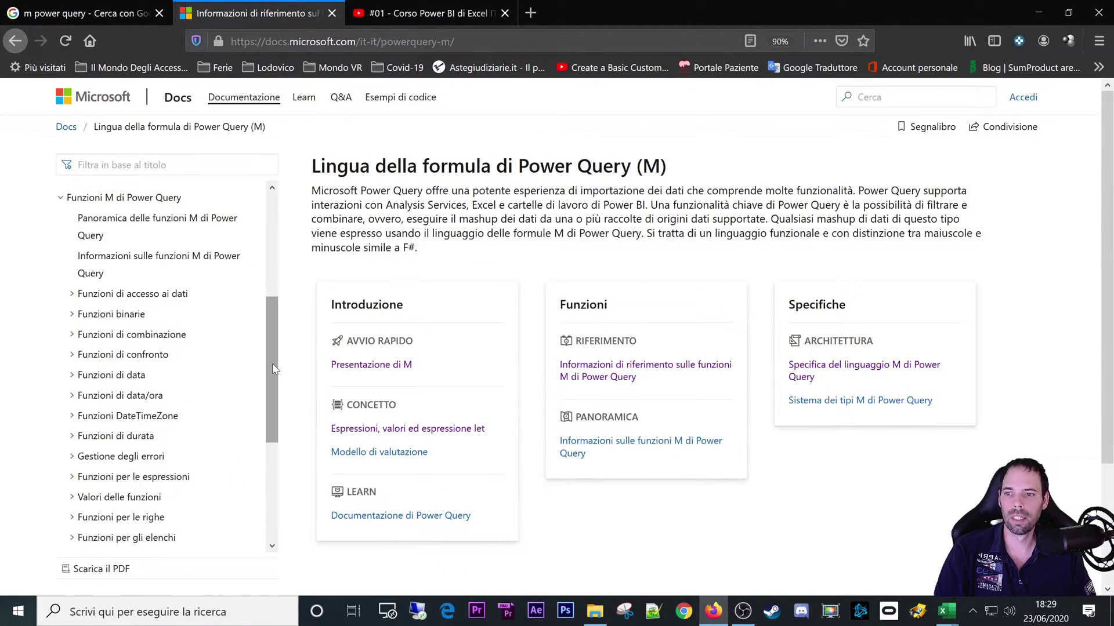
pyautogui.moveTo(273, 367); pyautogui.dragTo(273, 486)
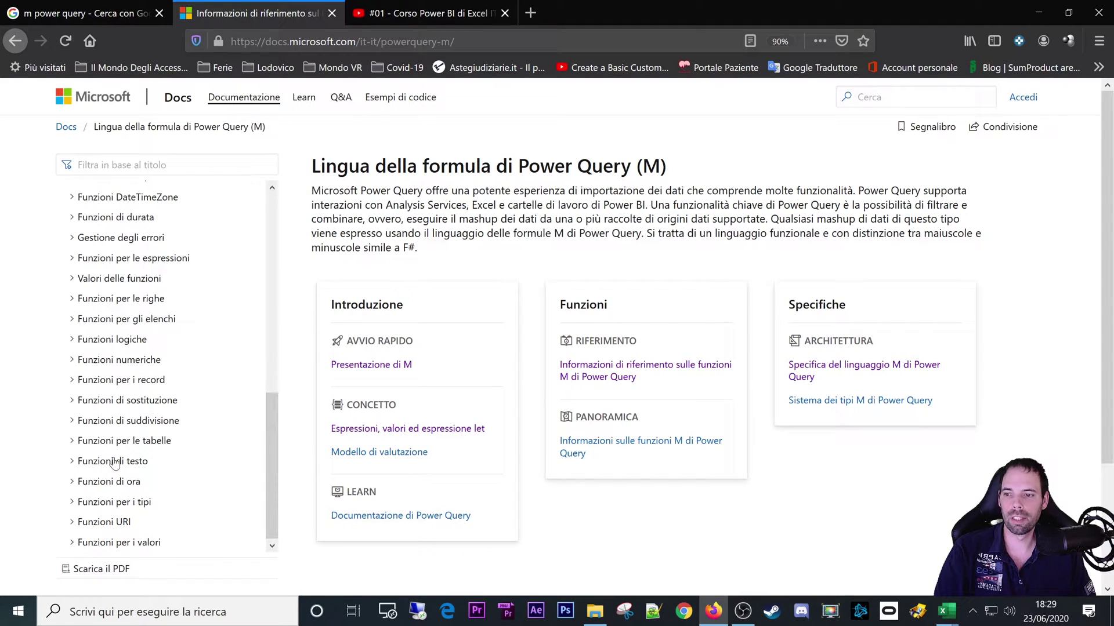
# Expand the Funzioni di testo group, scroll through its functions, then collapse it.
pyautogui.click(69, 462)
pyautogui.scroll(-3, 127, 406)
pyautogui.scroll(-4, 134, 394)
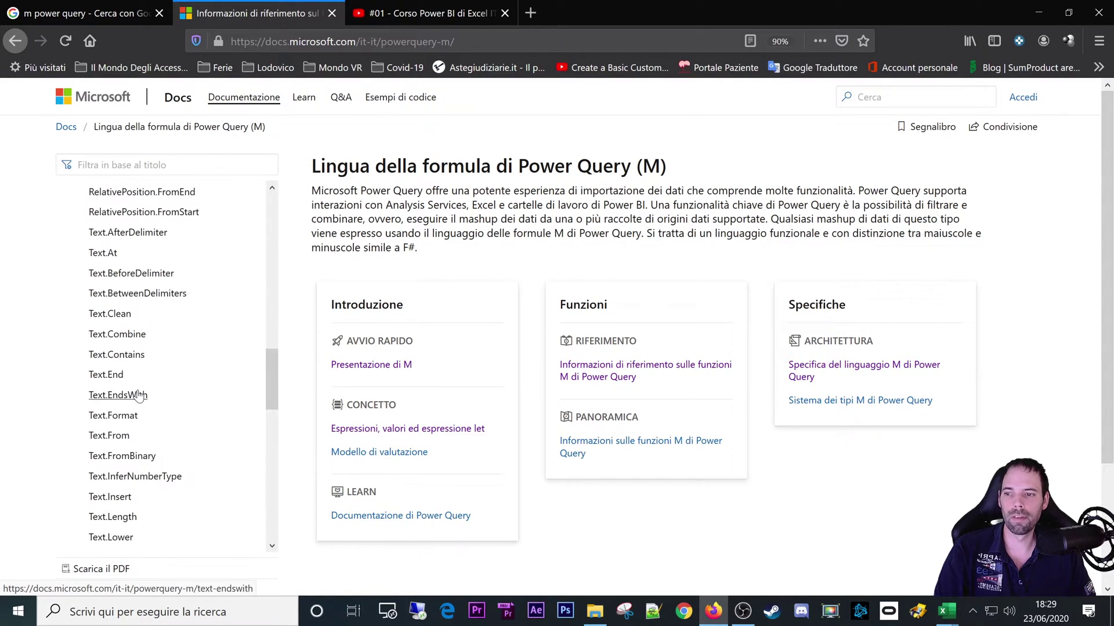
pyautogui.scroll(-3, 147, 387)
pyautogui.scroll(-3, 147, 393)
pyautogui.scroll(-3, 149, 392)
pyautogui.scroll(-3, 149, 400)
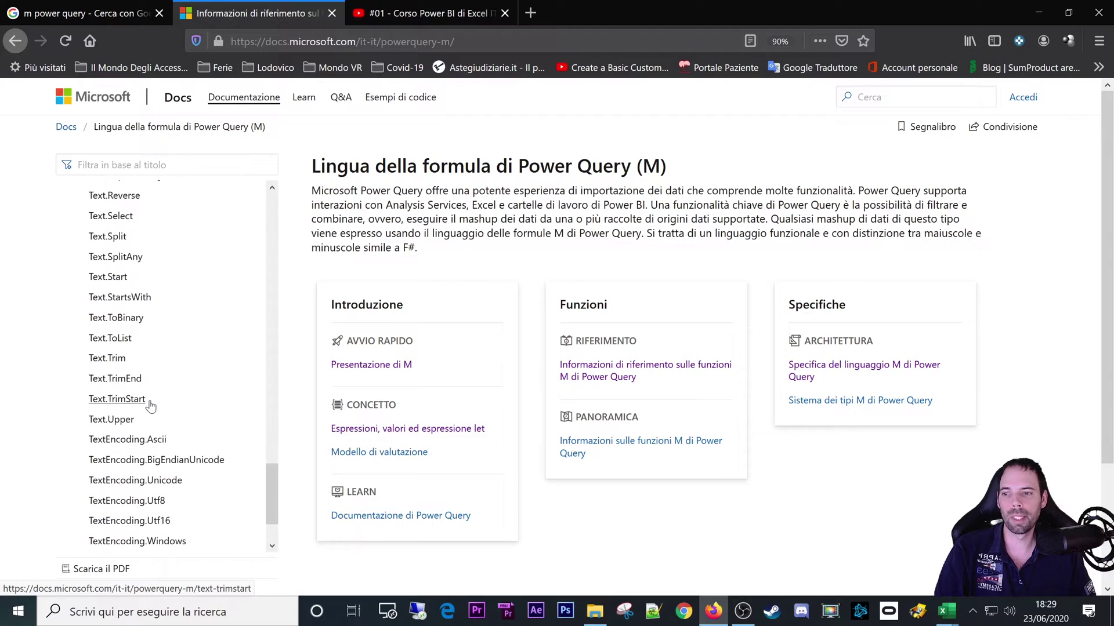
pyautogui.scroll(-2, 152, 415)
pyautogui.scroll(5, 152, 426)
pyautogui.scroll(5, 150, 427)
pyautogui.scroll(3, 148, 427)
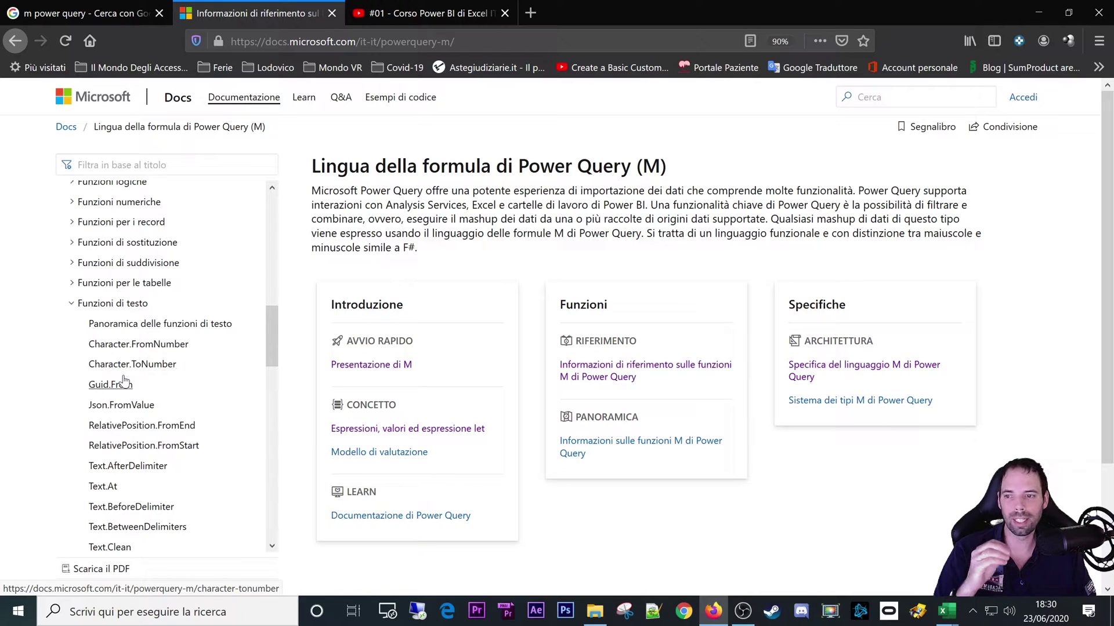
pyautogui.click(69, 304)
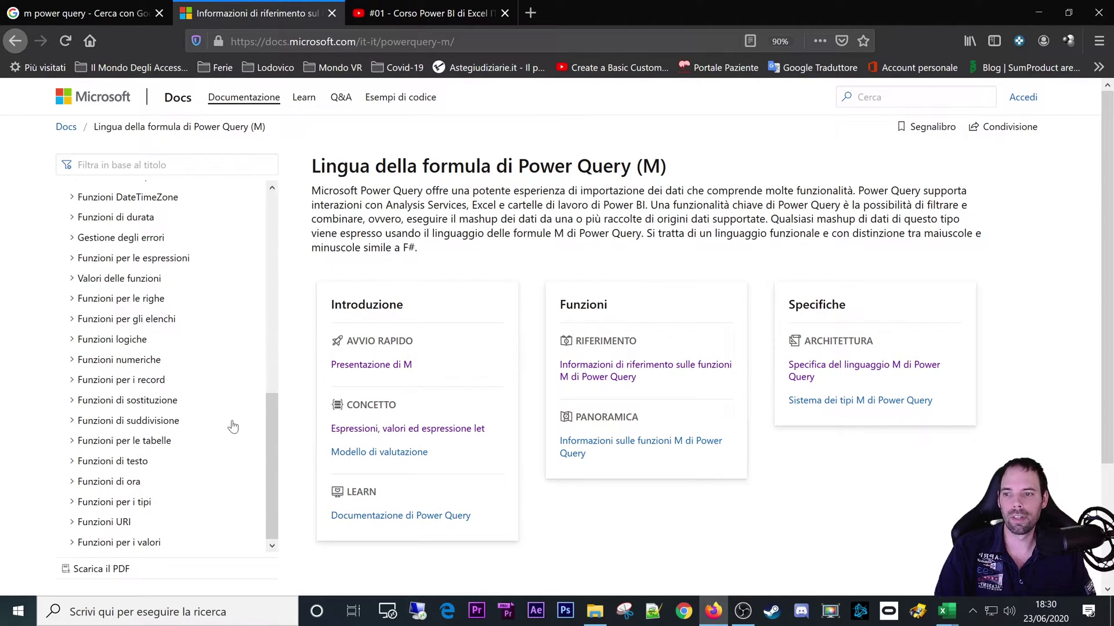
pyautogui.moveTo(269, 432); pyautogui.dragTo(266, 234)
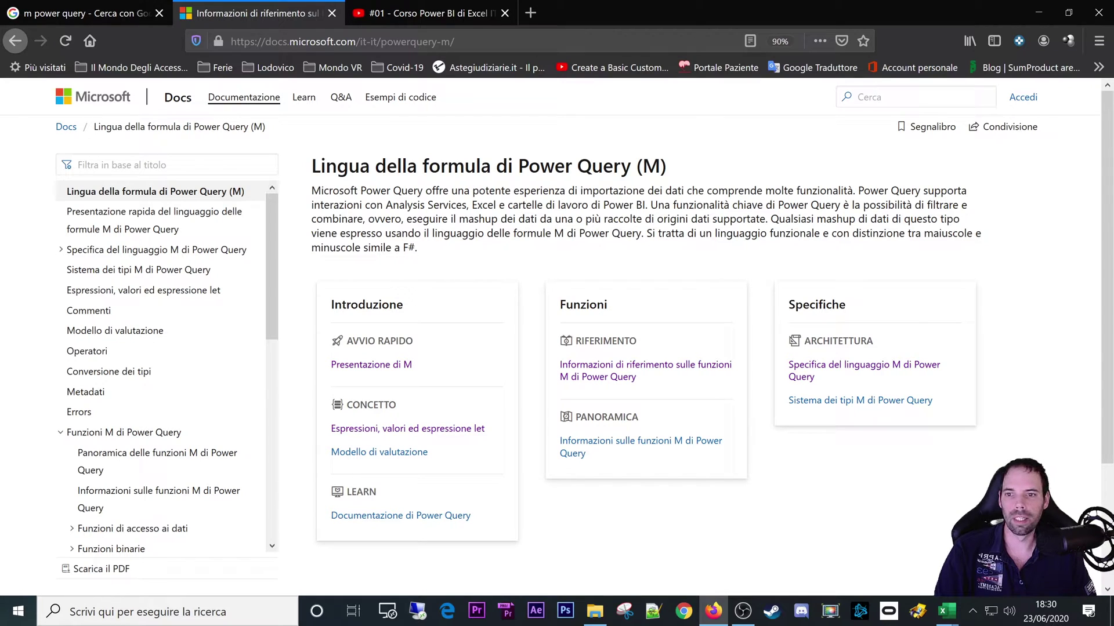
pyautogui.moveTo(947, 612)
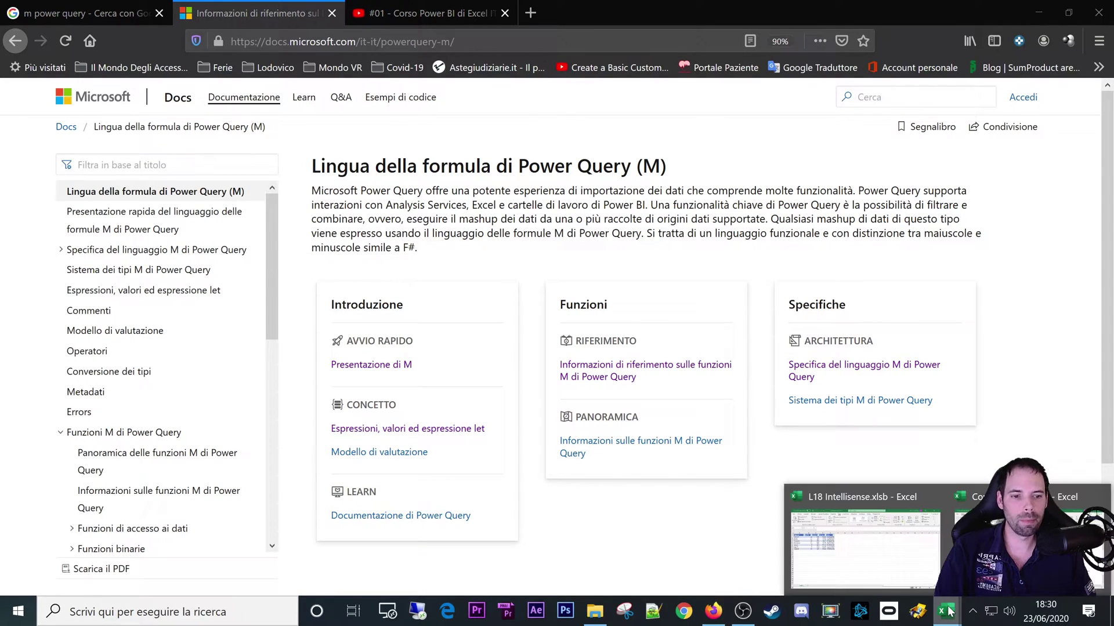
# In the L18 Intellisense workbook, select table A1:E8 and load it via Da tabella/intervallo.
pyautogui.click(870, 553)
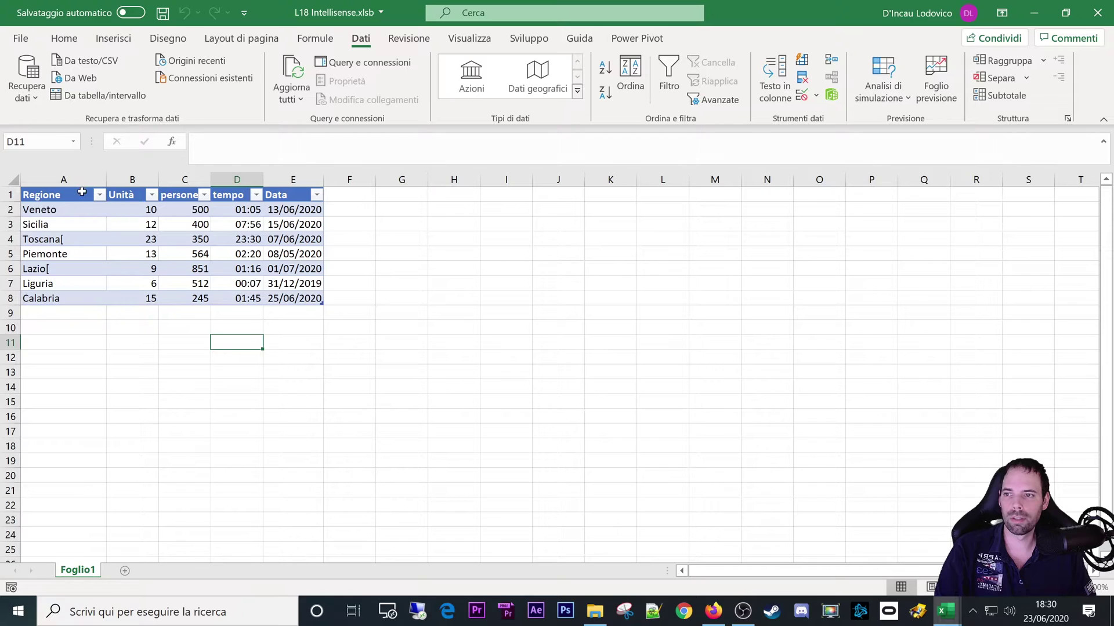
pyautogui.moveTo(81, 192); pyautogui.dragTo(288, 216)
pyautogui.click(237, 371)
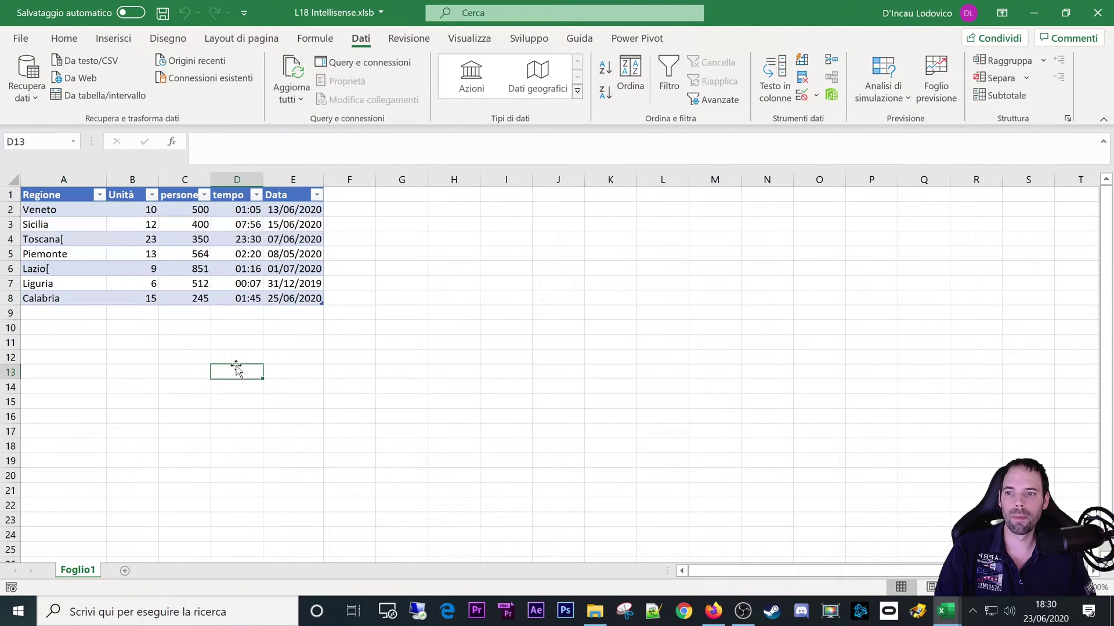
pyautogui.click(178, 351)
pyautogui.click(94, 337)
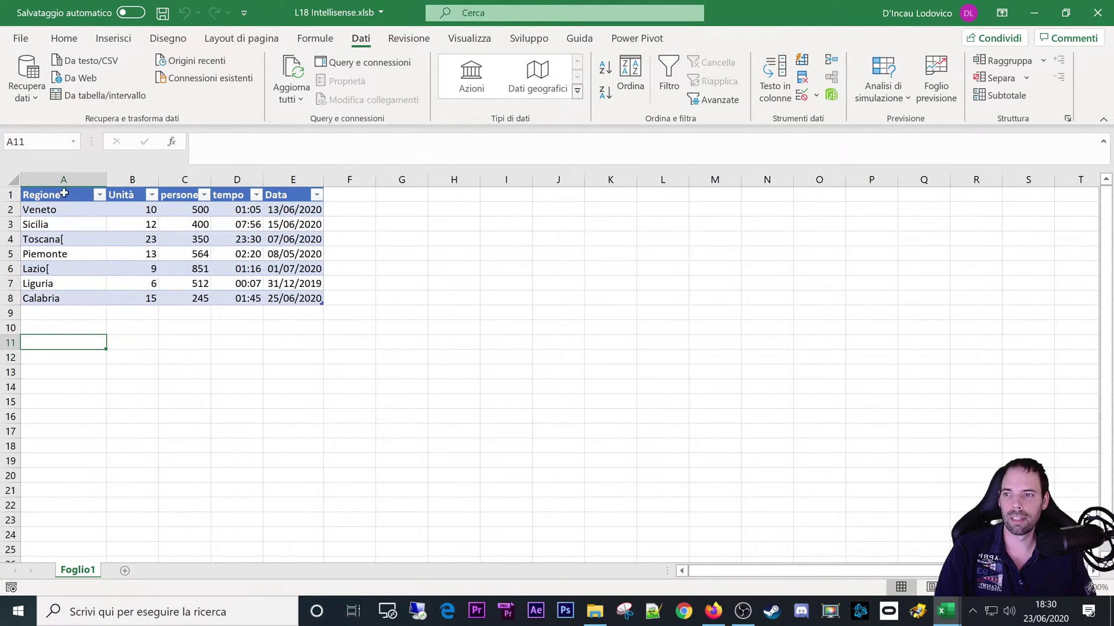
pyautogui.moveTo(56, 198); pyautogui.dragTo(290, 301)
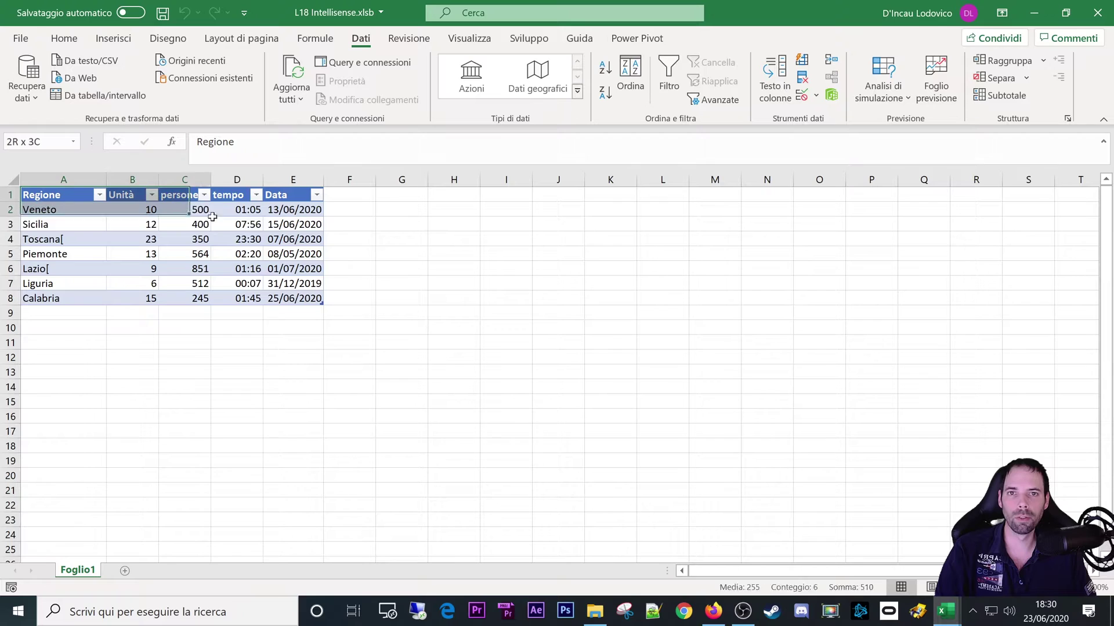
pyautogui.click(293, 402)
pyautogui.click(141, 385)
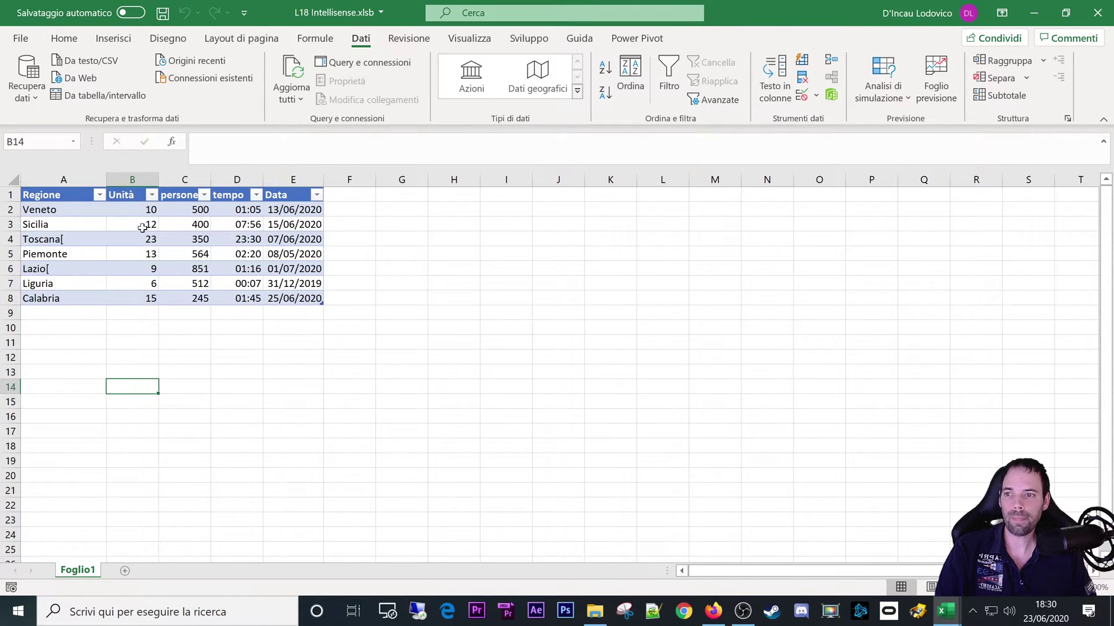
pyautogui.moveTo(54, 196); pyautogui.dragTo(283, 303)
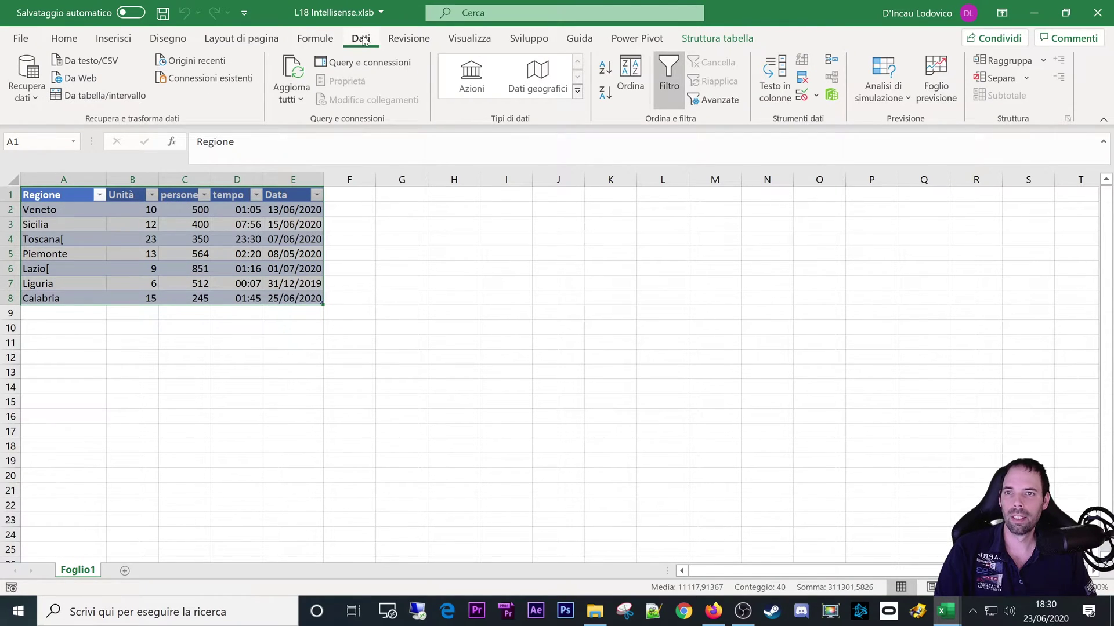
pyautogui.click(26, 81)
pyautogui.click(86, 377)
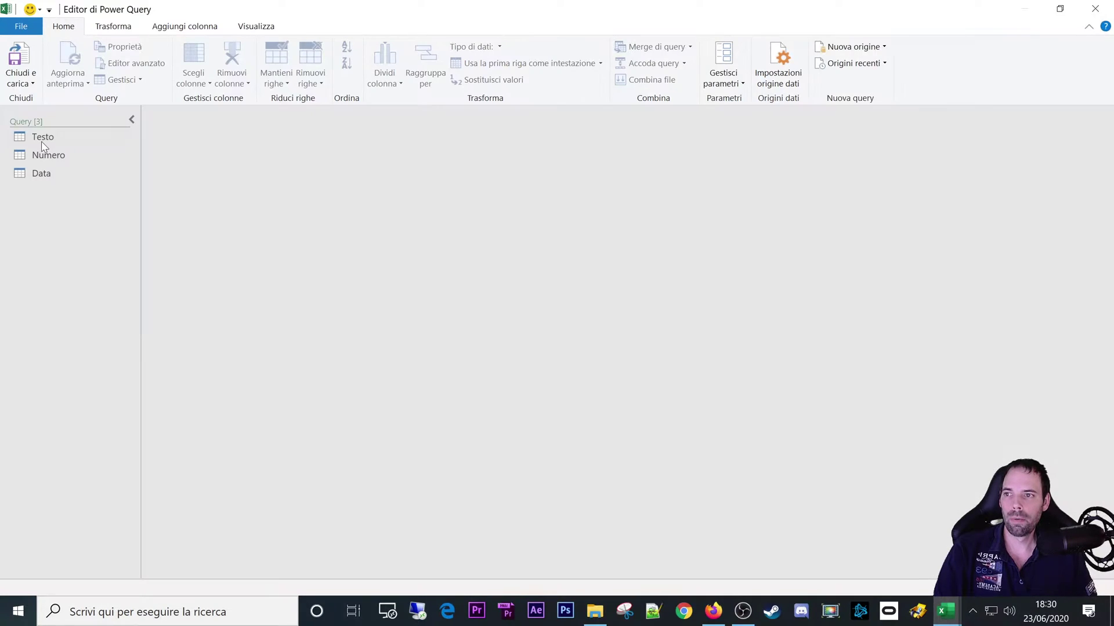
# Browse the Testo, Numero and Data queries, checking Testo's source table name in the formula.
pyautogui.click(42, 140)
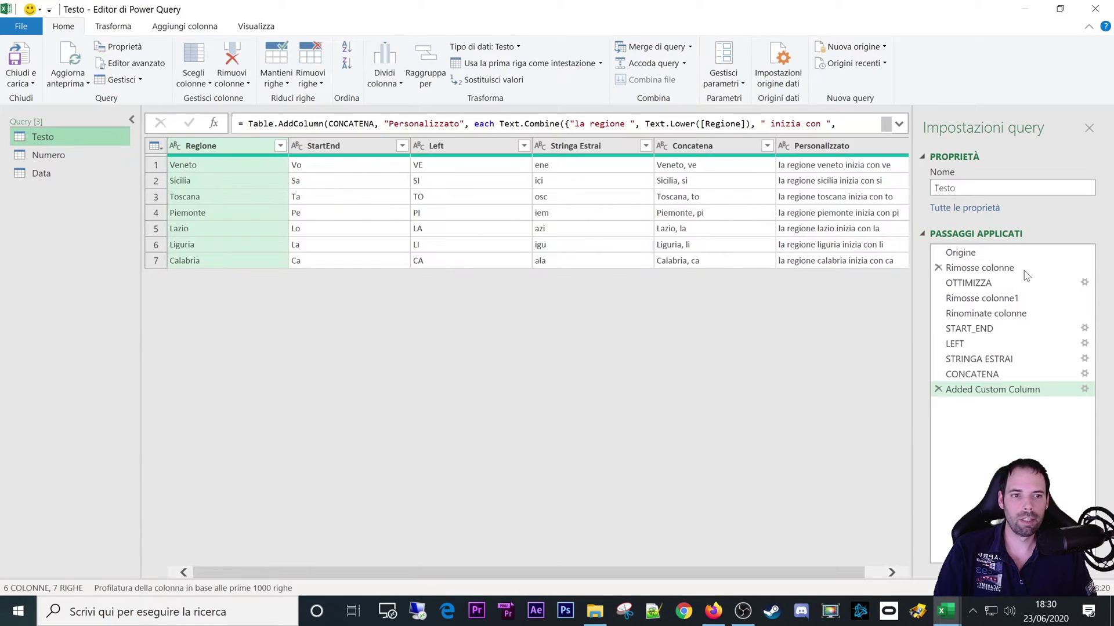
pyautogui.click(980, 254)
pyautogui.moveTo(395, 124)
pyautogui.mouseDown()
pyautogui.moveTo(435, 123)
pyautogui.moveTo(469, 152)
pyautogui.mouseUp()
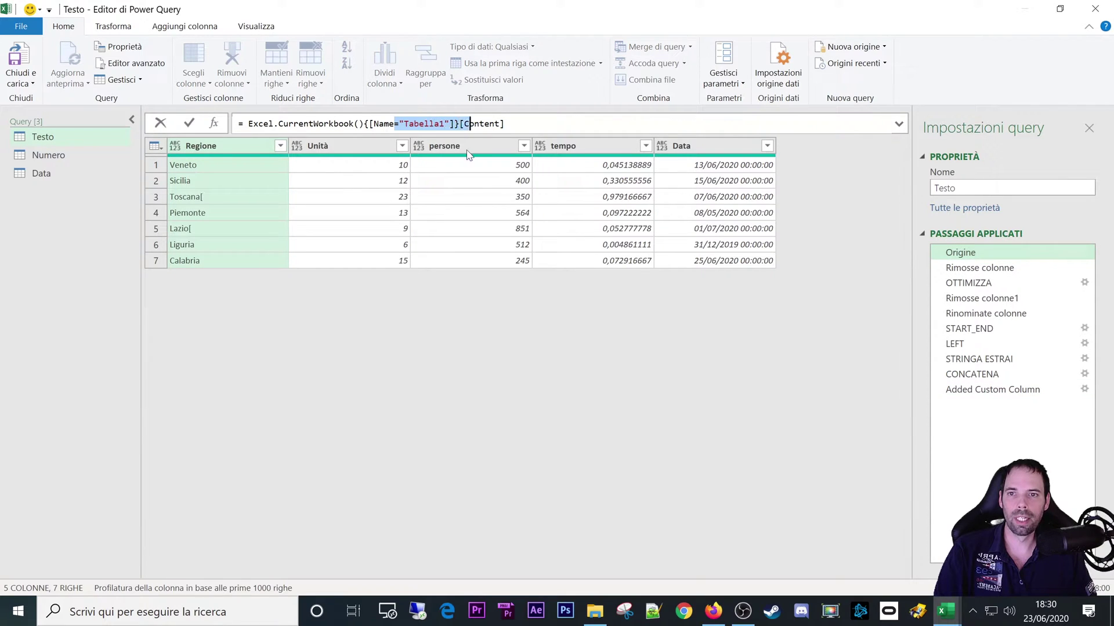
pyautogui.click(47, 155)
pyautogui.click(41, 173)
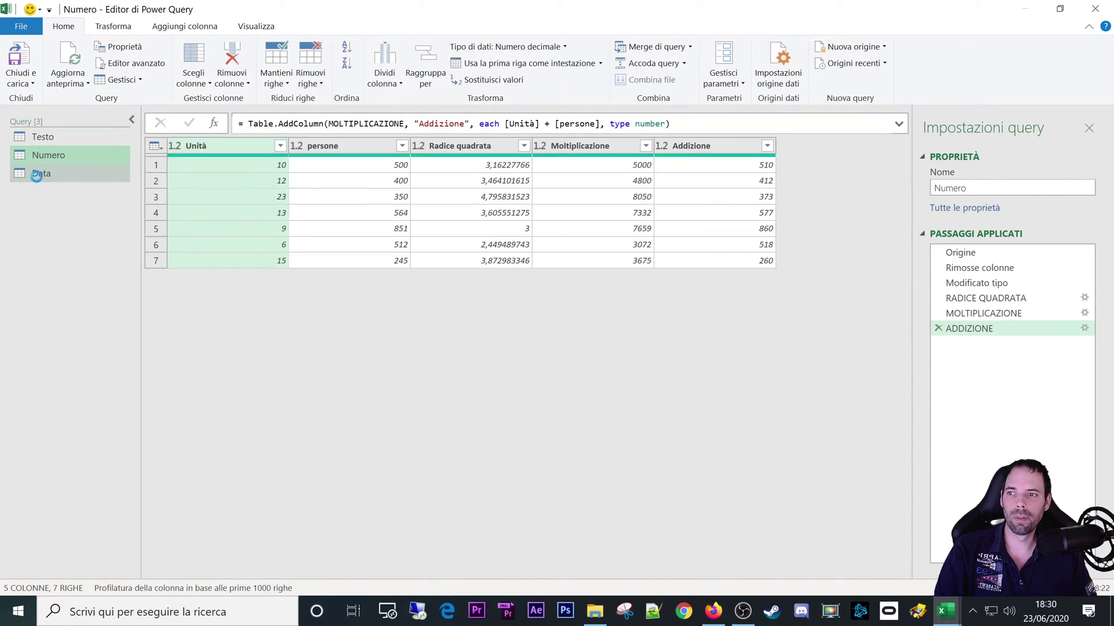
pyautogui.click(42, 138)
pyautogui.click(46, 155)
pyautogui.click(41, 174)
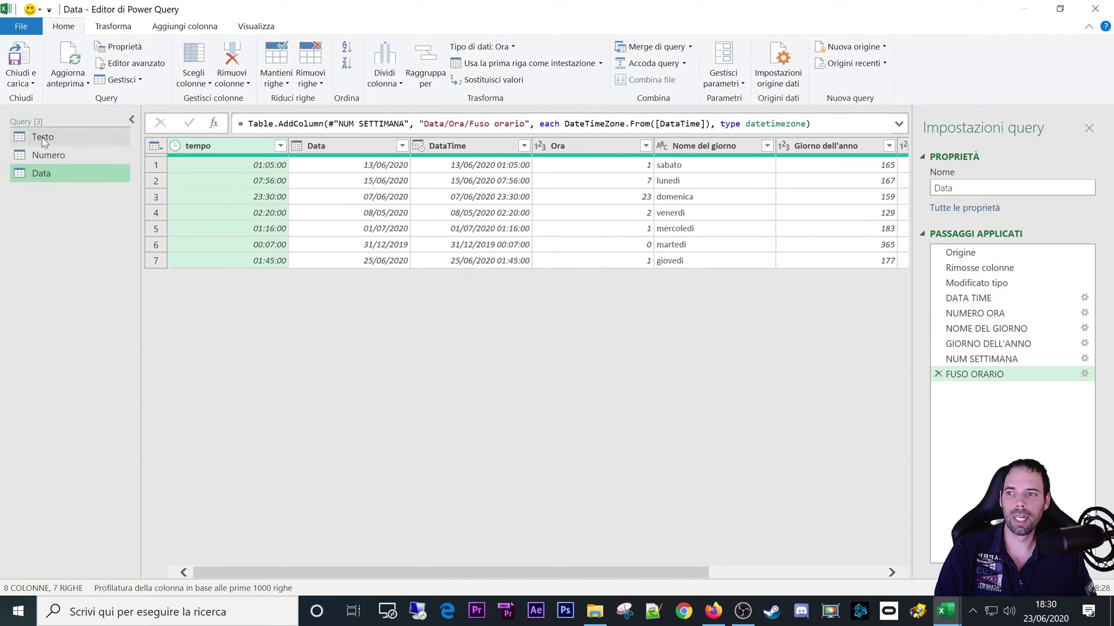
pyautogui.click(43, 137)
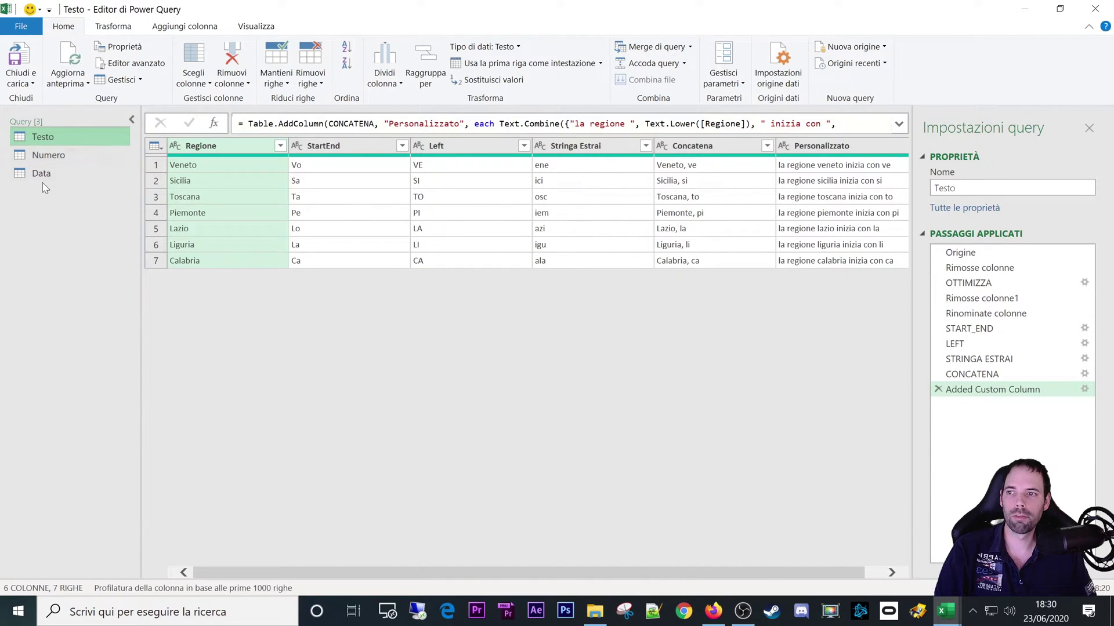
# Preview Testo's source and removed-columns steps, glance at Numero, then return to Testo.
pyautogui.click(957, 251)
pyautogui.click(979, 267)
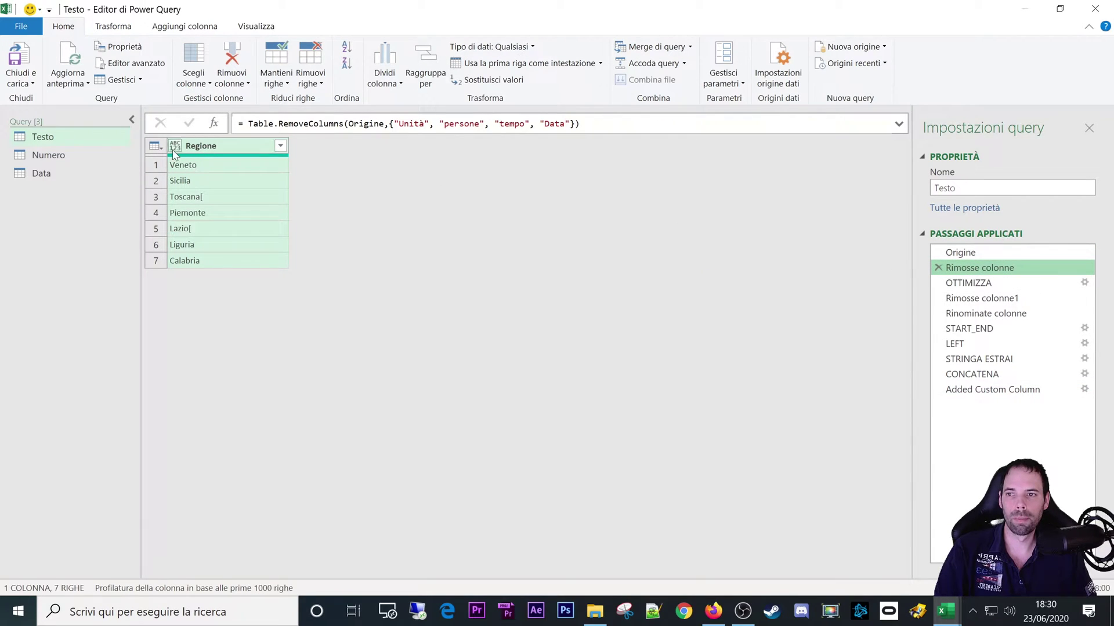
pyautogui.click(73, 154)
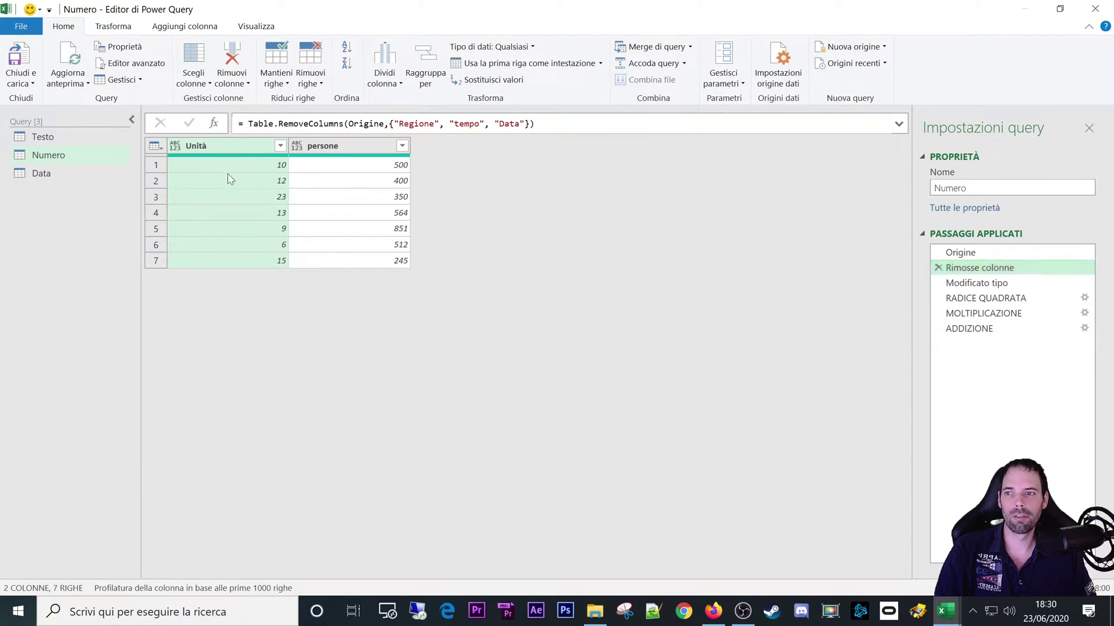
pyautogui.click(10, 139)
# Select the Testo query's OTTIMIZZA applied step.
pyautogui.click(953, 283)
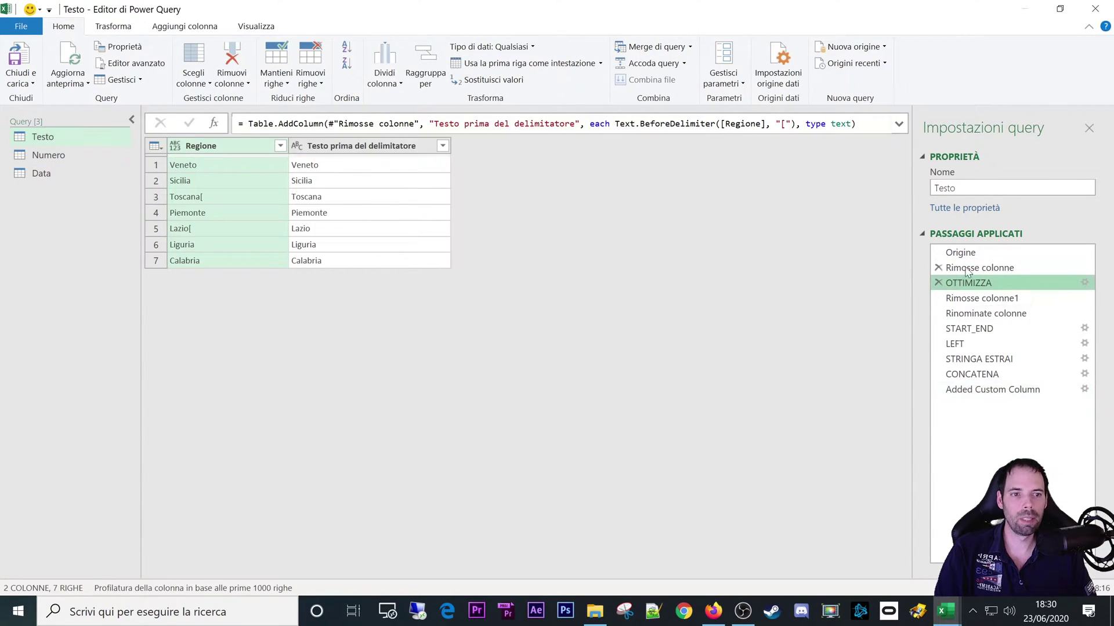
pyautogui.press('Up')
pyautogui.click(969, 283)
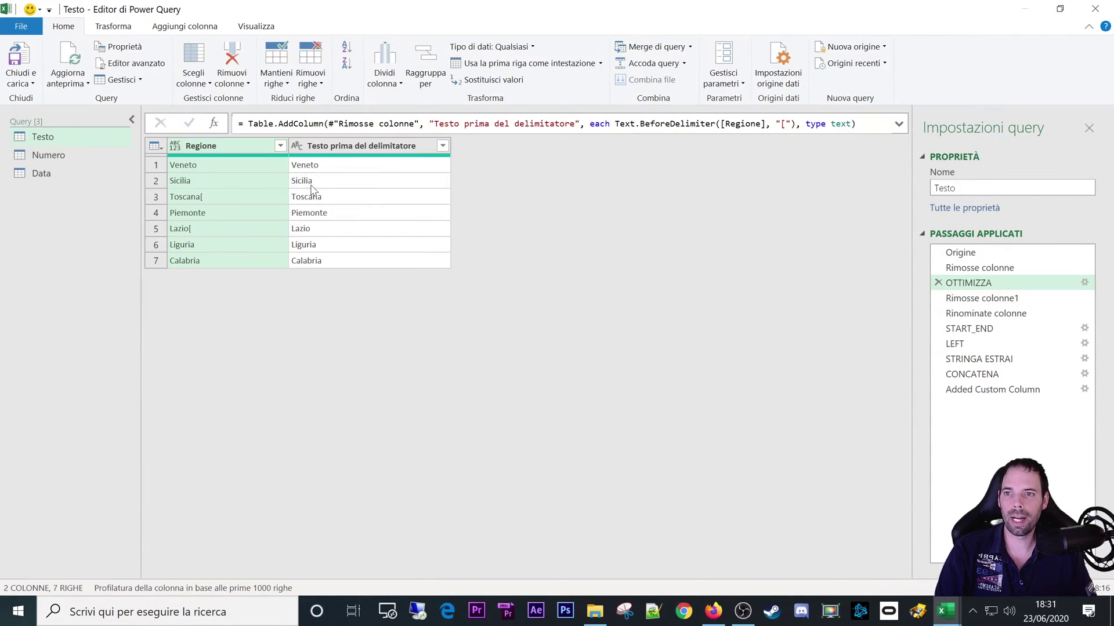
# Browse the Aggiungi colonna tab's Estrai, Analizza and Formato menus.
pyautogui.click(200, 26)
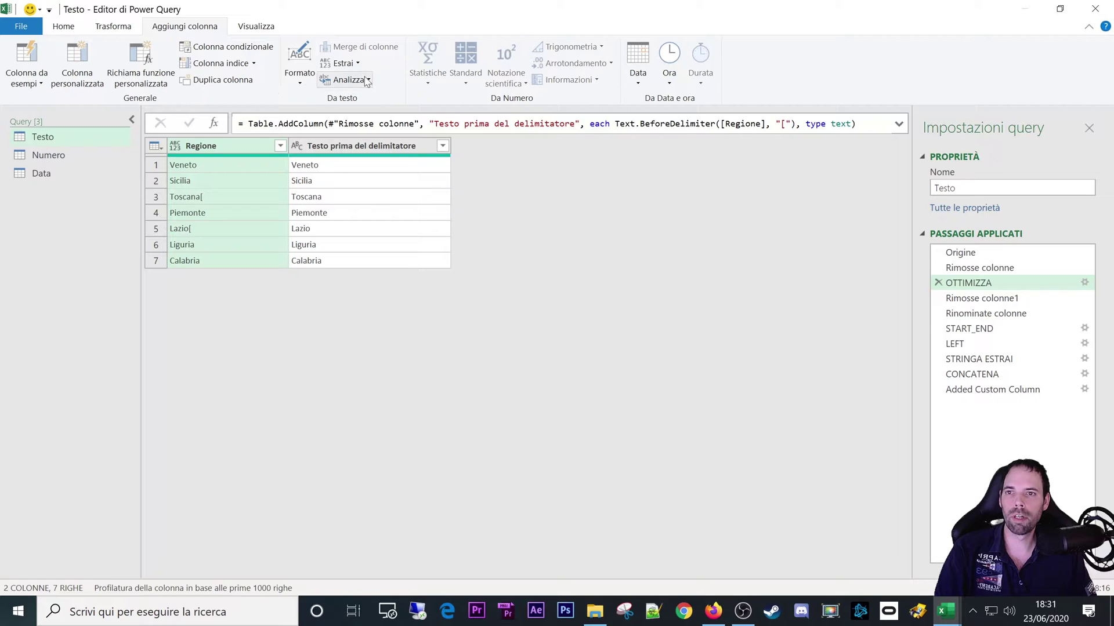
pyautogui.click(347, 63)
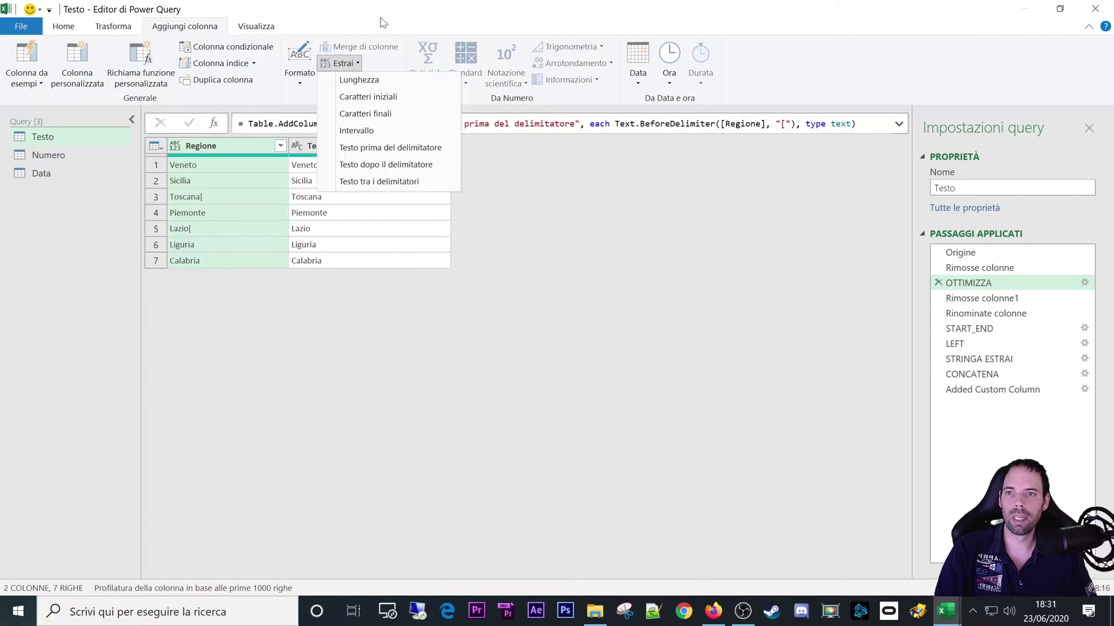
pyautogui.click(347, 79)
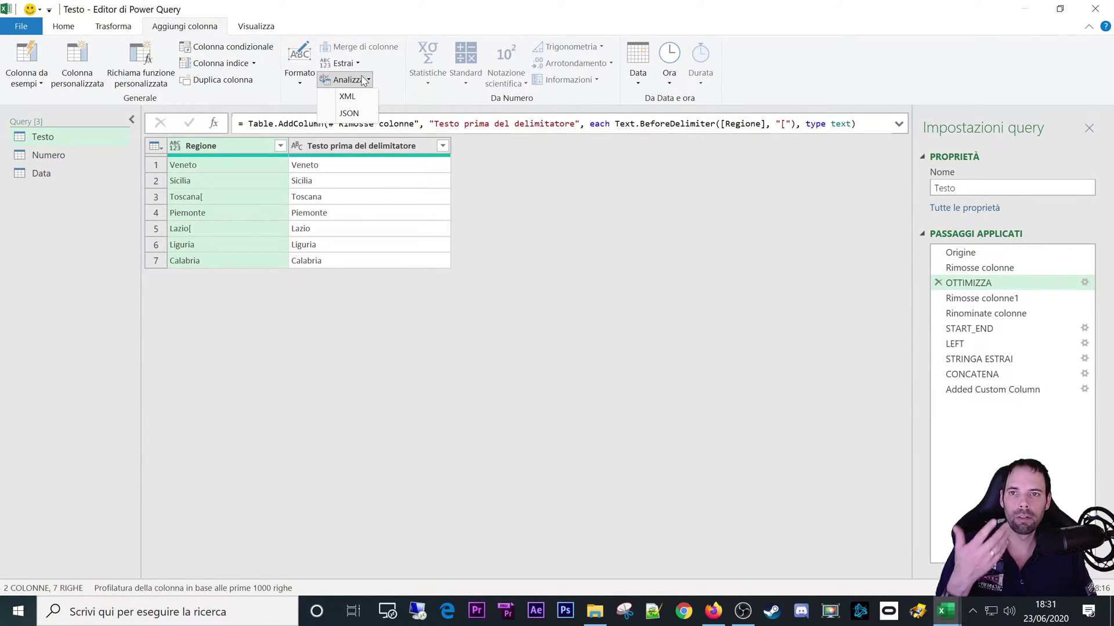
pyautogui.click(363, 80)
pyautogui.click(299, 64)
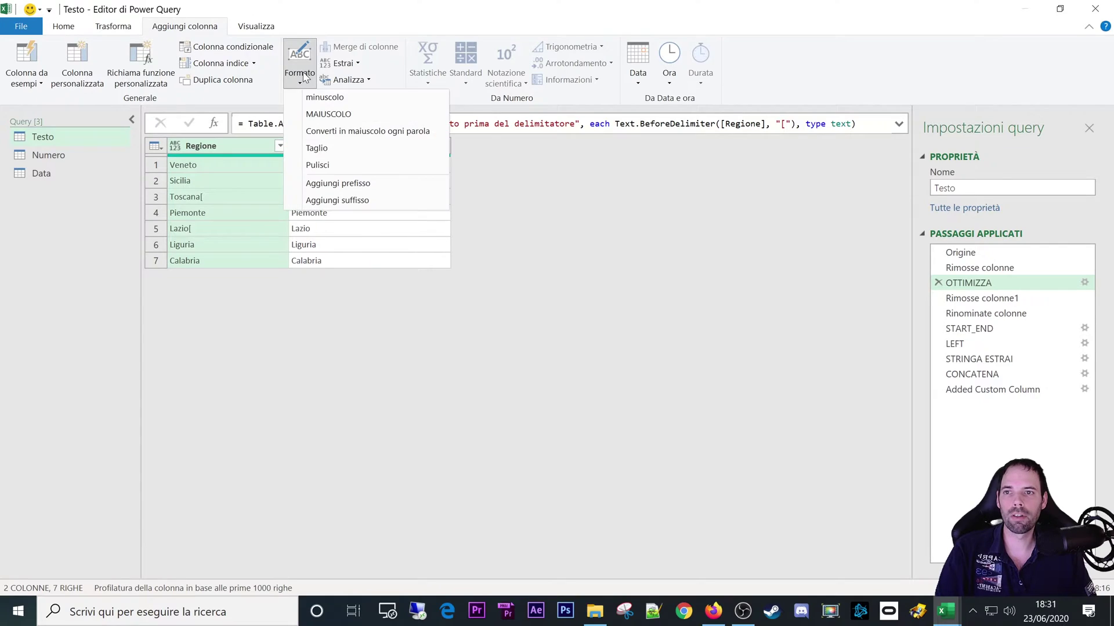
pyautogui.click(361, 6)
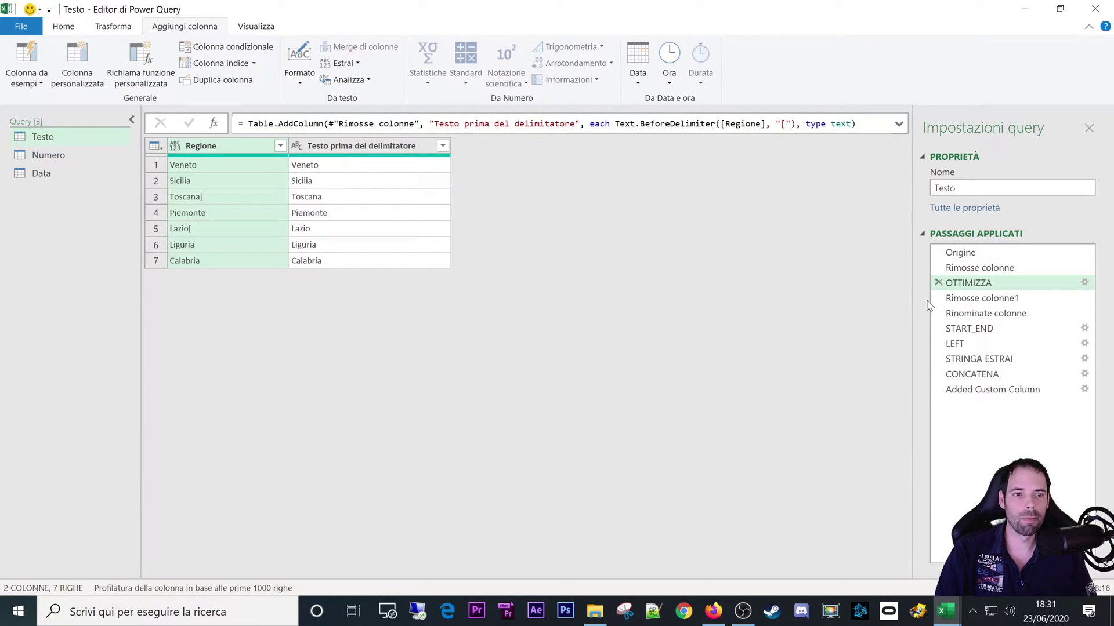
# With OTTIMIZZA selected, choose Colonna da esempi > Dalla selezione.
pyautogui.click(969, 283)
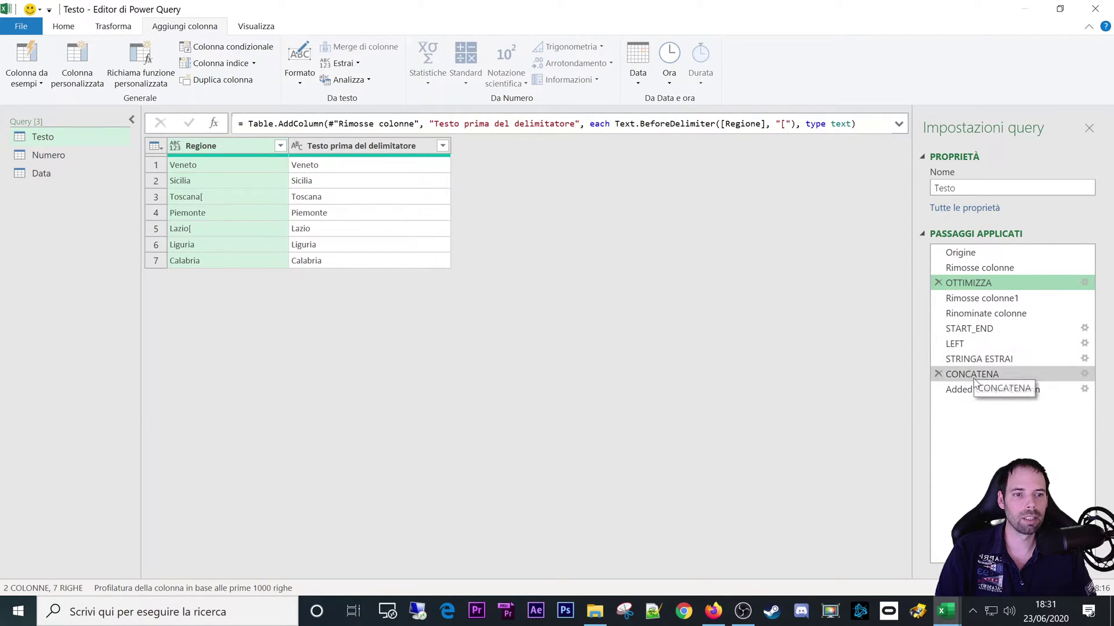
pyautogui.moveTo(992, 389)
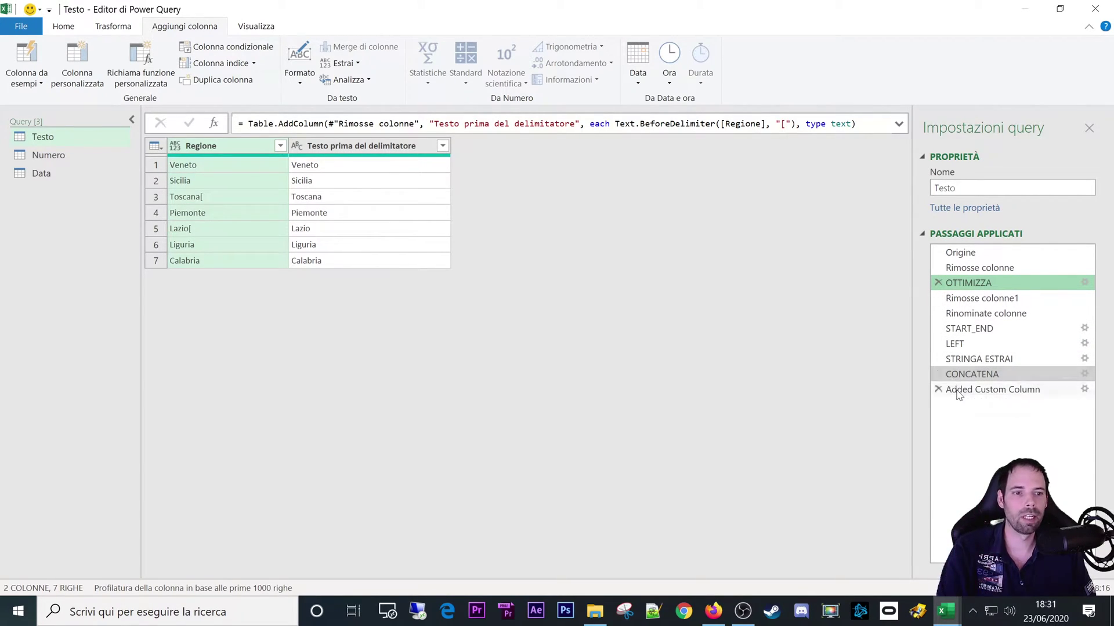
pyautogui.moveTo(956, 387); pyautogui.dragTo(960, 395)
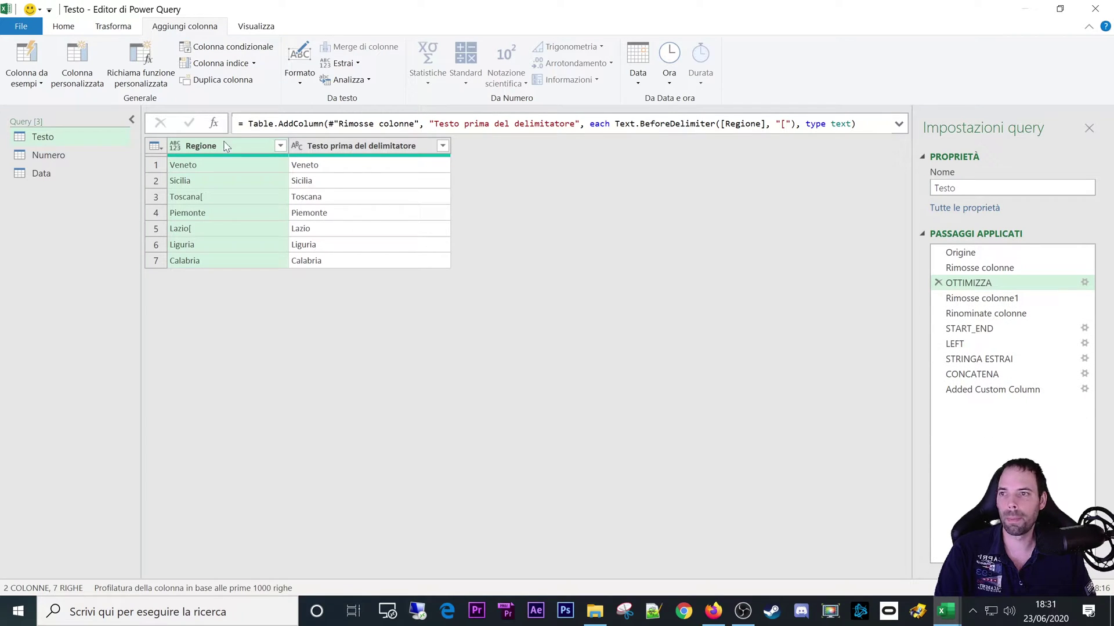
pyautogui.click(24, 84)
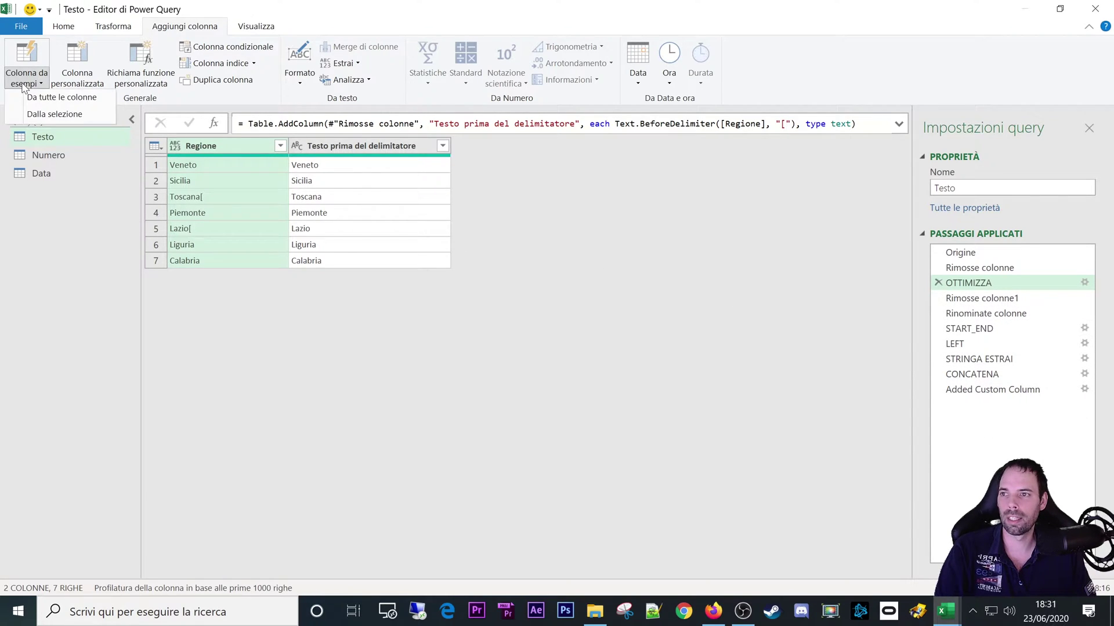
pyautogui.click(201, 32)
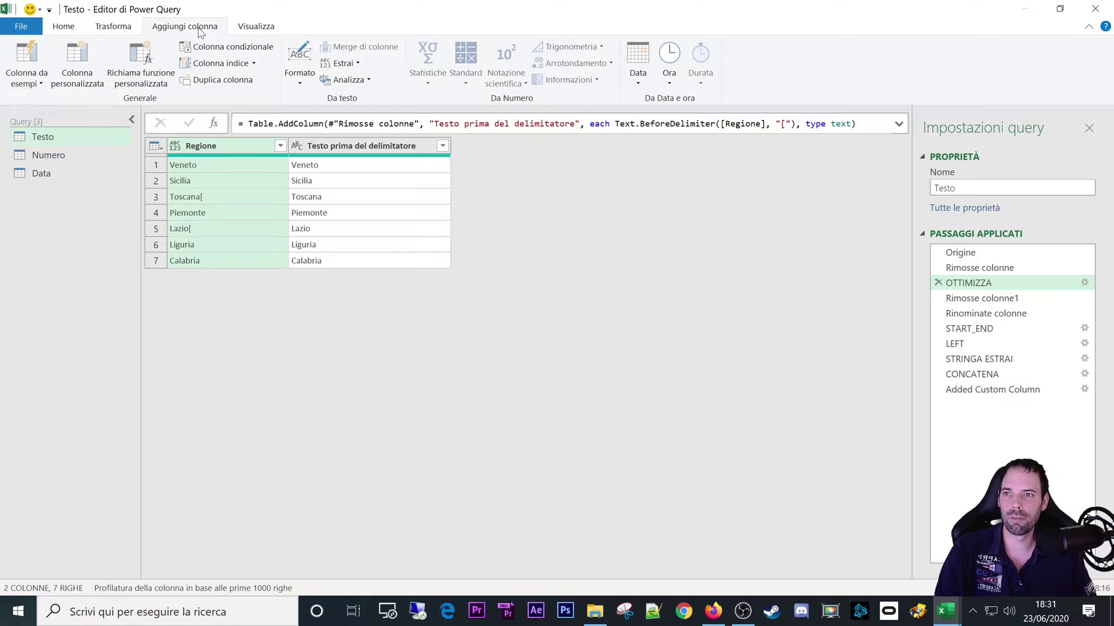
pyautogui.click(29, 84)
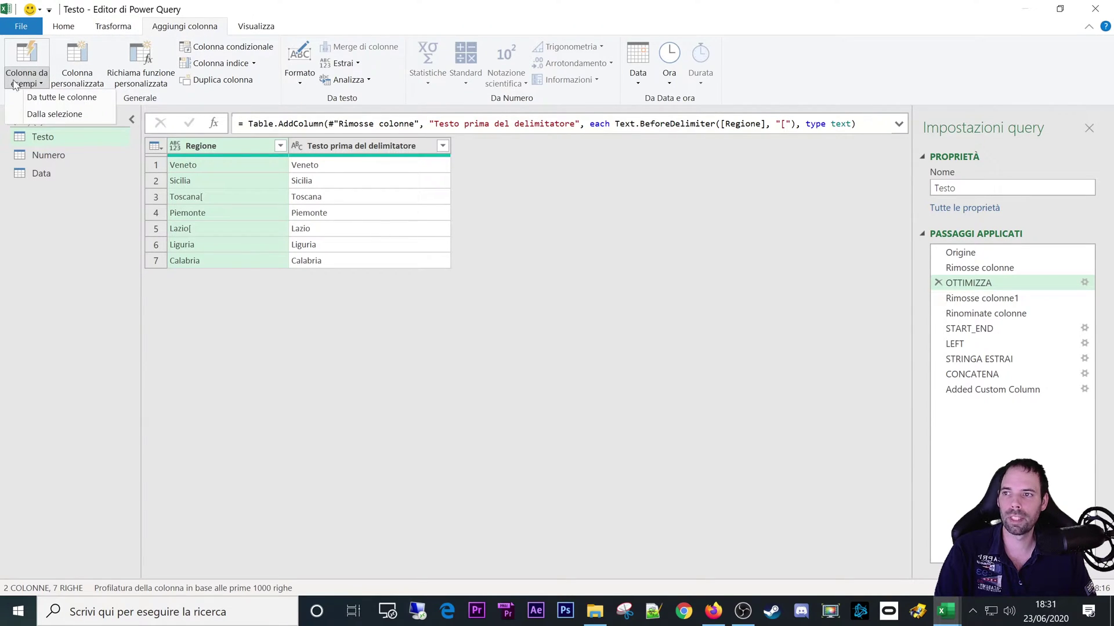
pyautogui.click(19, 76)
pyautogui.click(24, 81)
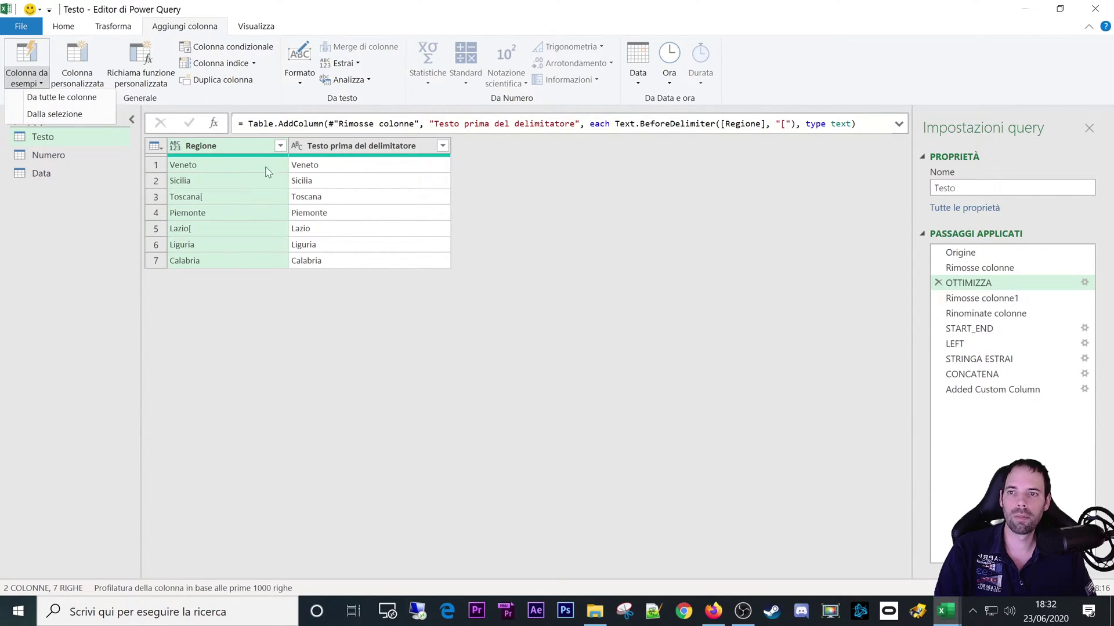
pyautogui.click(603, 171)
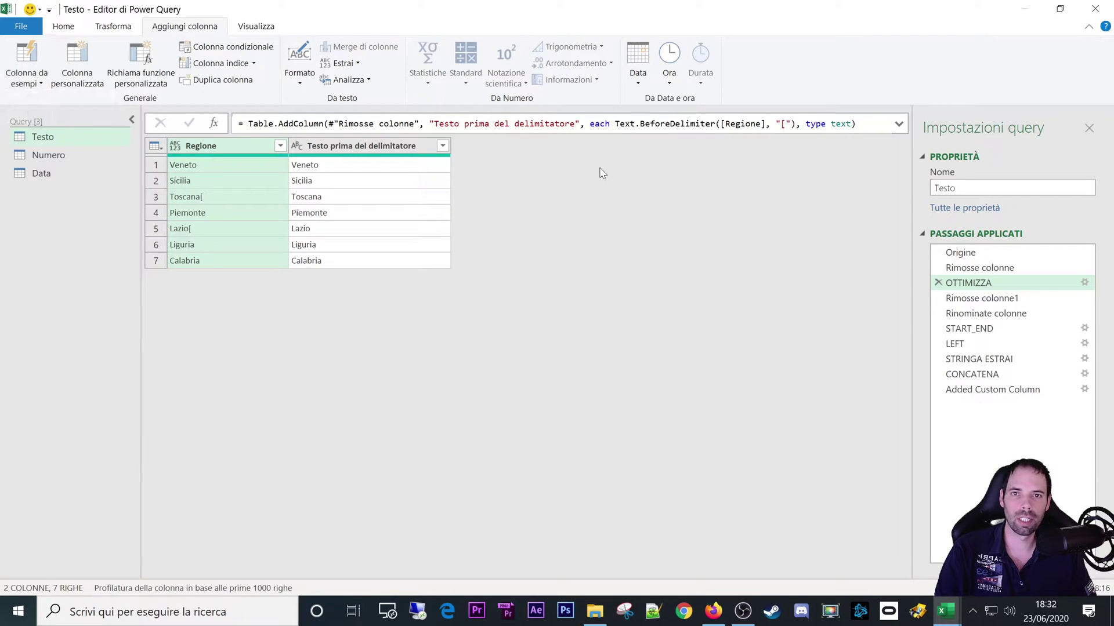
pyautogui.click(12, 81)
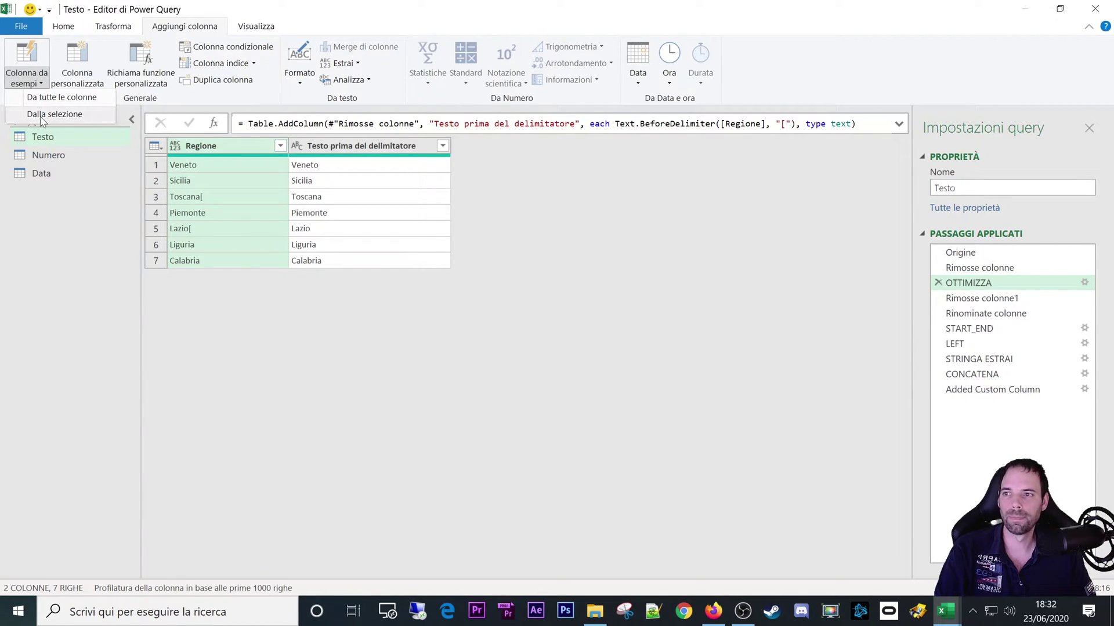
pyautogui.click(101, 114)
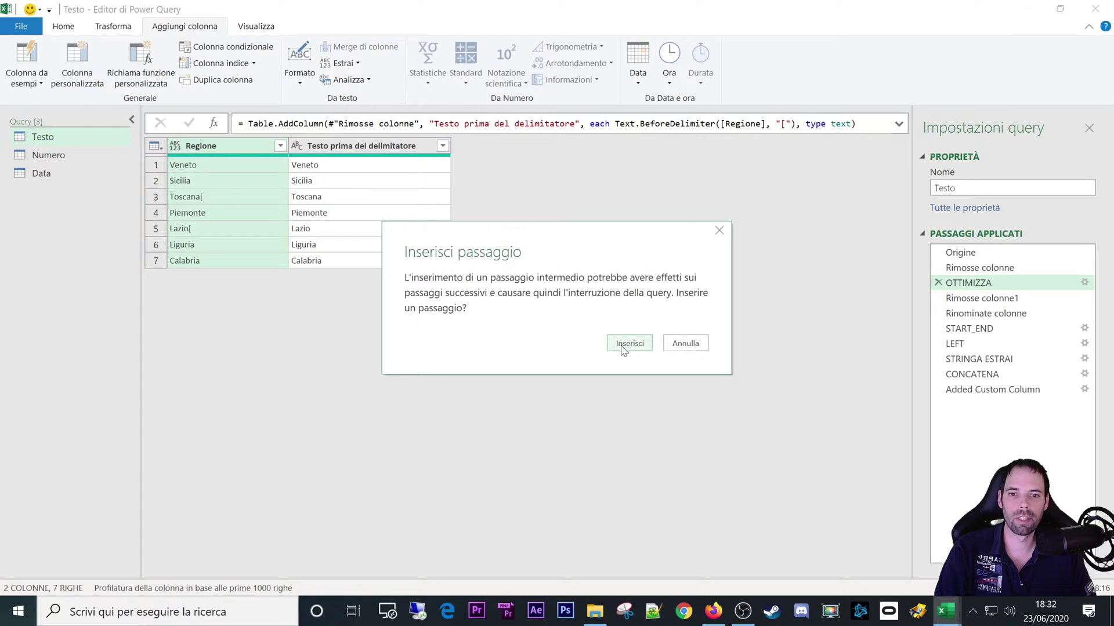
# Insert the examples step after OTTIMIZZA, rename the example column 'test', and select row 3.
pyautogui.click(623, 346)
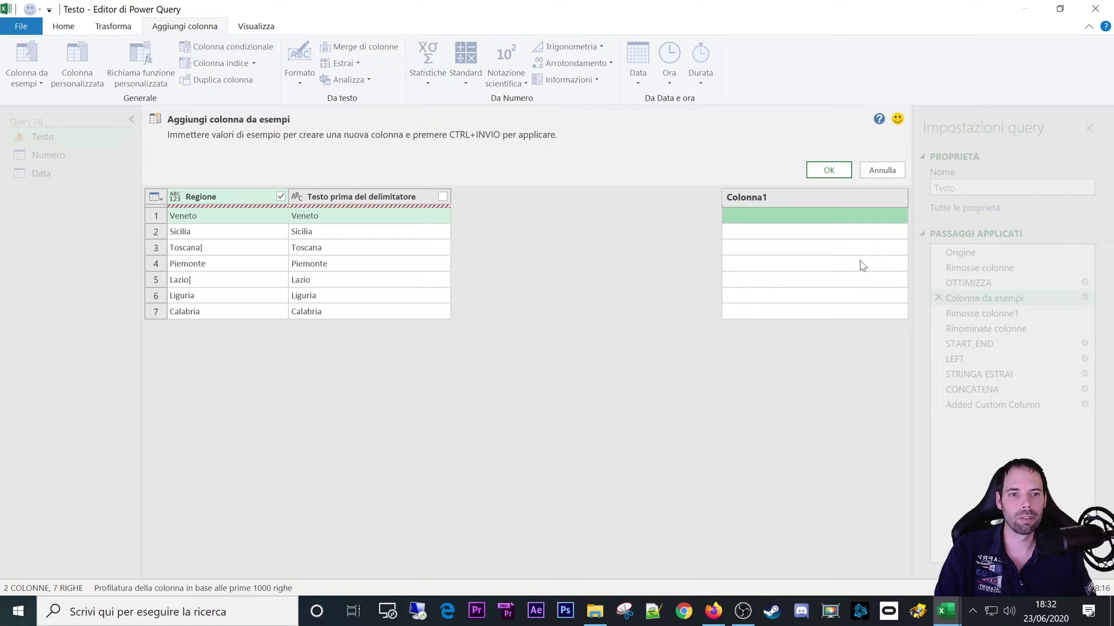
pyautogui.click(758, 236)
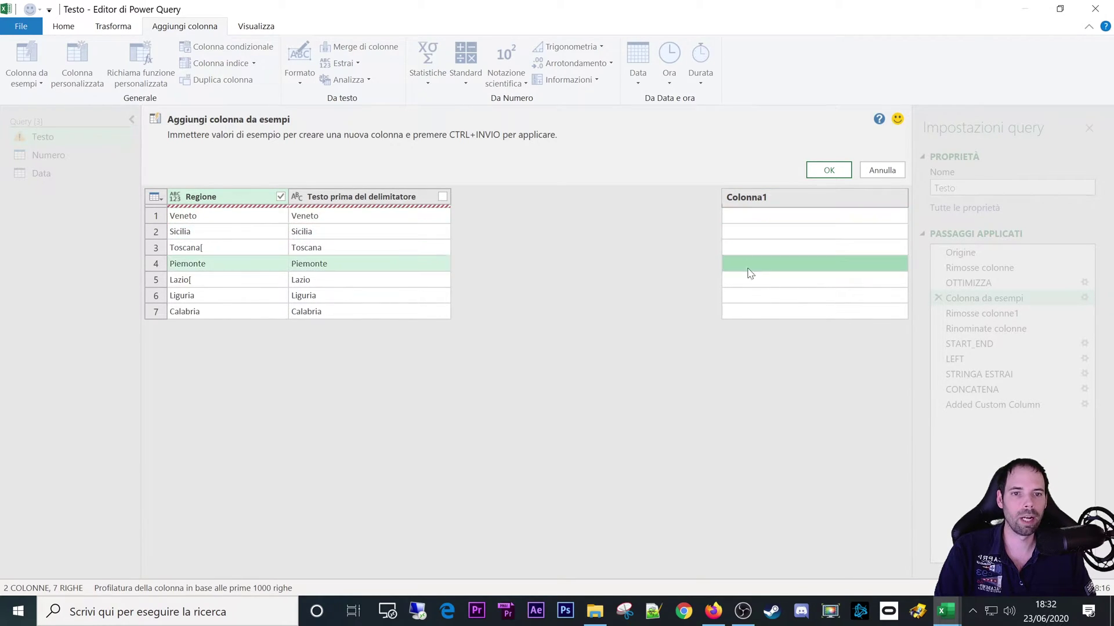
pyautogui.doubleClick(754, 199)
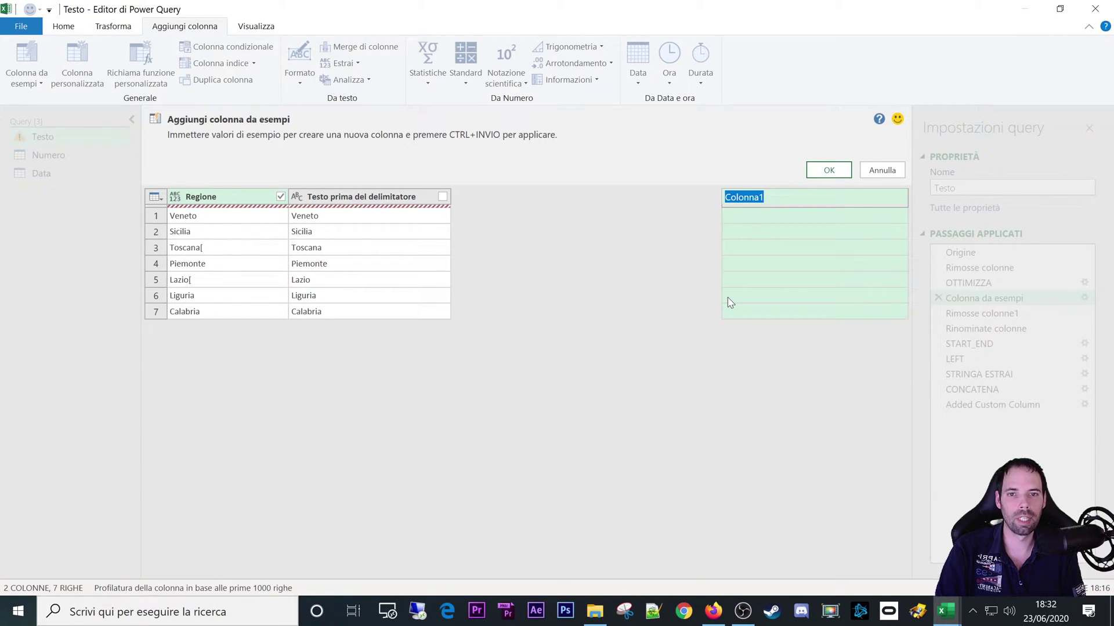
pyautogui.write('test')
pyautogui.press('Return')
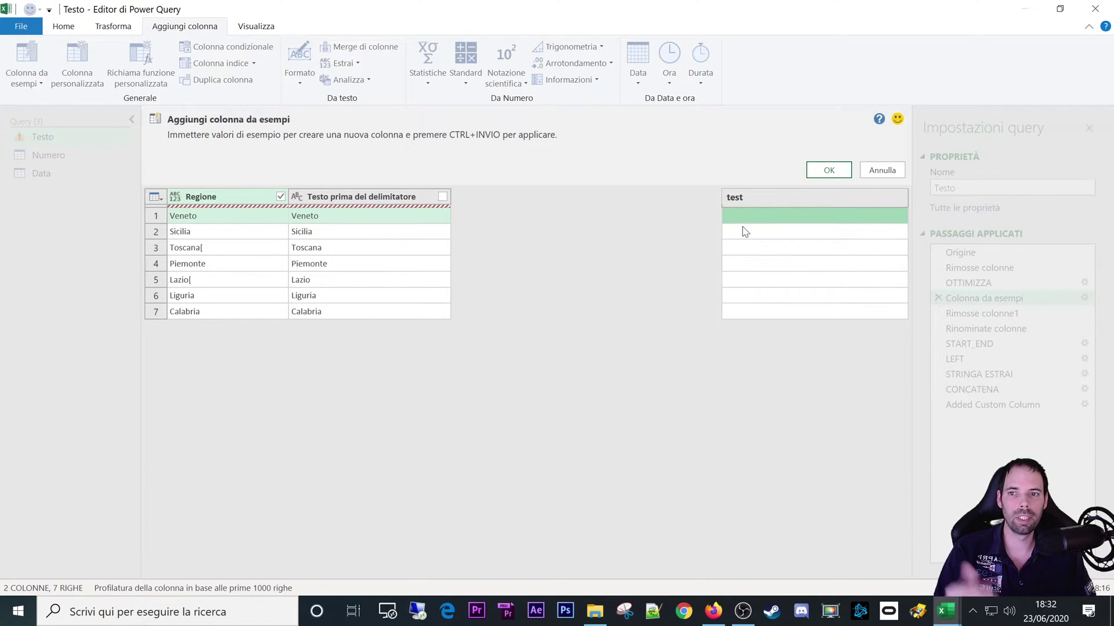
pyautogui.click(203, 253)
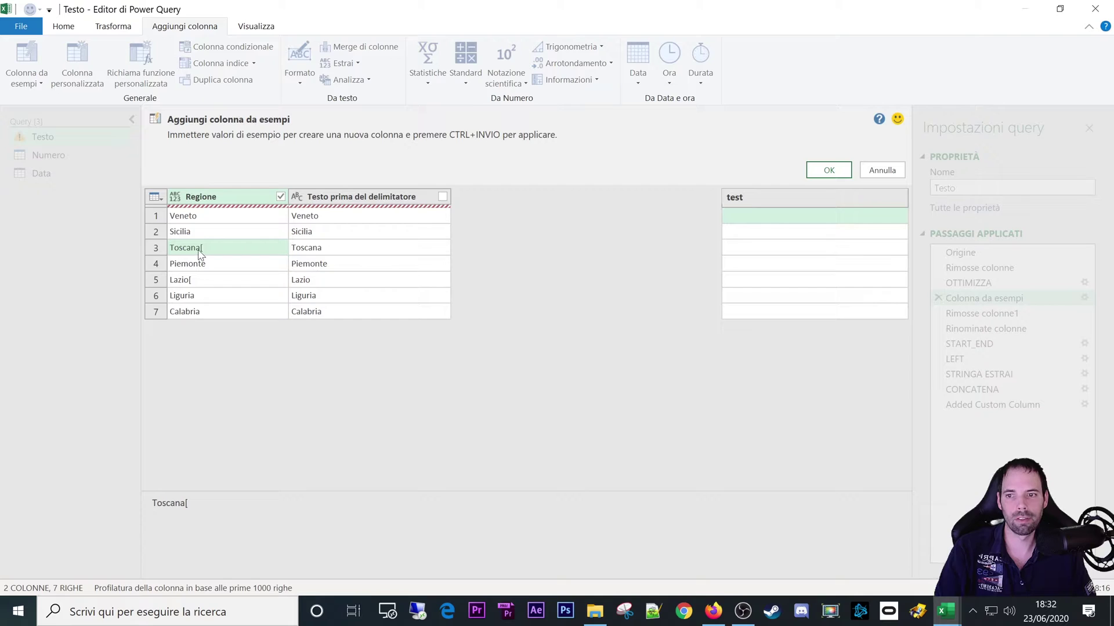
pyautogui.click(740, 250)
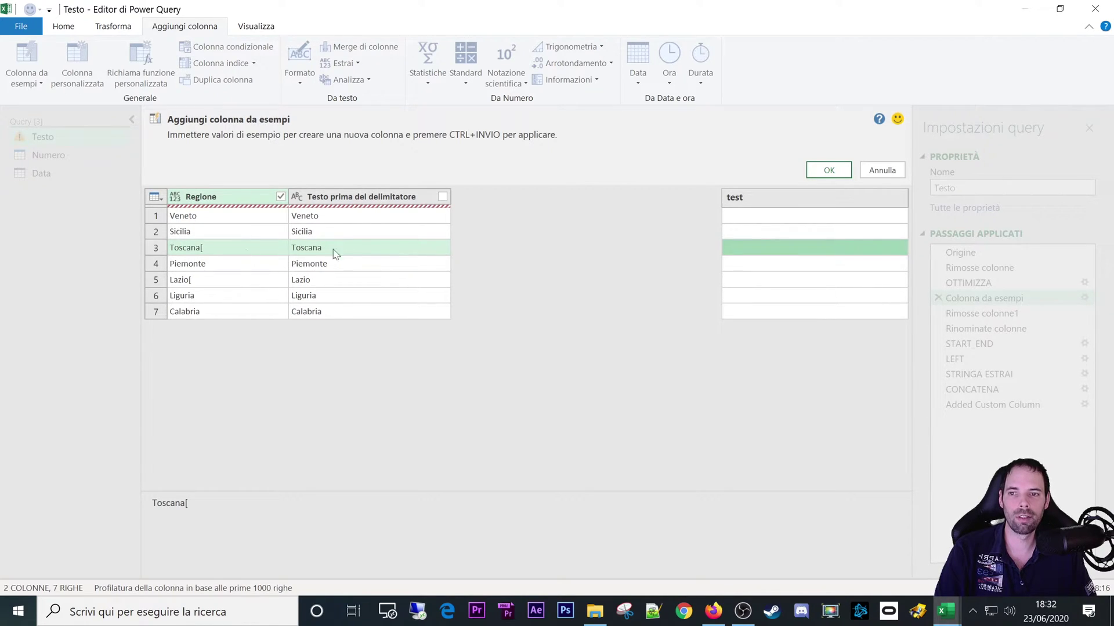
# Enter 'Toscana' as the row 3 example in the test column.
pyautogui.press('Up')
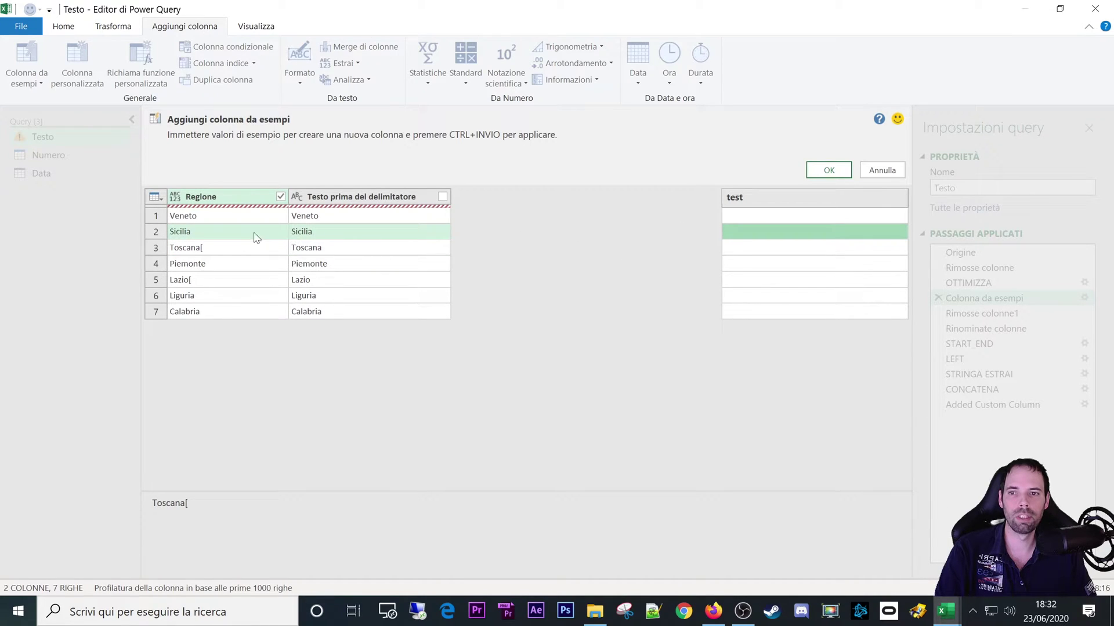
pyautogui.click(725, 248)
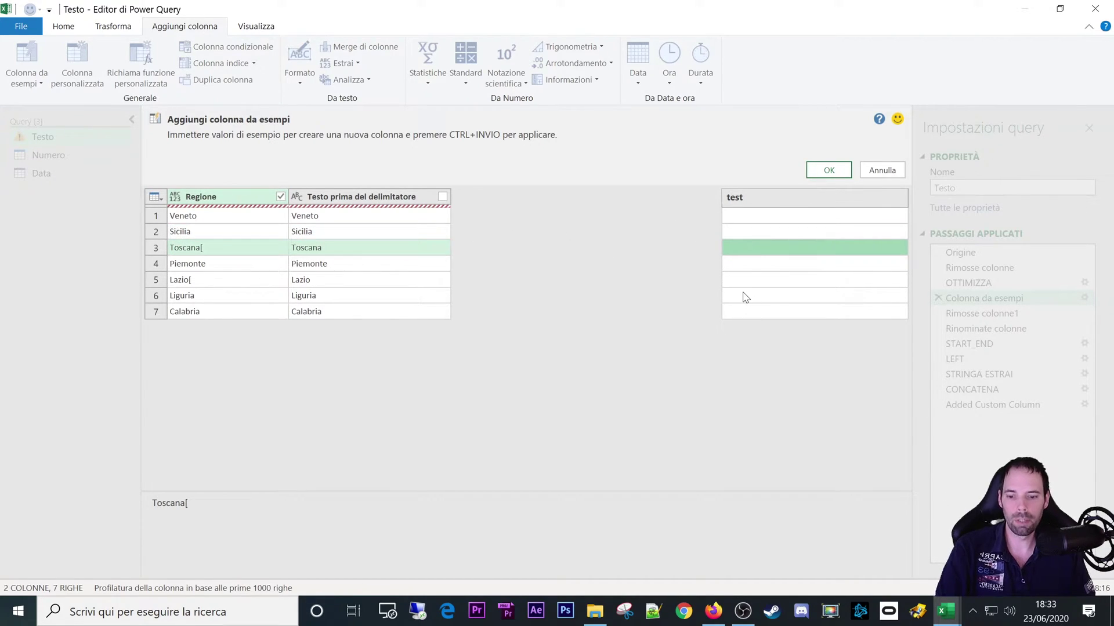
pyautogui.write('T')
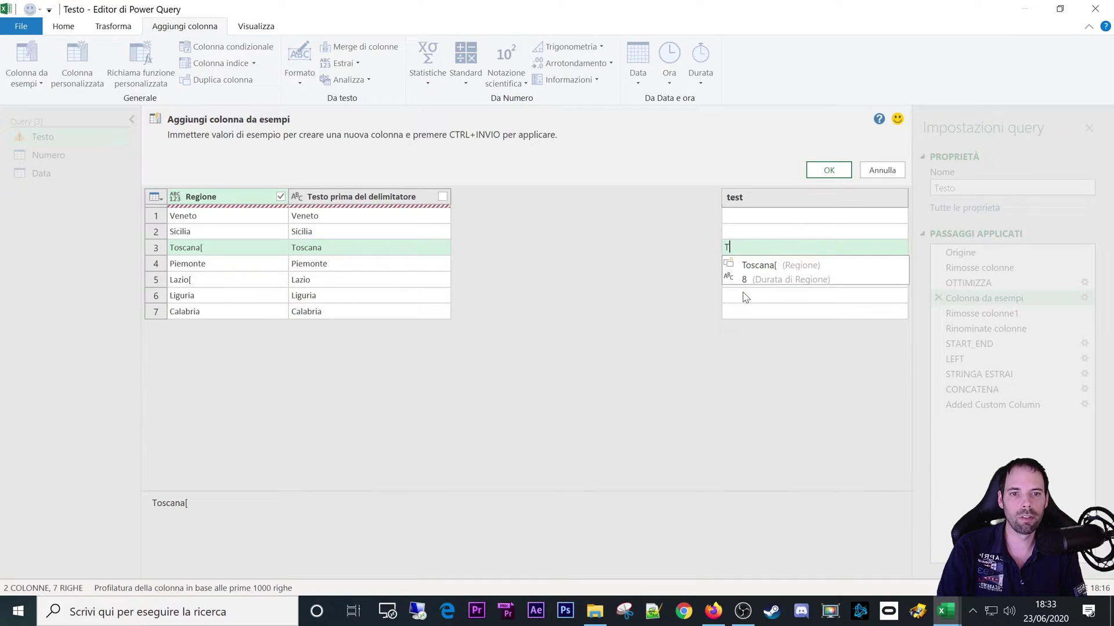
pyautogui.write('oscana')
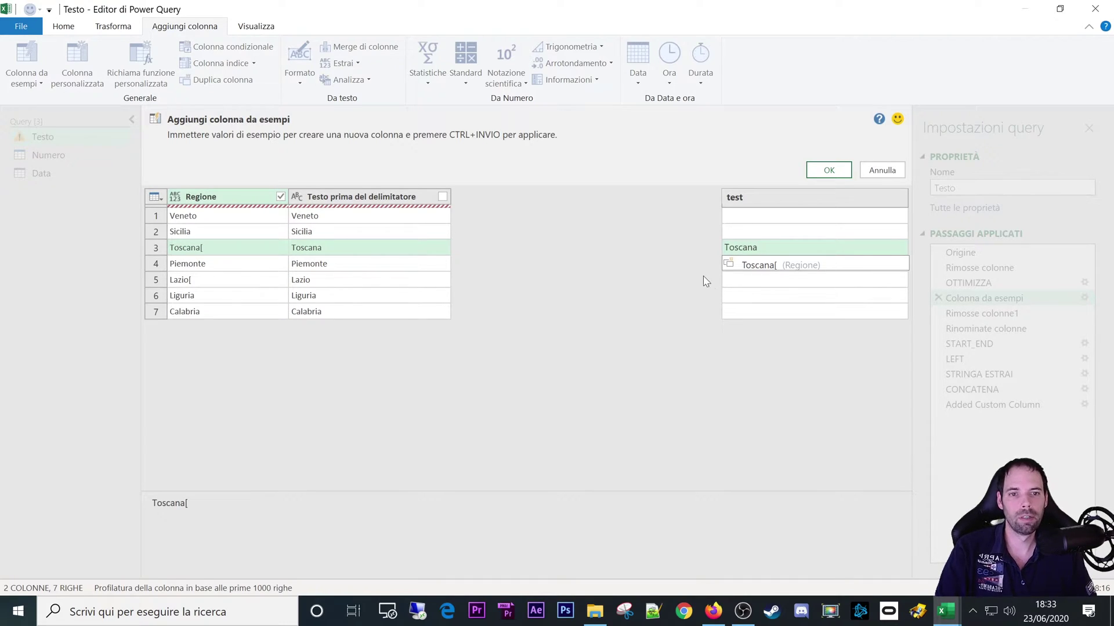
pyautogui.click(769, 236)
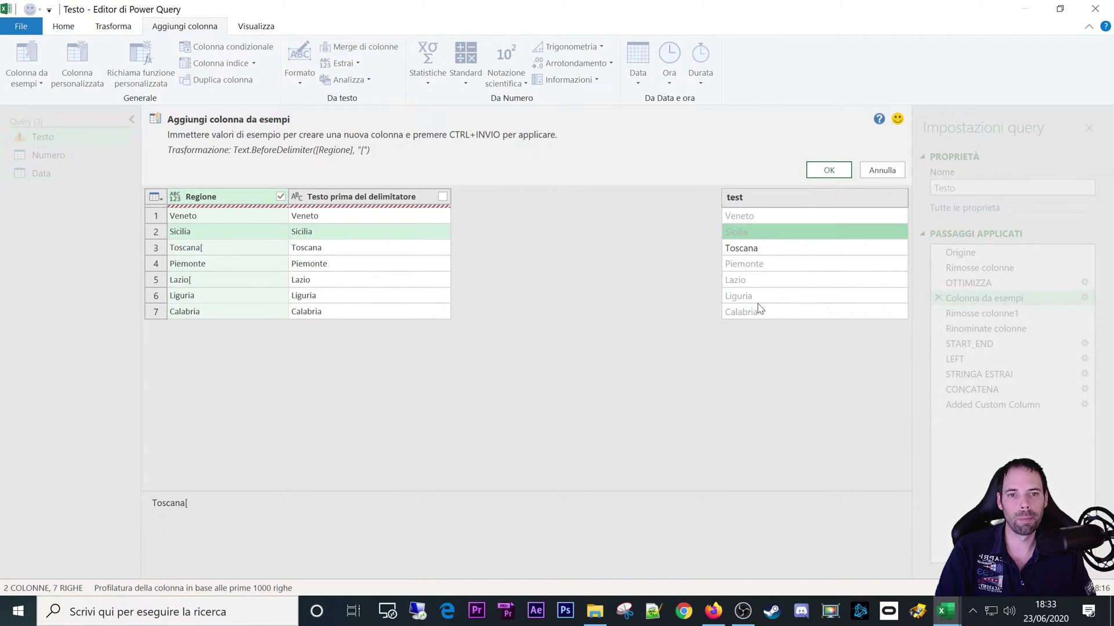
# Step through the suggested bracket-free region values from Sicilia down to Calabria.
pyautogui.click(773, 254)
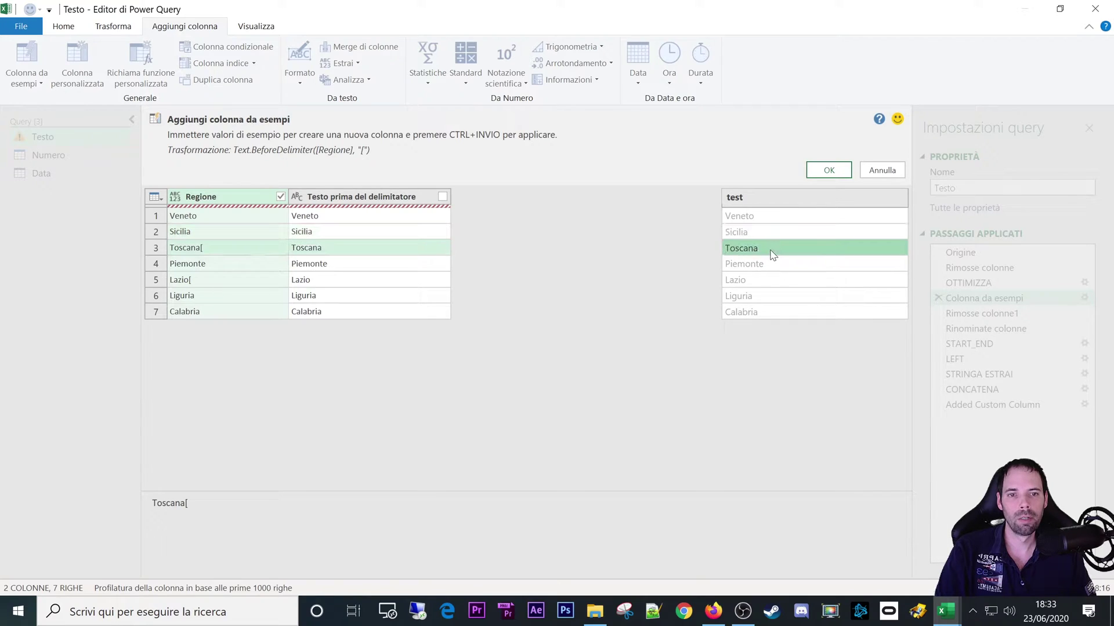
pyautogui.click(742, 237)
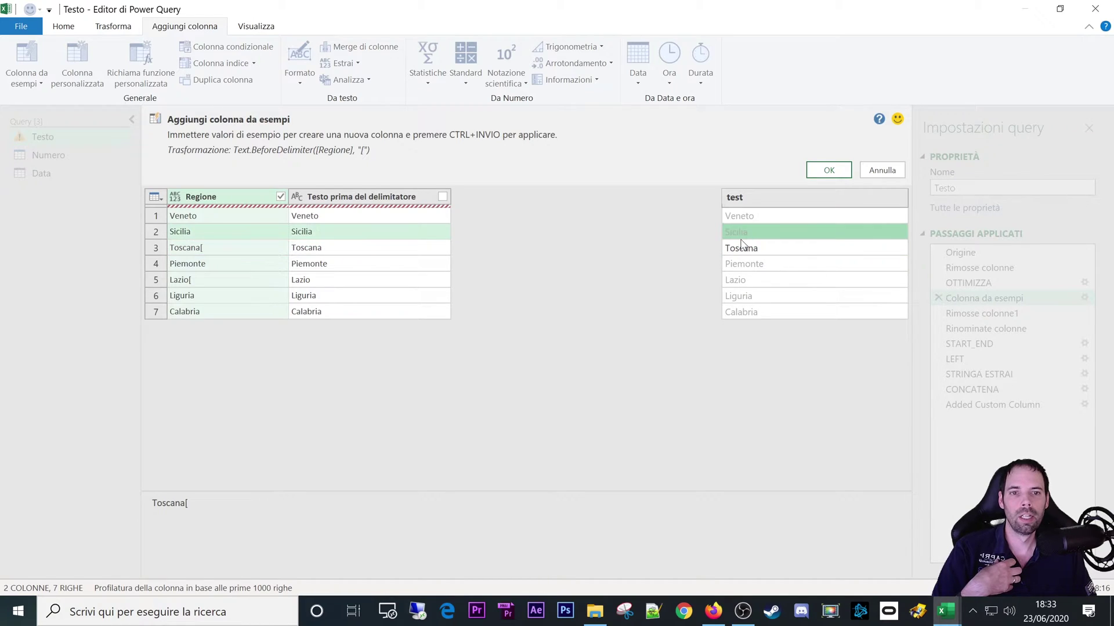
pyautogui.click(757, 222)
pyautogui.click(748, 233)
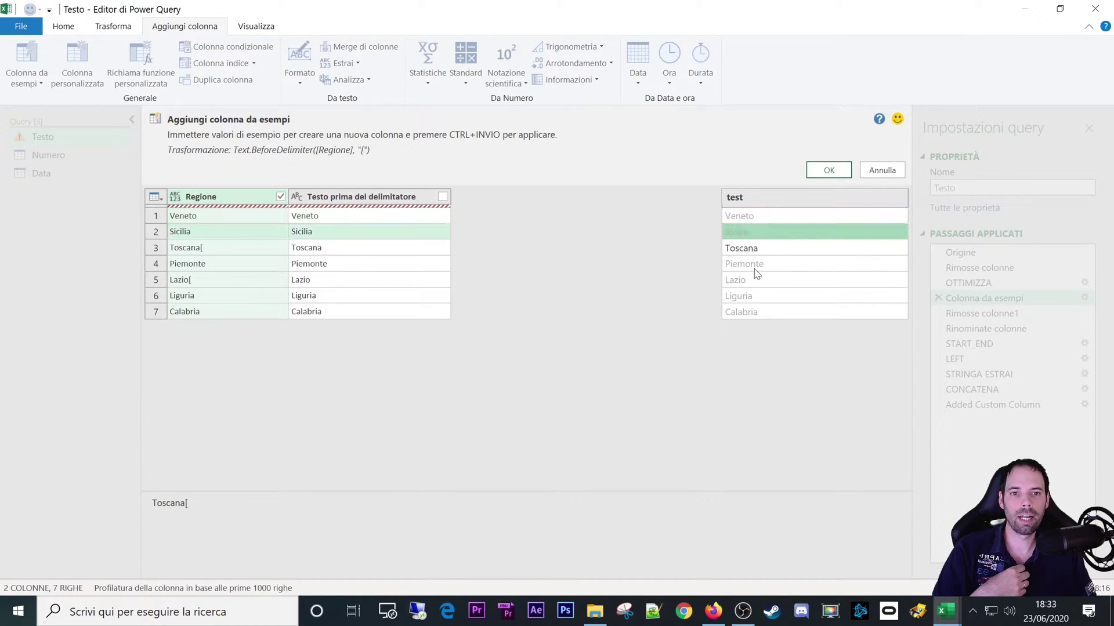
pyautogui.click(756, 266)
pyautogui.click(754, 280)
pyautogui.click(754, 296)
pyautogui.click(756, 312)
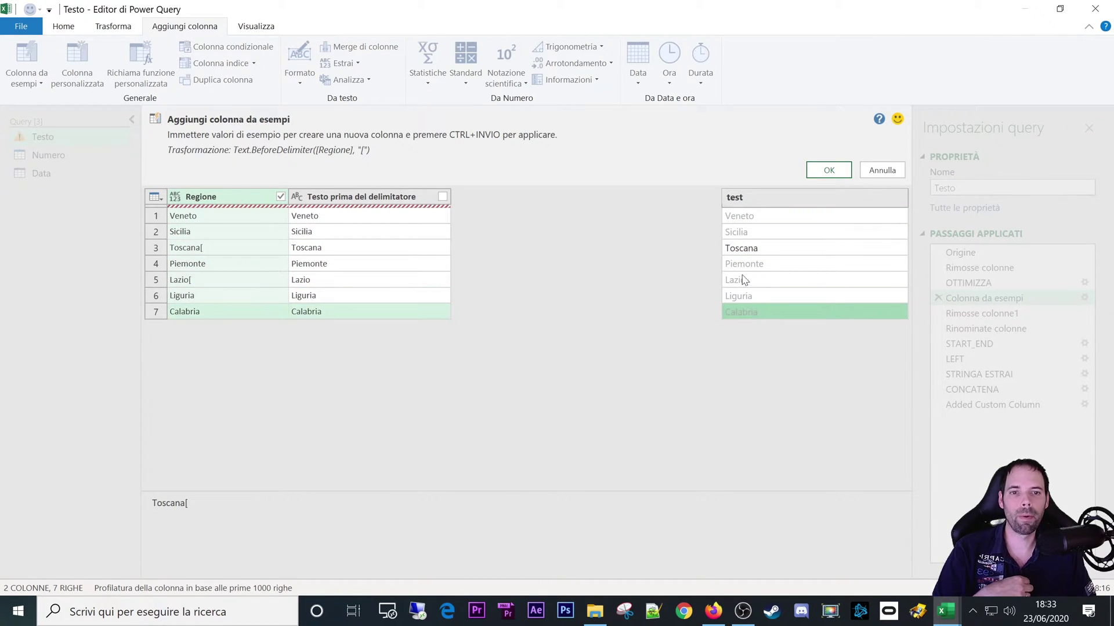
# Compare the suggested Lazio and Piemonte values against the Toscana example.
pyautogui.press('Up')
pyautogui.press('Up')
pyautogui.press('Up')
pyautogui.click(741, 281)
pyautogui.click(746, 264)
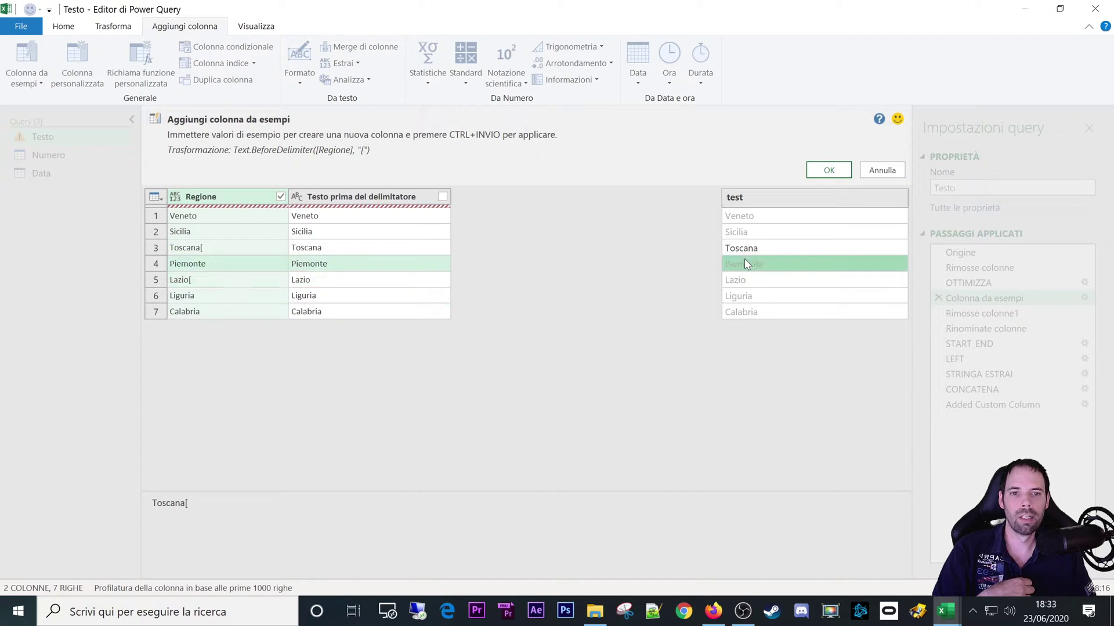
pyautogui.click(756, 281)
pyautogui.click(750, 249)
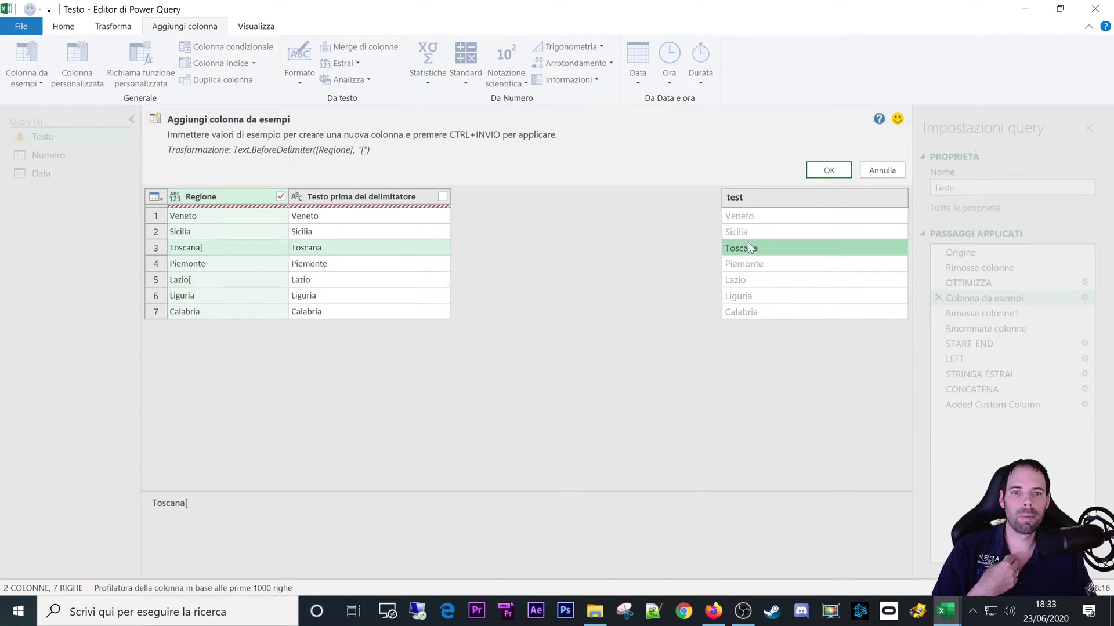
pyautogui.click(744, 280)
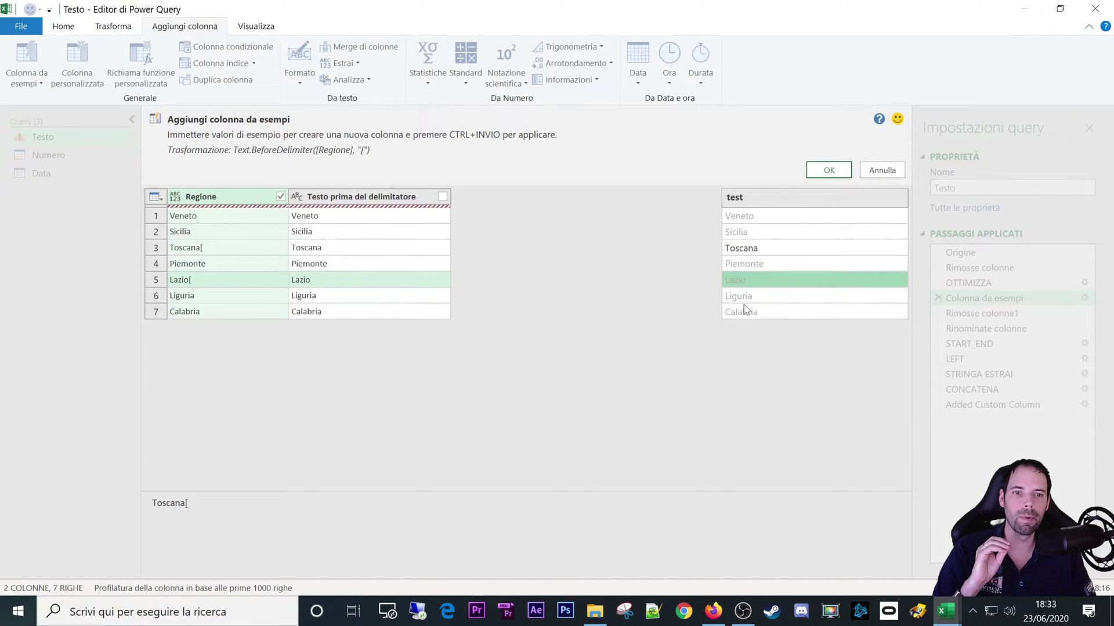
pyautogui.click(621, 276)
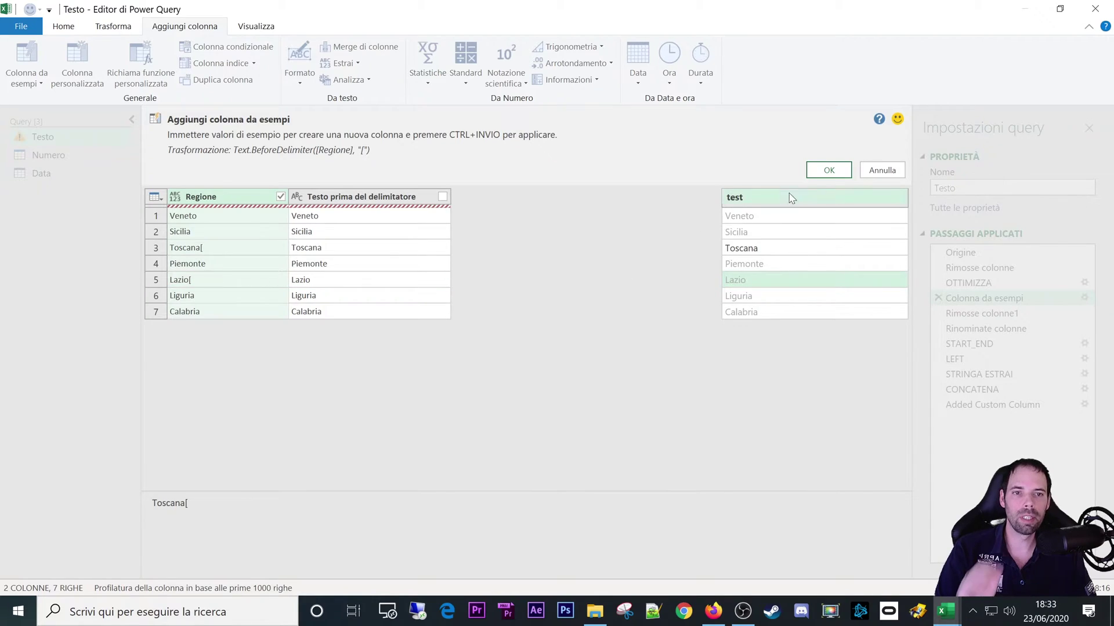
# Accept the examples to add the test column, then inspect its values up to Veneto.
pyautogui.click(829, 176)
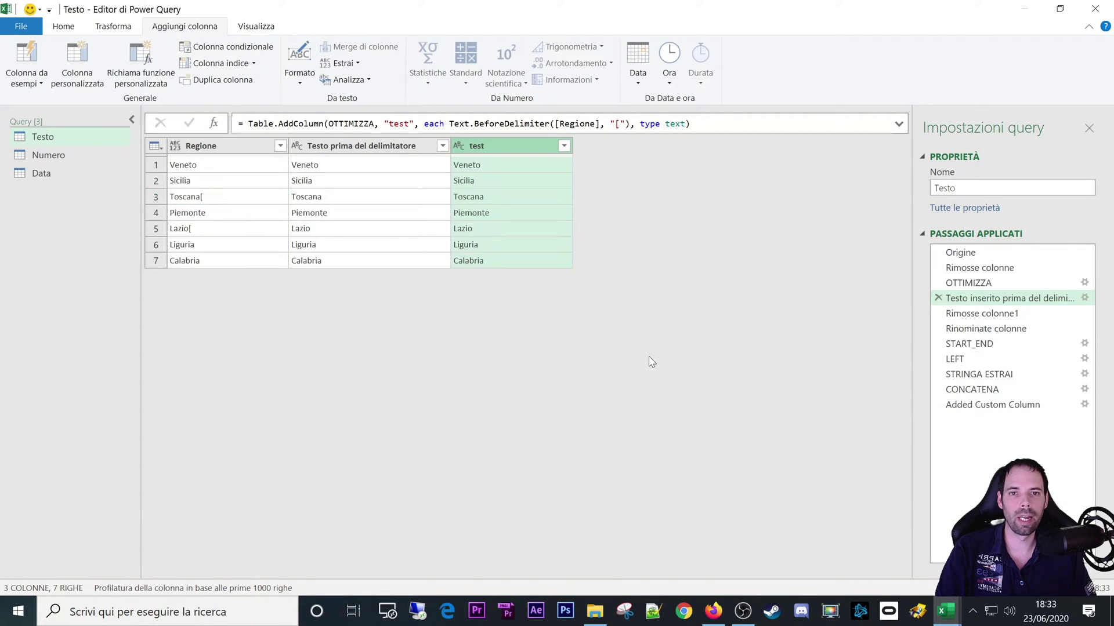
pyautogui.click(494, 174)
pyautogui.click(489, 244)
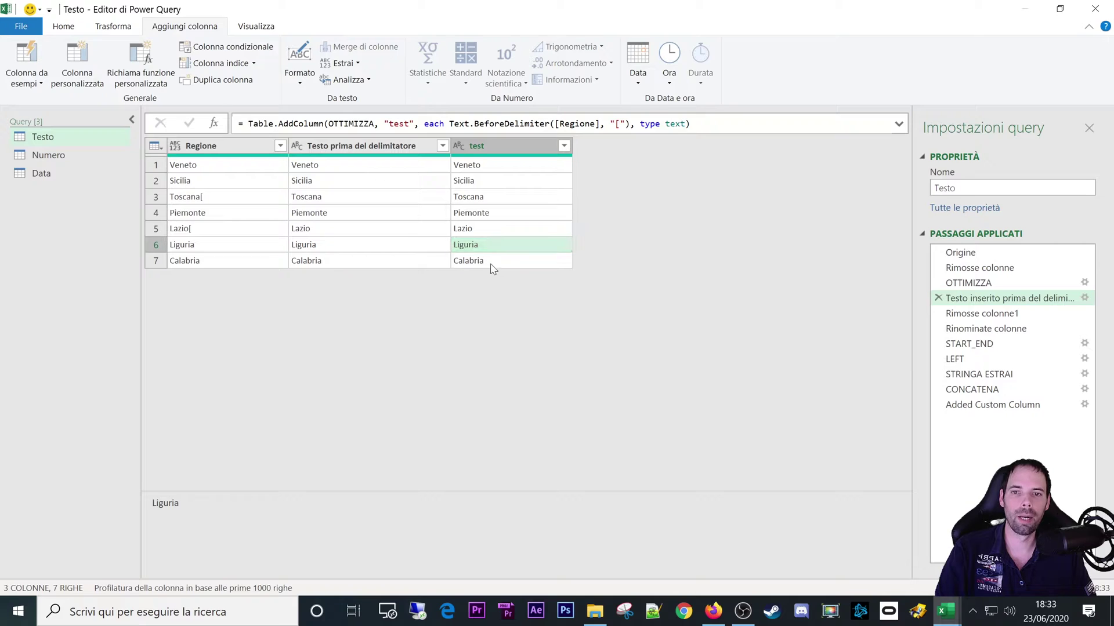
pyautogui.click(489, 212)
pyautogui.click(488, 180)
pyautogui.click(489, 165)
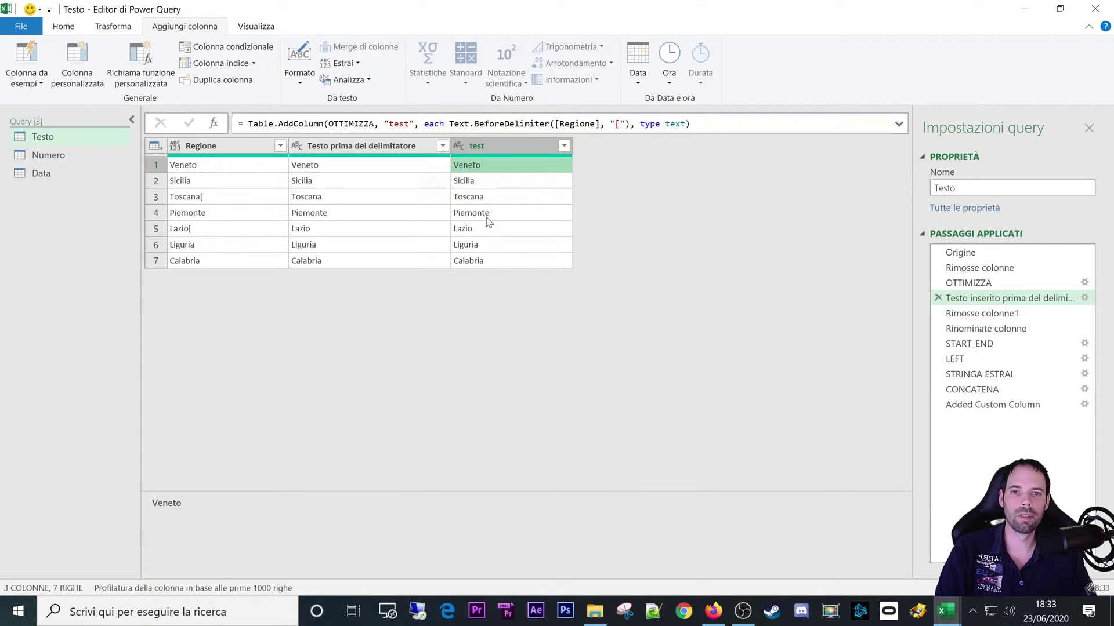
# Delete the newly added text-before-delimiter step.
pyautogui.click(939, 299)
pyautogui.click(625, 344)
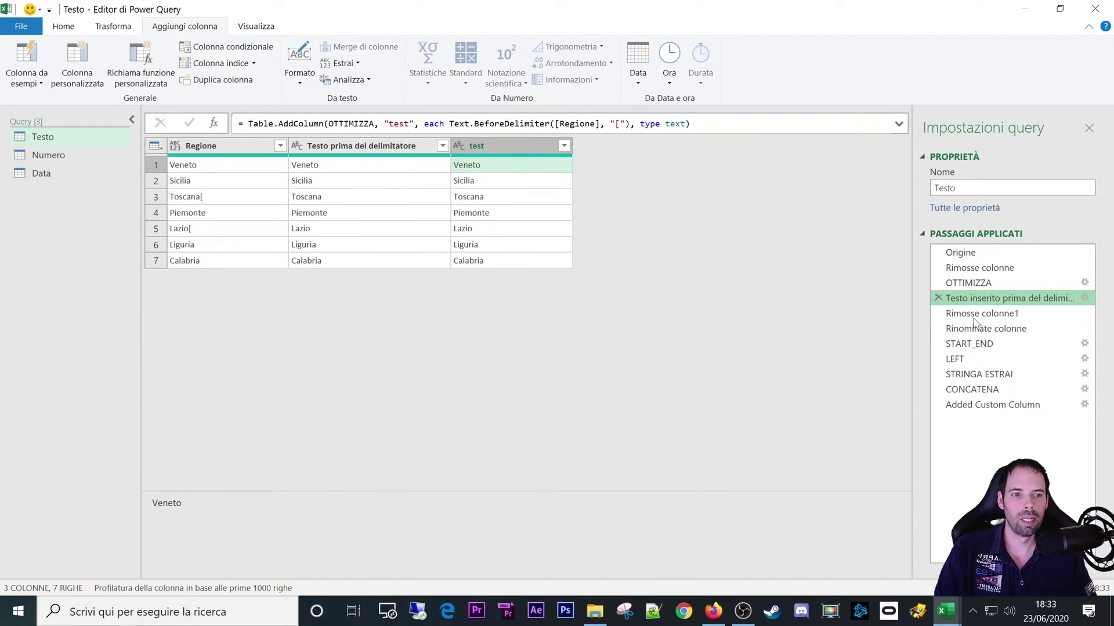
pyautogui.click(962, 329)
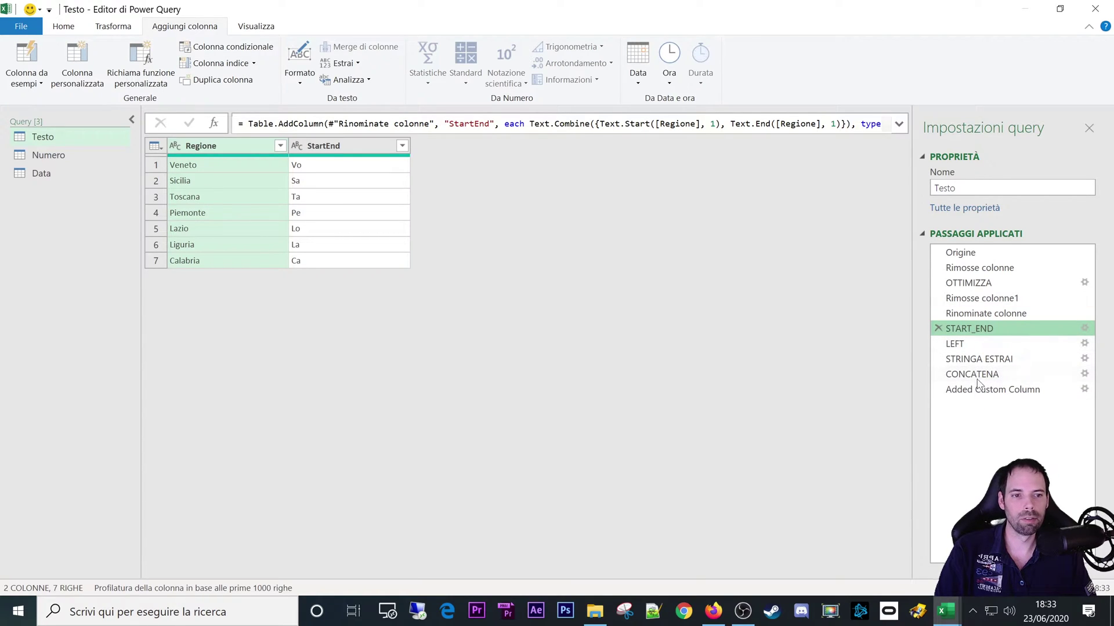
# Insert a new Colonna da esempi > Dalla selezione step after START_END.
pyautogui.click(19, 87)
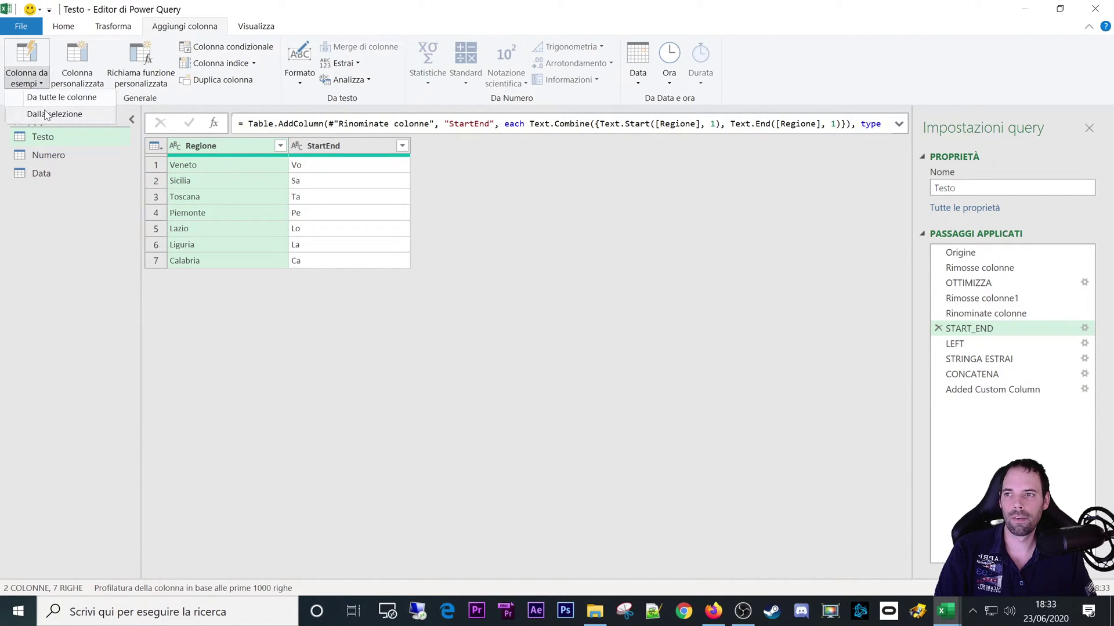
pyautogui.click(55, 116)
pyautogui.click(610, 340)
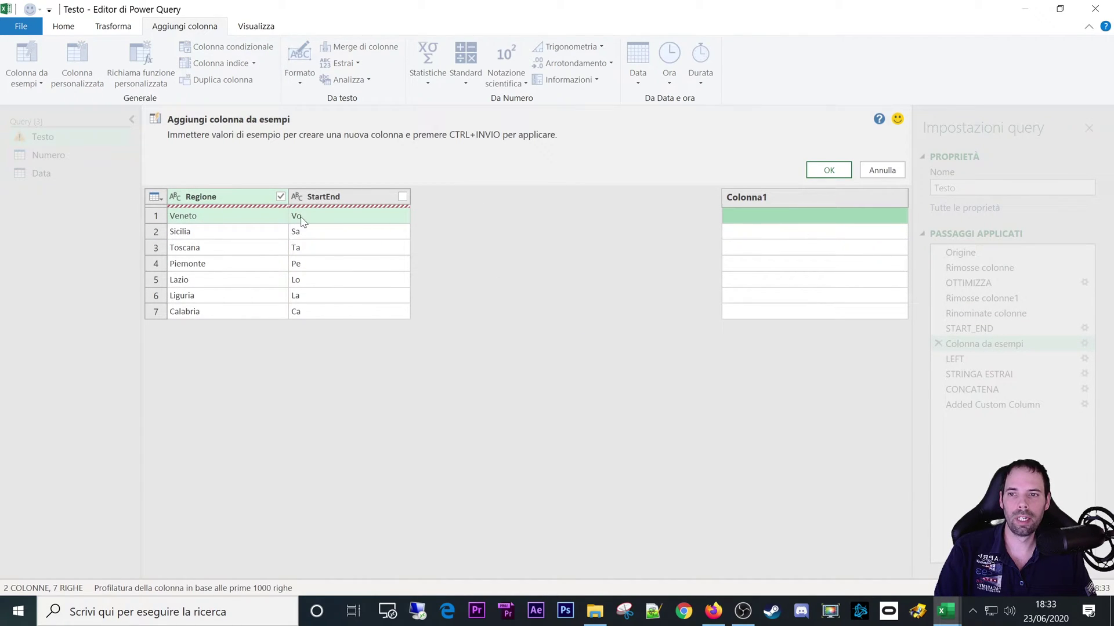
# Enter 'Vo' as the Veneto example in Colonna1, then add and undo a 'Ta' example.
pyautogui.click(301, 219)
pyautogui.click(220, 217)
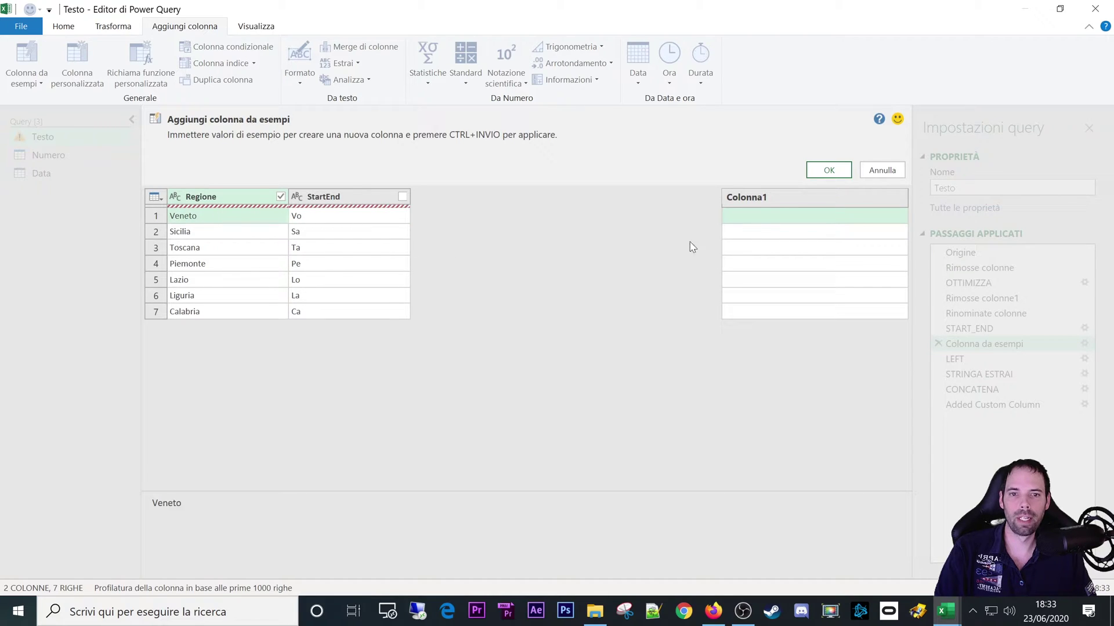
pyautogui.click(755, 222)
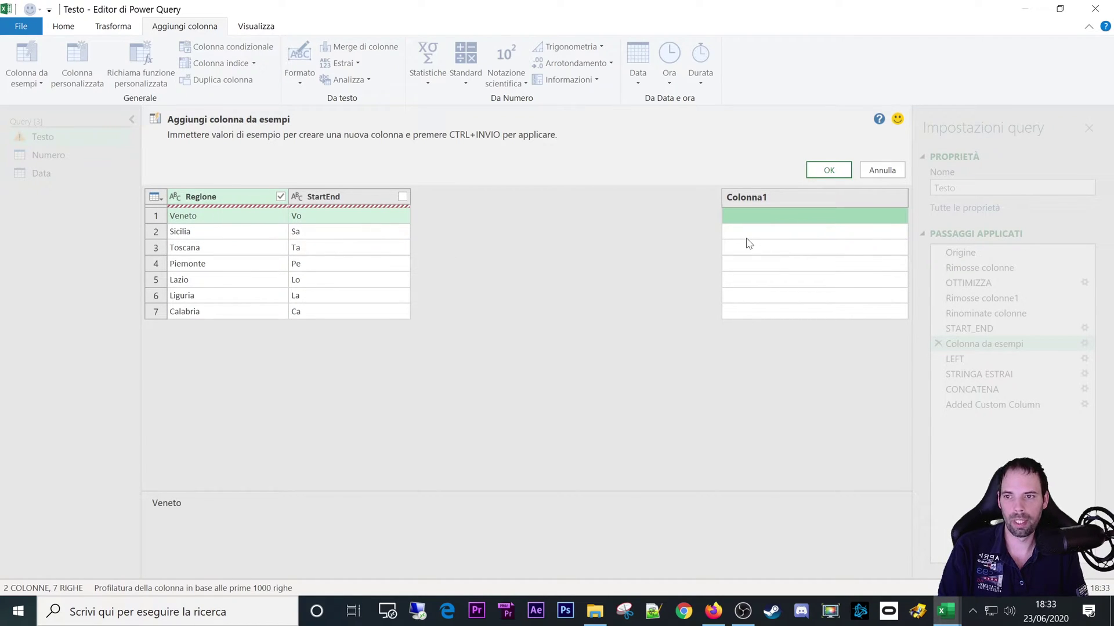
pyautogui.write('Vo')
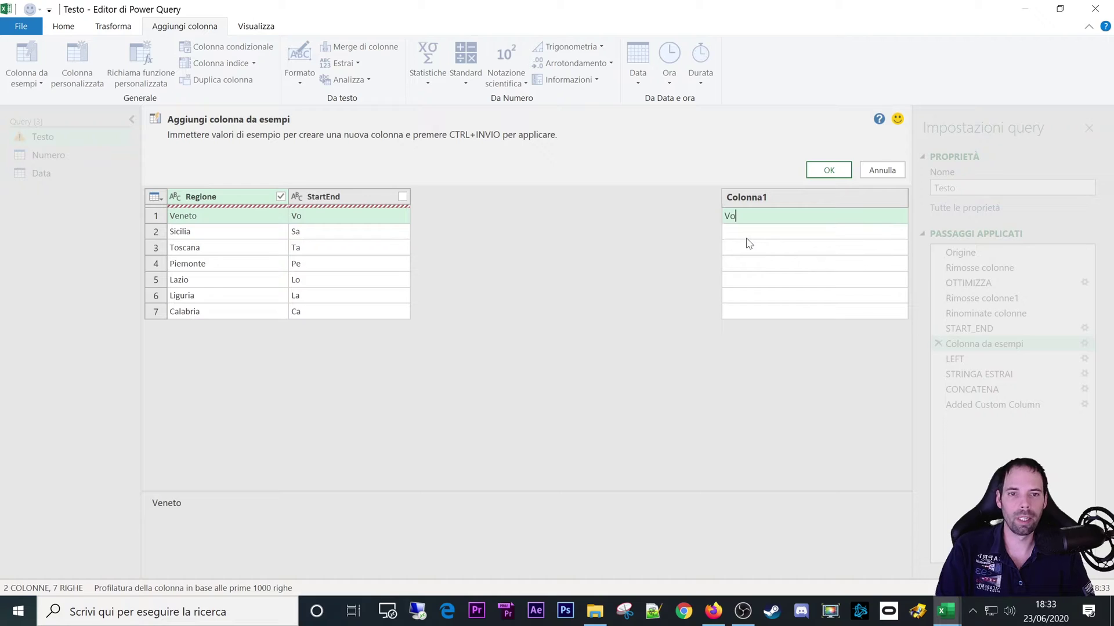
pyautogui.press('Return')
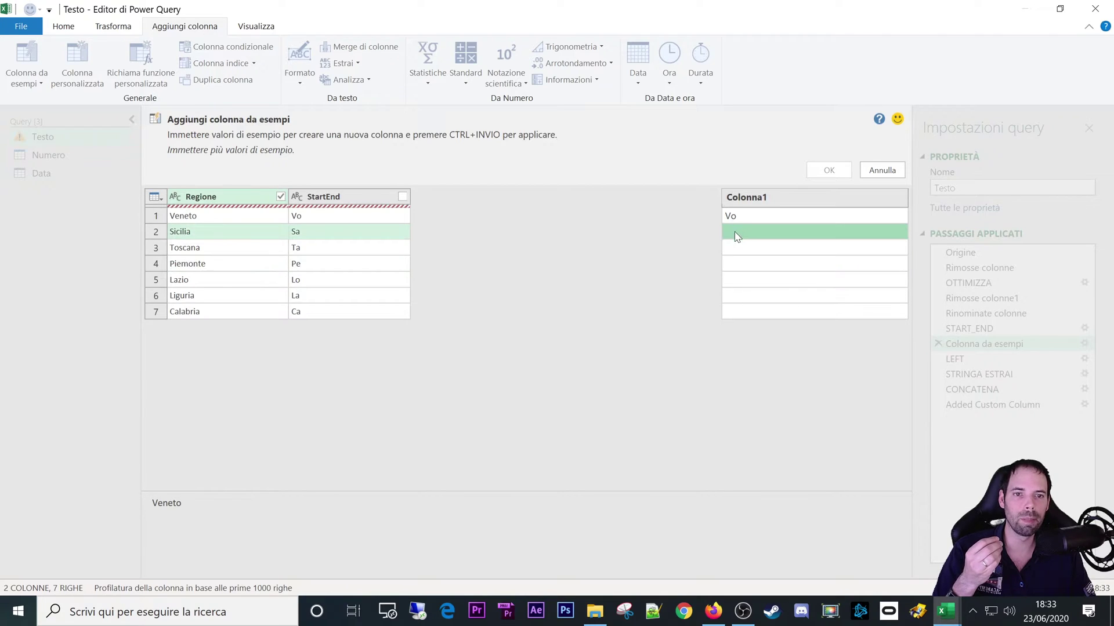
pyautogui.write('Ta')
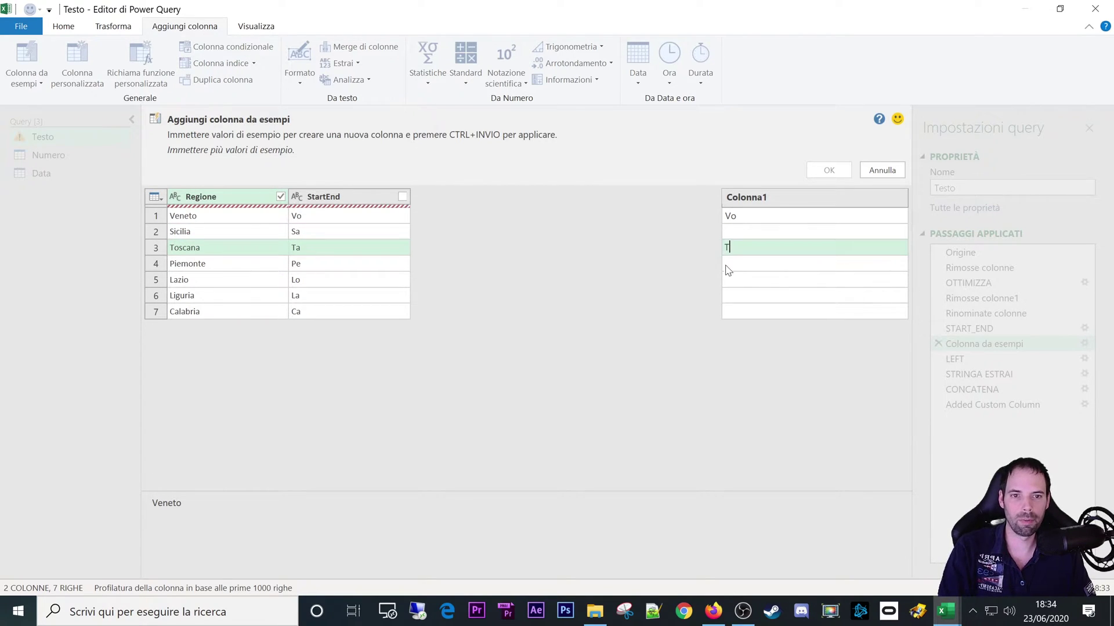
pyautogui.press('Return')
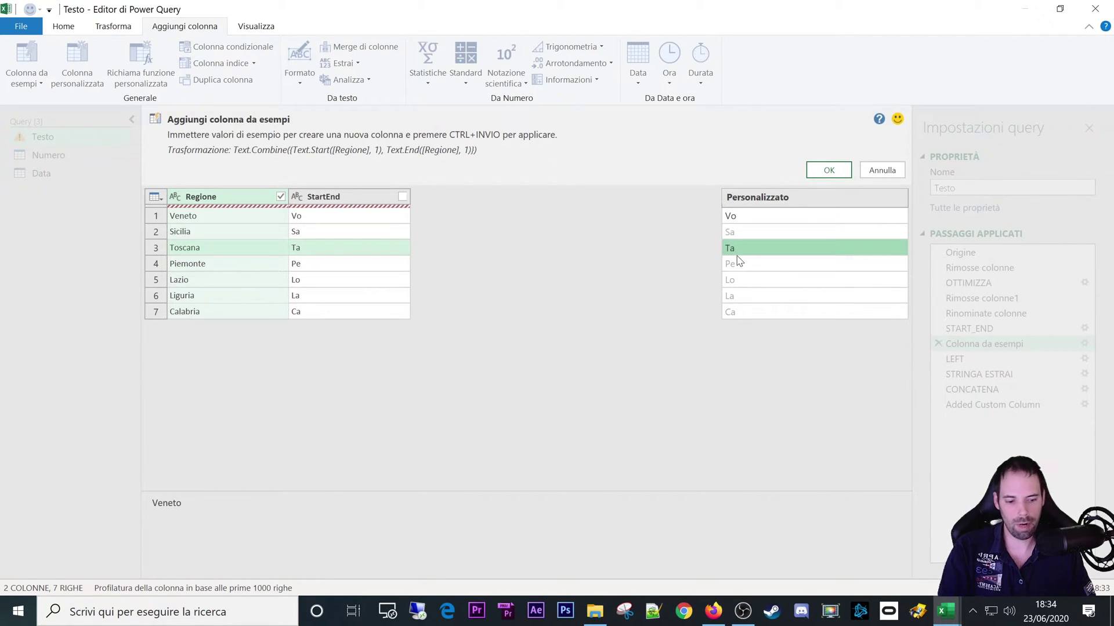
pyautogui.hotkey('ctrl', 'z')
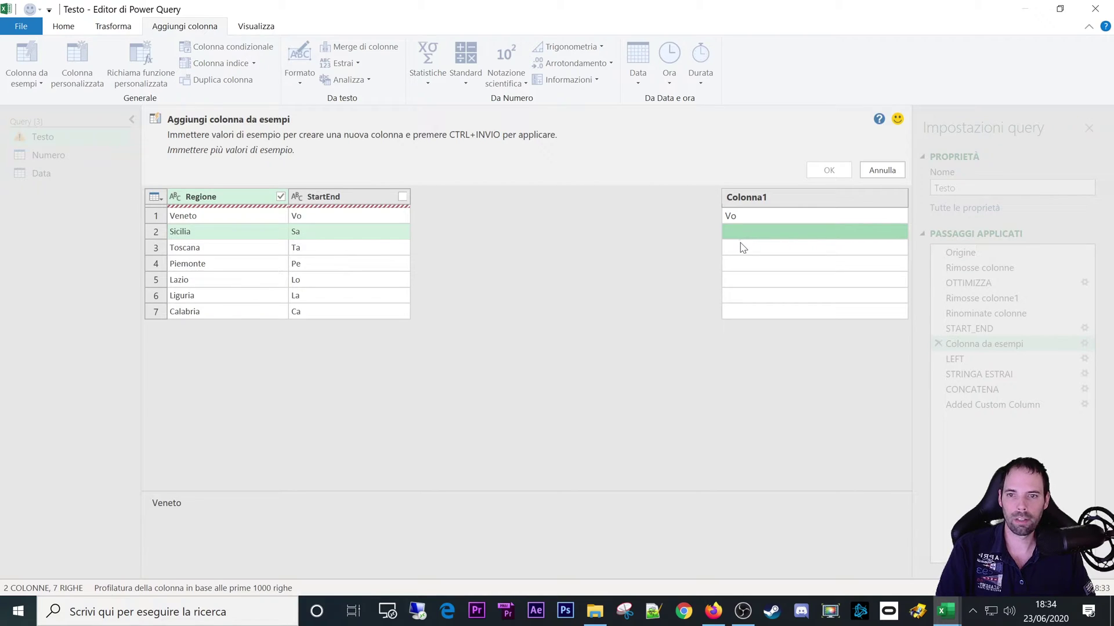
# Enter 'Sa' for Sicilia and 'Ta' for Toscana as example values.
pyautogui.write('Sa')
pyautogui.press('Return')
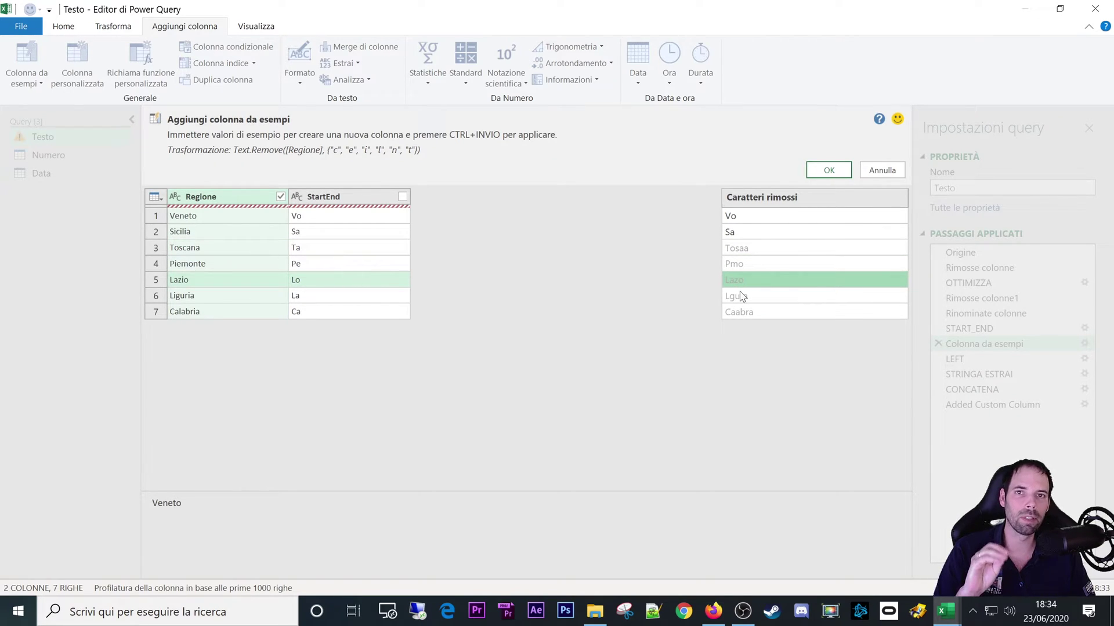
pyautogui.press('Up')
pyautogui.press('Up')
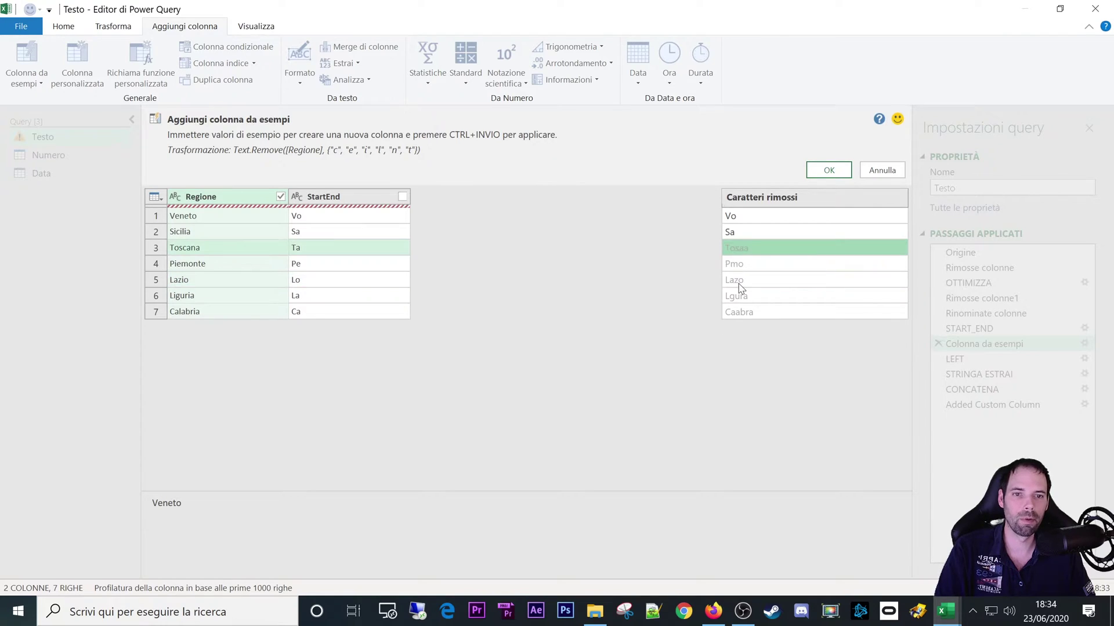
pyautogui.write('Ta')
pyautogui.press('Return')
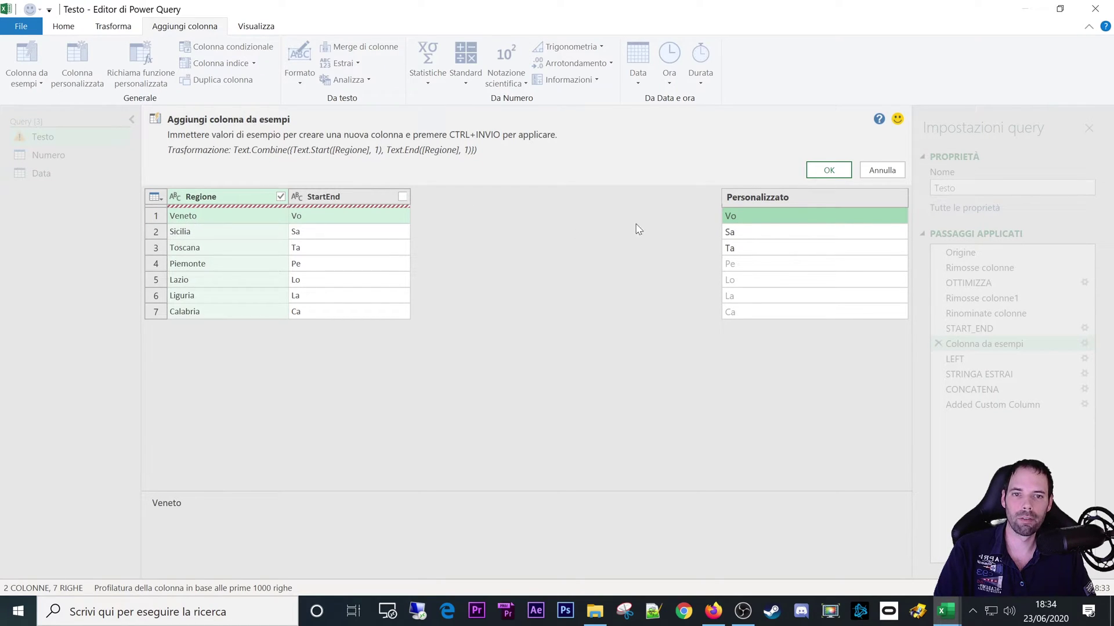
# Retype the examples in uppercase as VO, SA and TA, then cancel the example column.
pyautogui.click(740, 222)
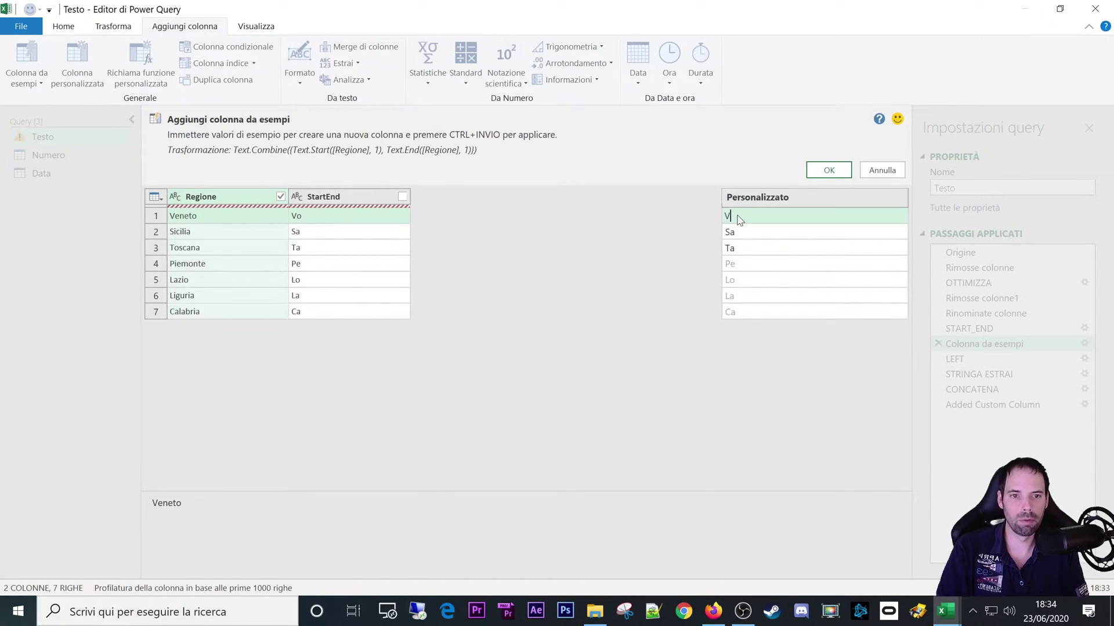
pyautogui.write('VO')
pyautogui.press('Return')
pyautogui.write('SA')
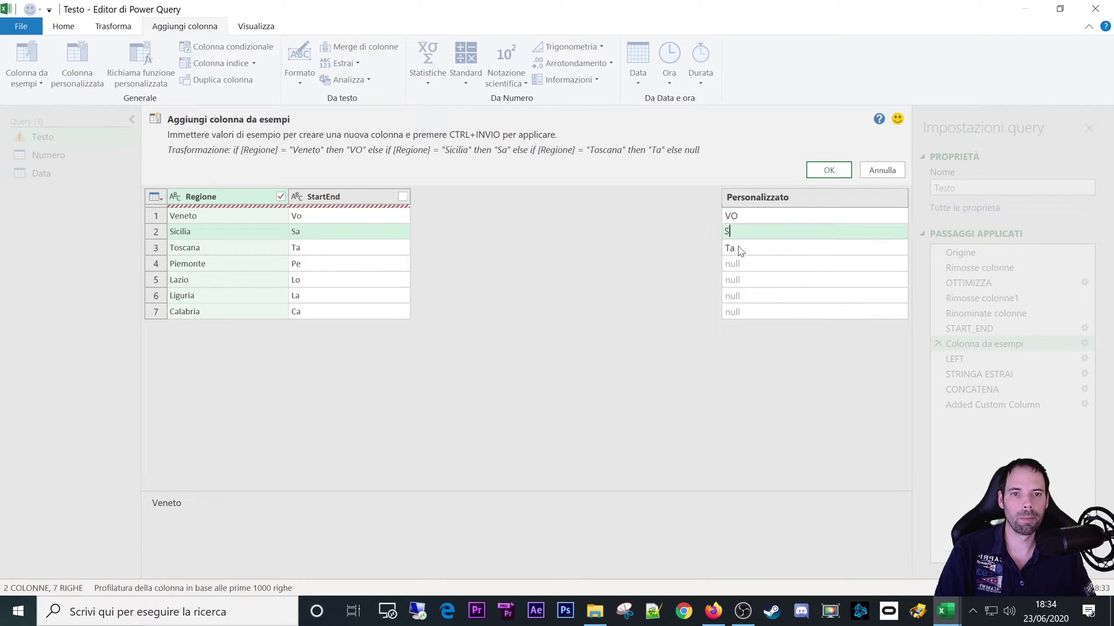
pyautogui.press('Return')
pyautogui.write('TA')
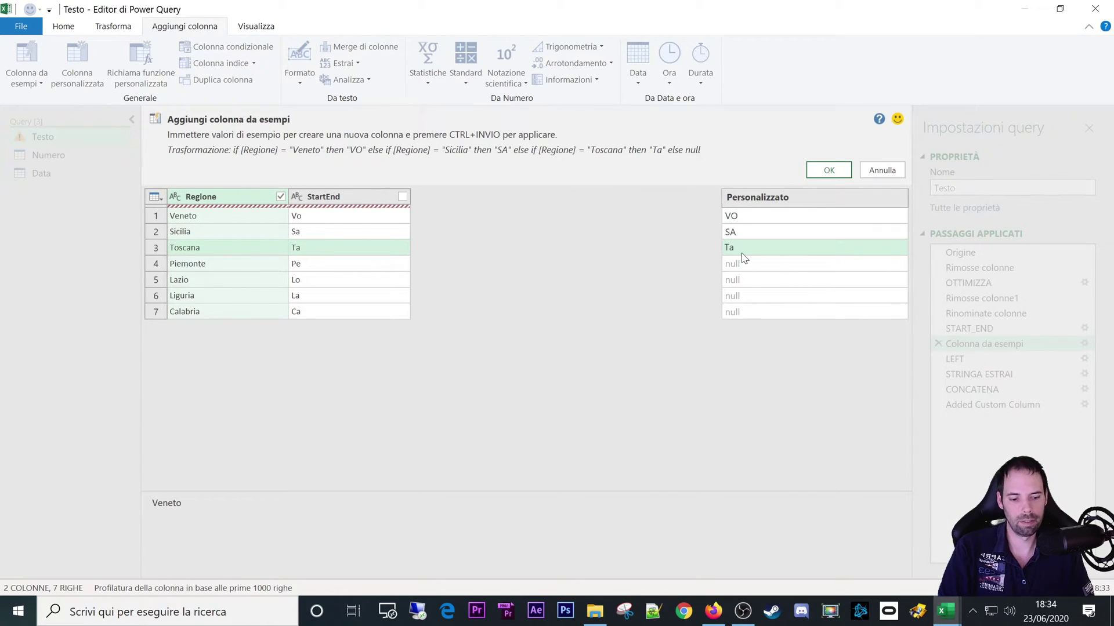
pyautogui.press('Return')
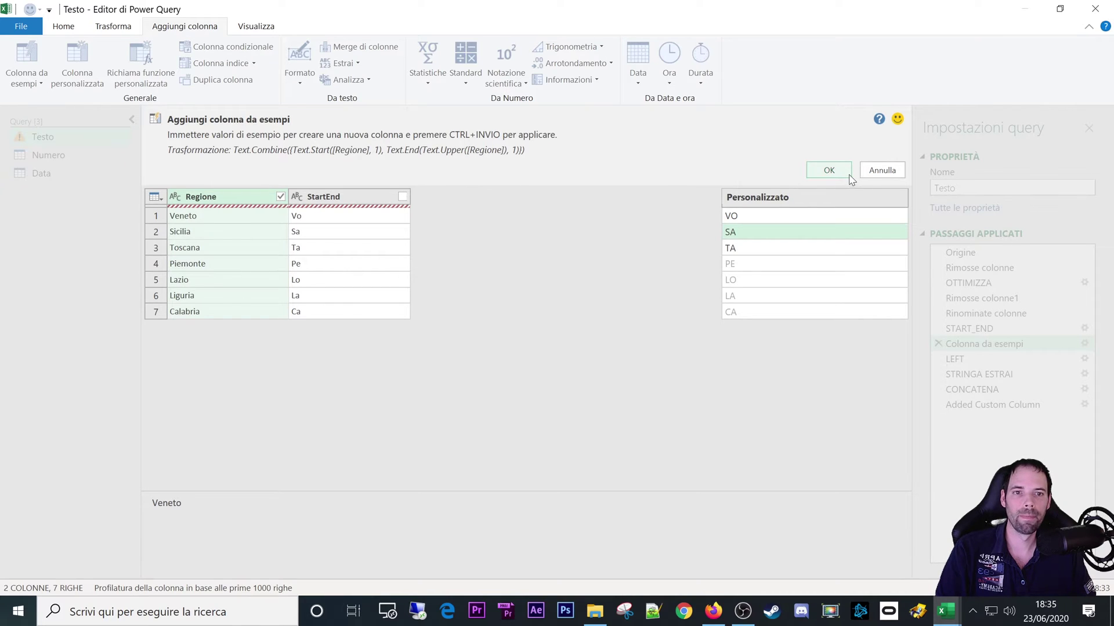
pyautogui.click(879, 170)
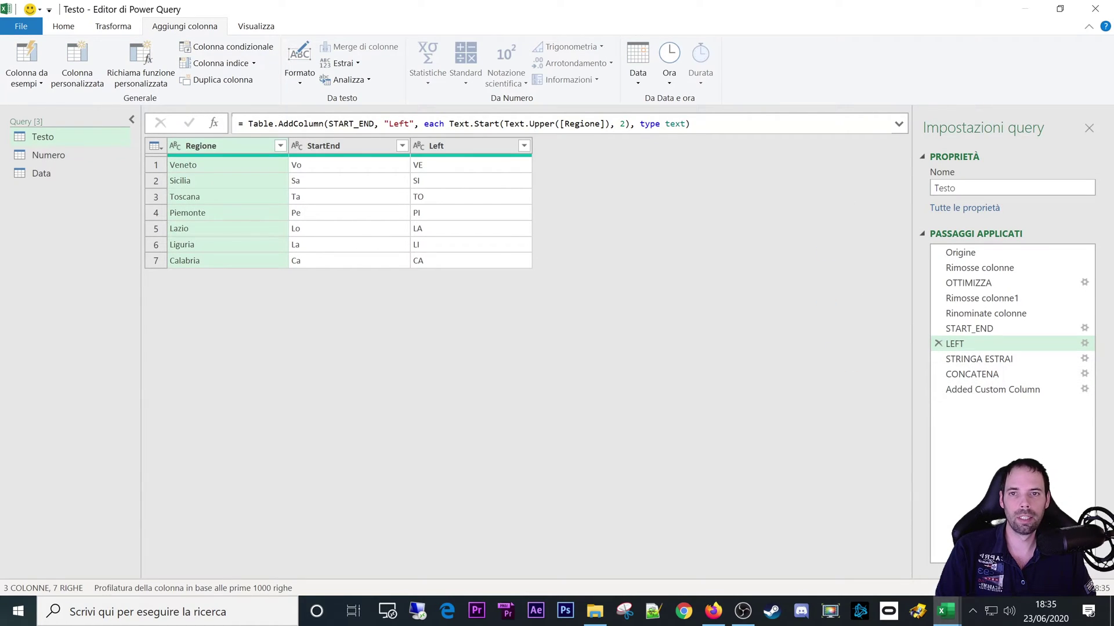
# Review the STRINGA ESTRAI and Added Custom Column steps and Estrai options, then switch to Numero.
pyautogui.click(962, 359)
pyautogui.click(966, 389)
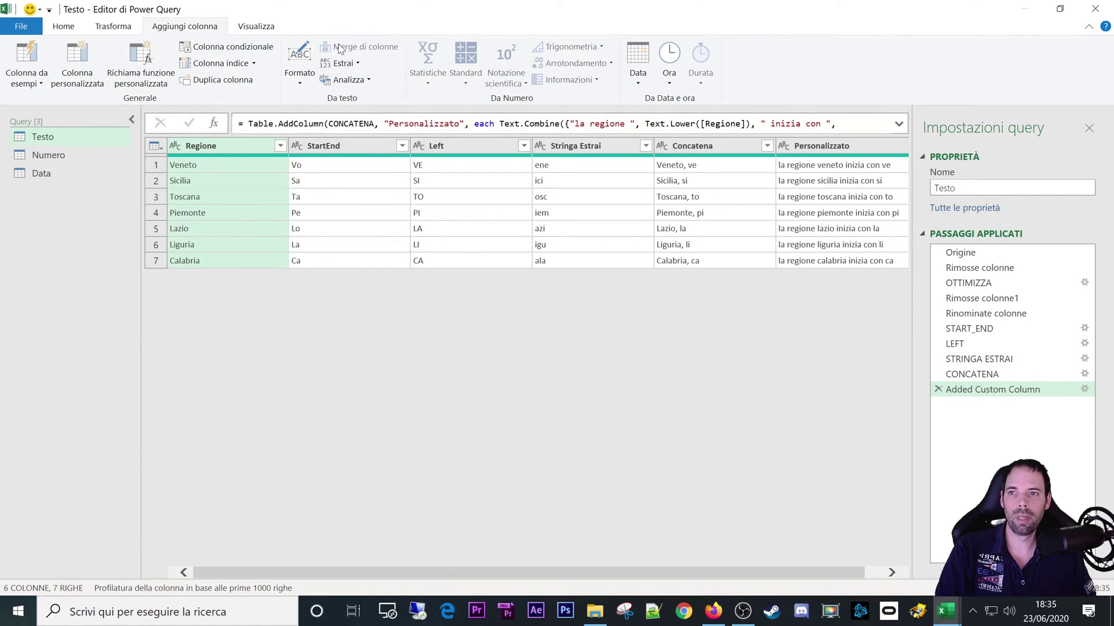
pyautogui.click(350, 63)
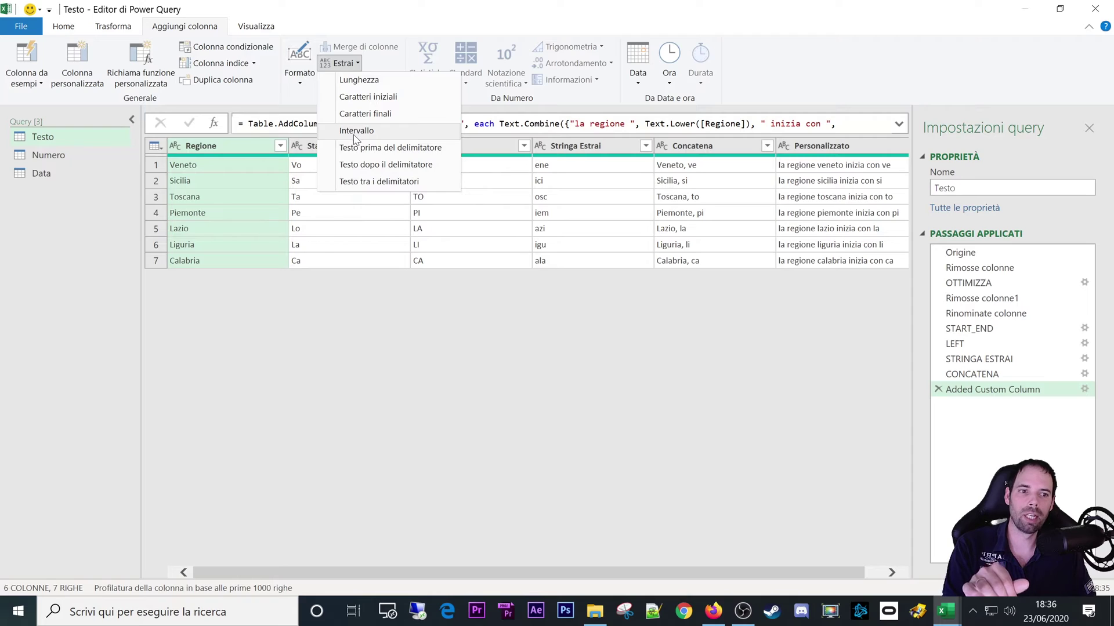
pyautogui.click(990, 426)
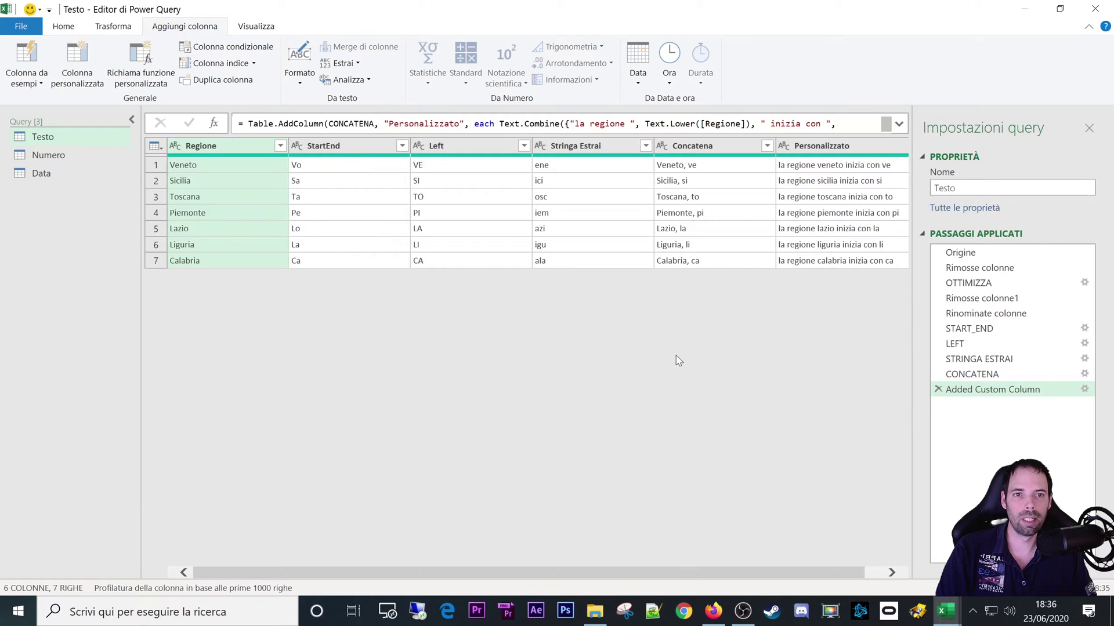
pyautogui.click(48, 155)
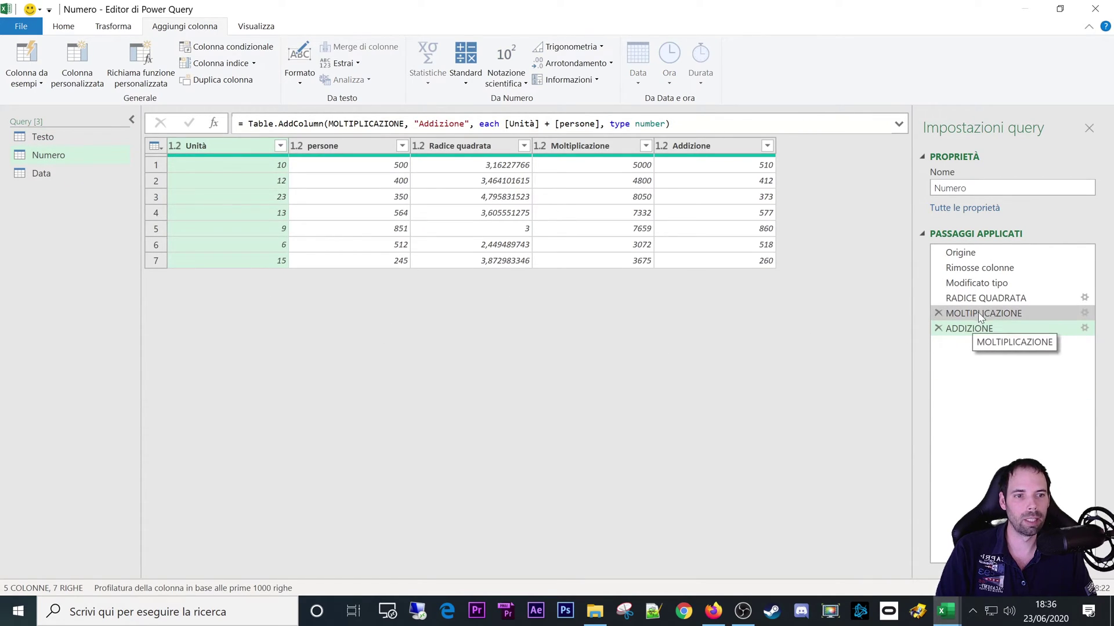
# At the RADICE QUADRATA step, start a column from examples on Unità, inserting a mid-query step.
pyautogui.click(986, 298)
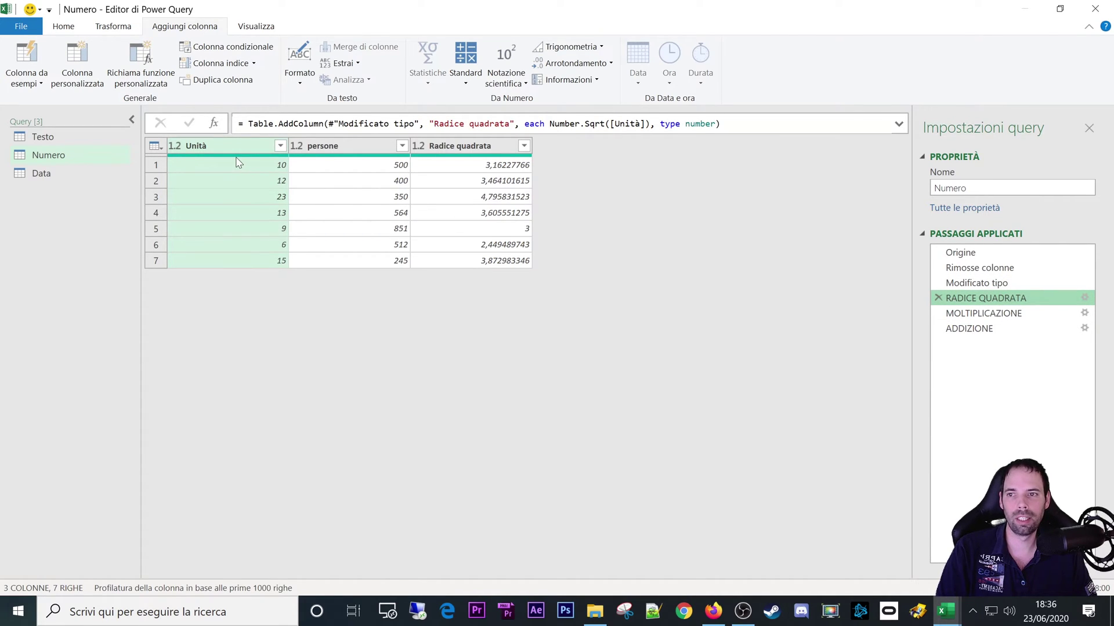
pyautogui.click(496, 168)
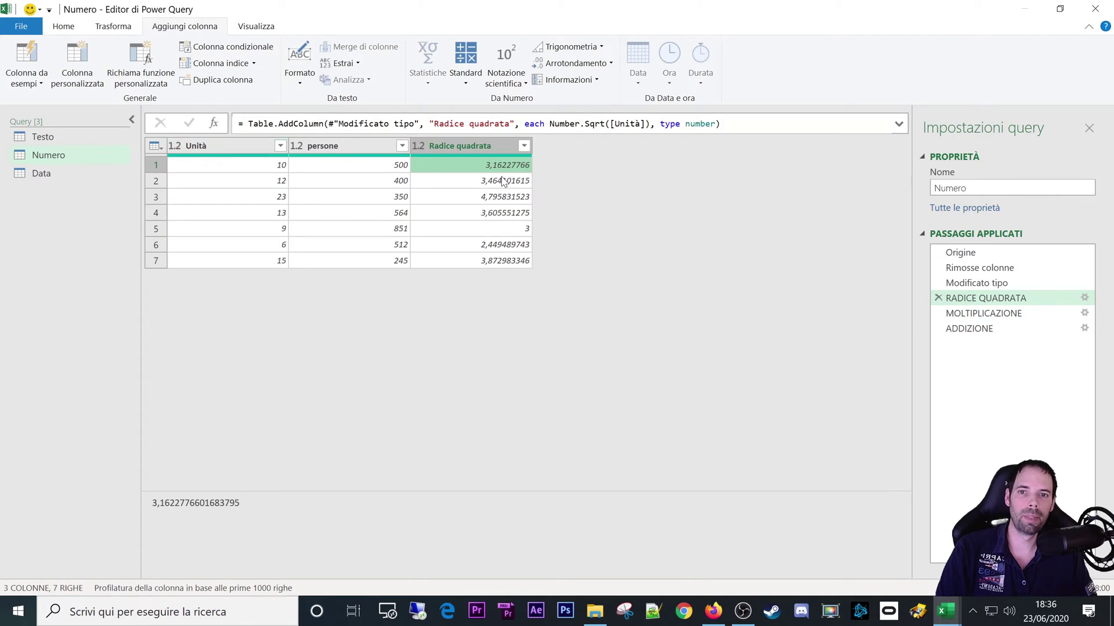
pyautogui.click(26, 81)
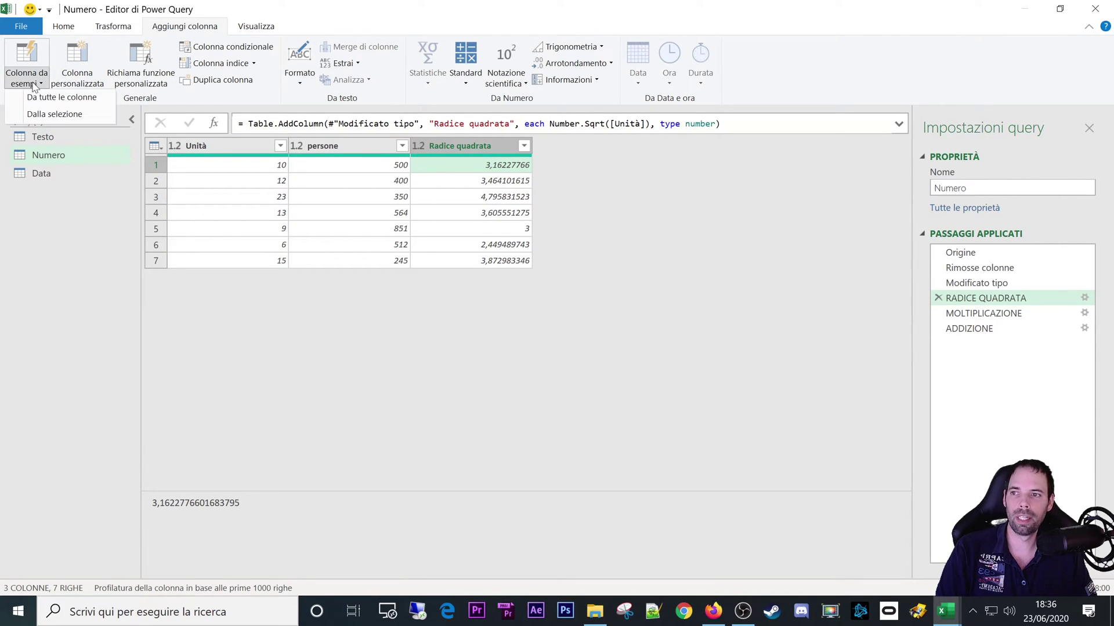
pyautogui.press('Escape')
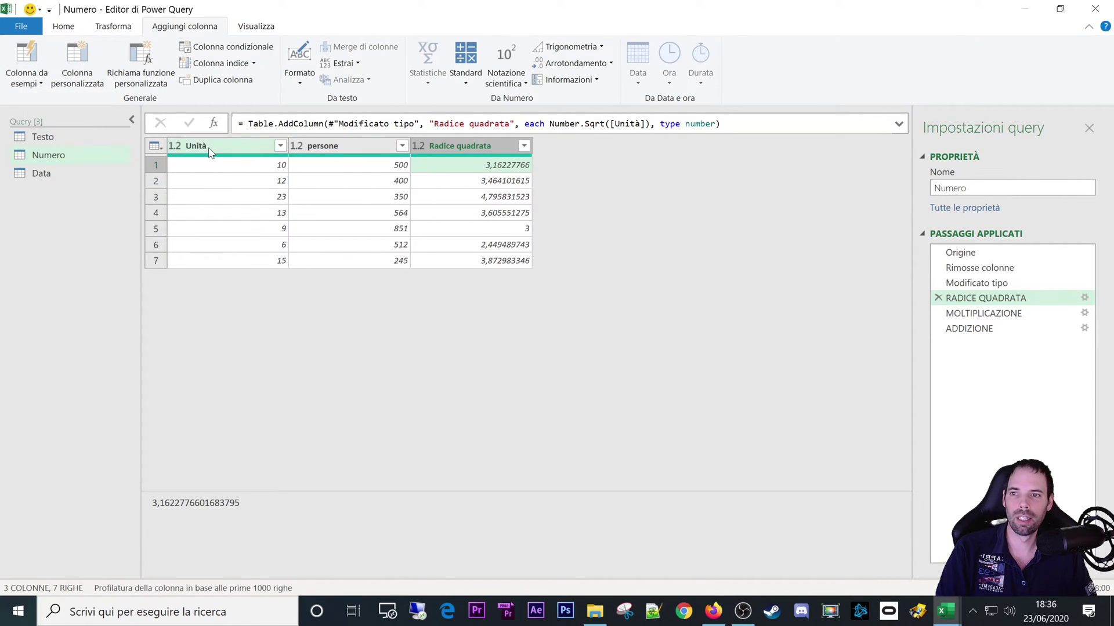
pyautogui.click(208, 146)
pyautogui.click(37, 84)
pyautogui.click(55, 114)
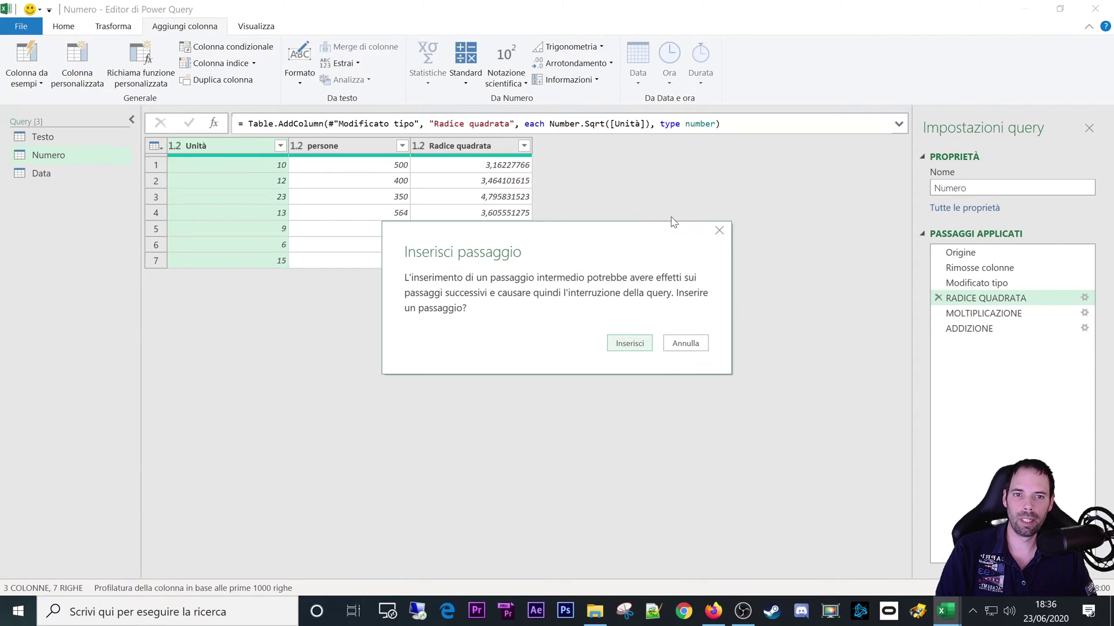
pyautogui.click(628, 344)
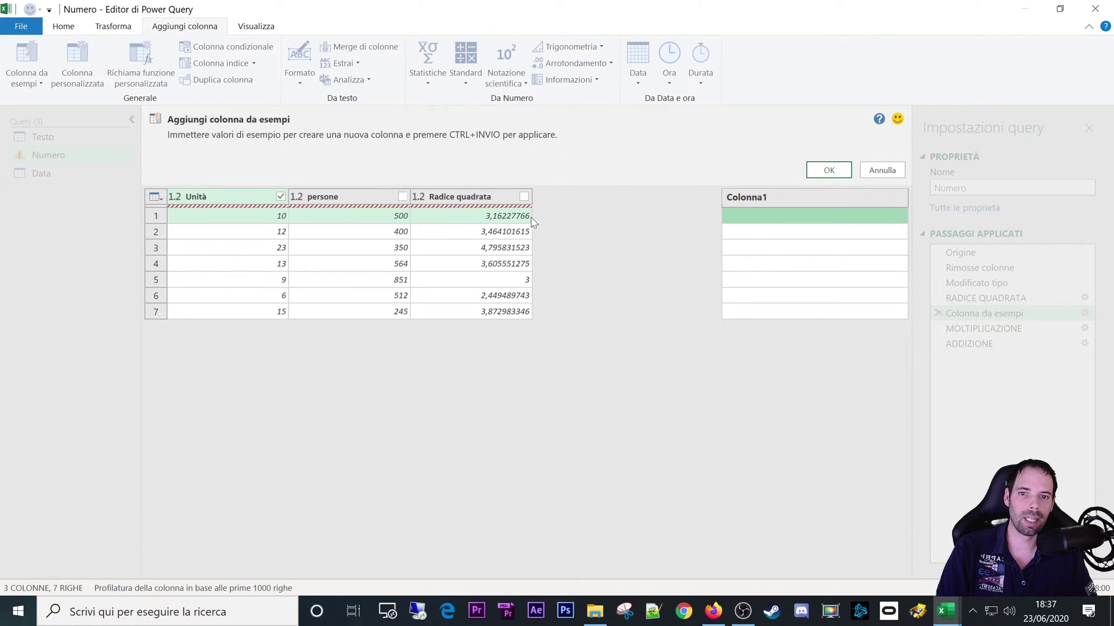
# Use the Number.Sqrt of Unità suggestion as the example, review it, then cancel the column.
pyautogui.click(754, 221)
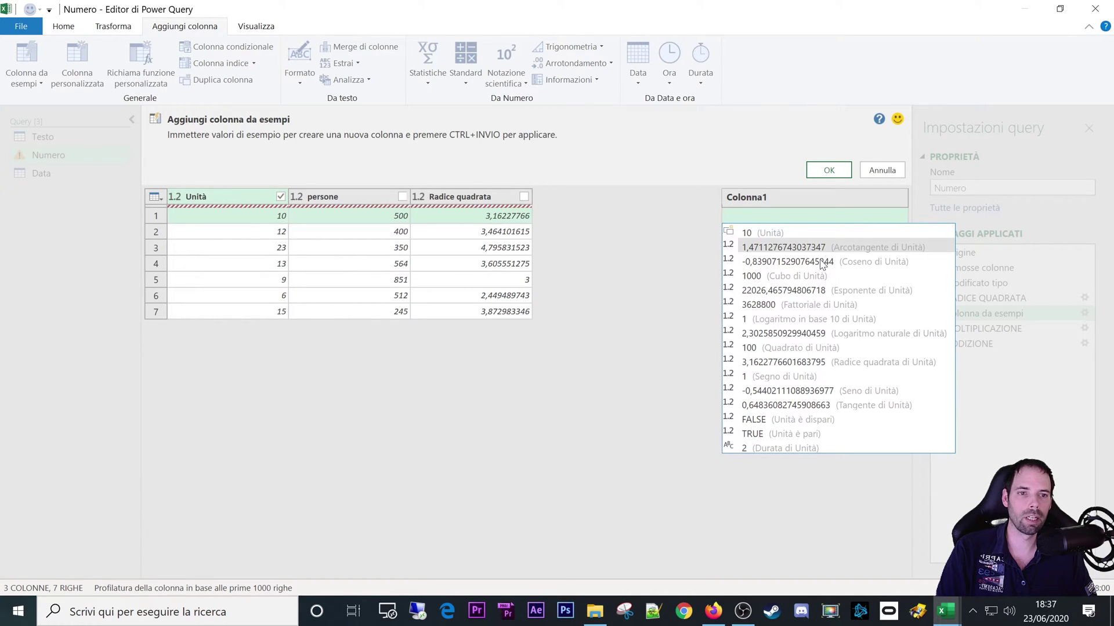
pyautogui.click(868, 364)
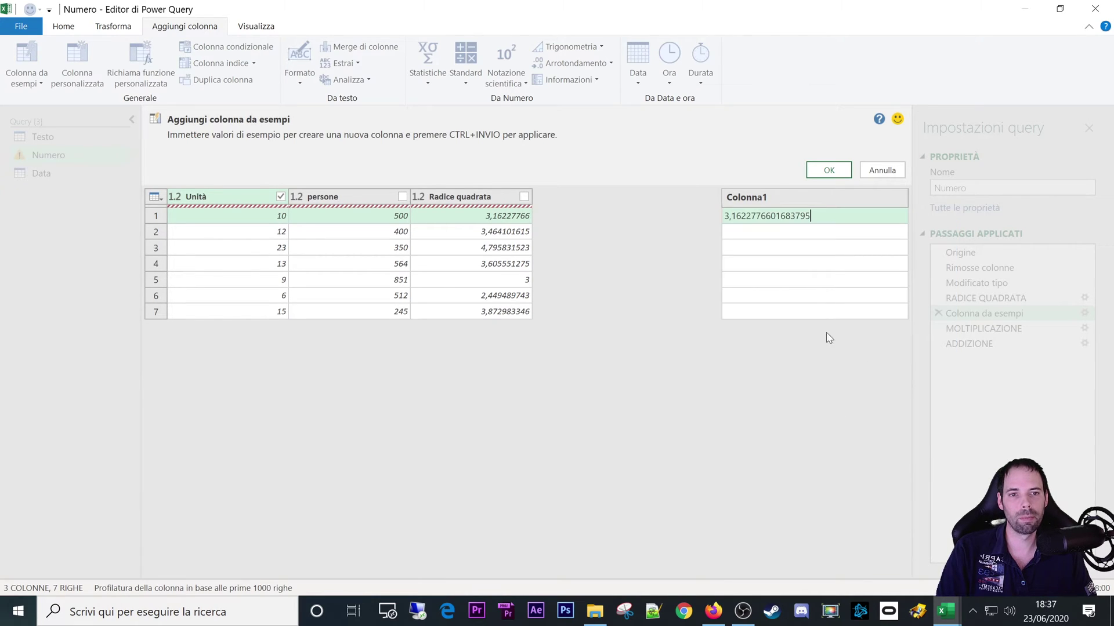
pyautogui.click(814, 263)
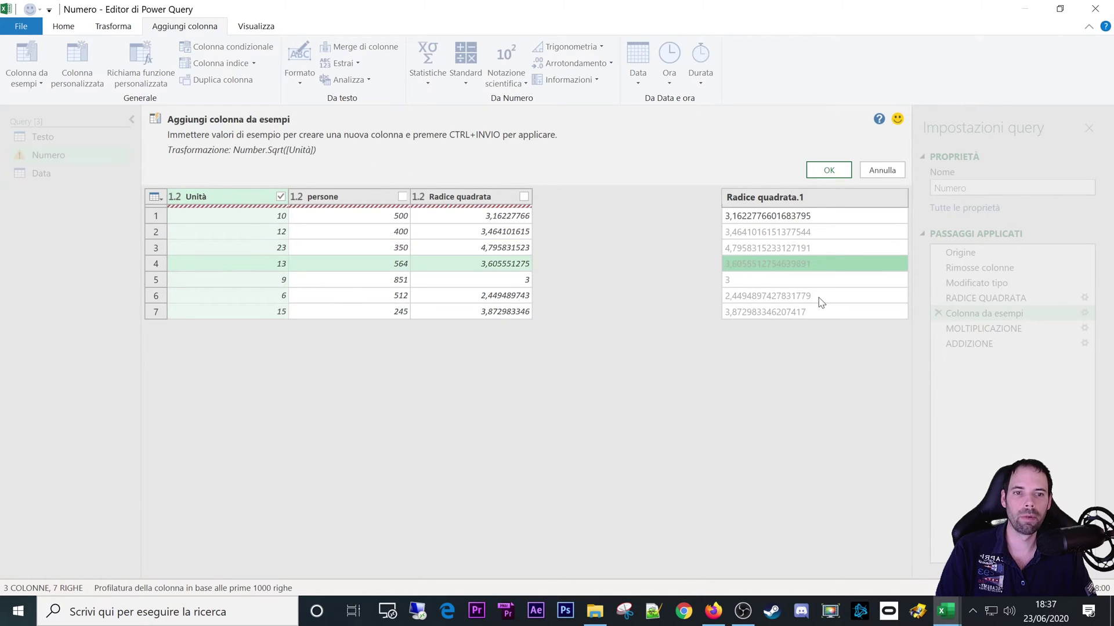
pyautogui.click(873, 169)
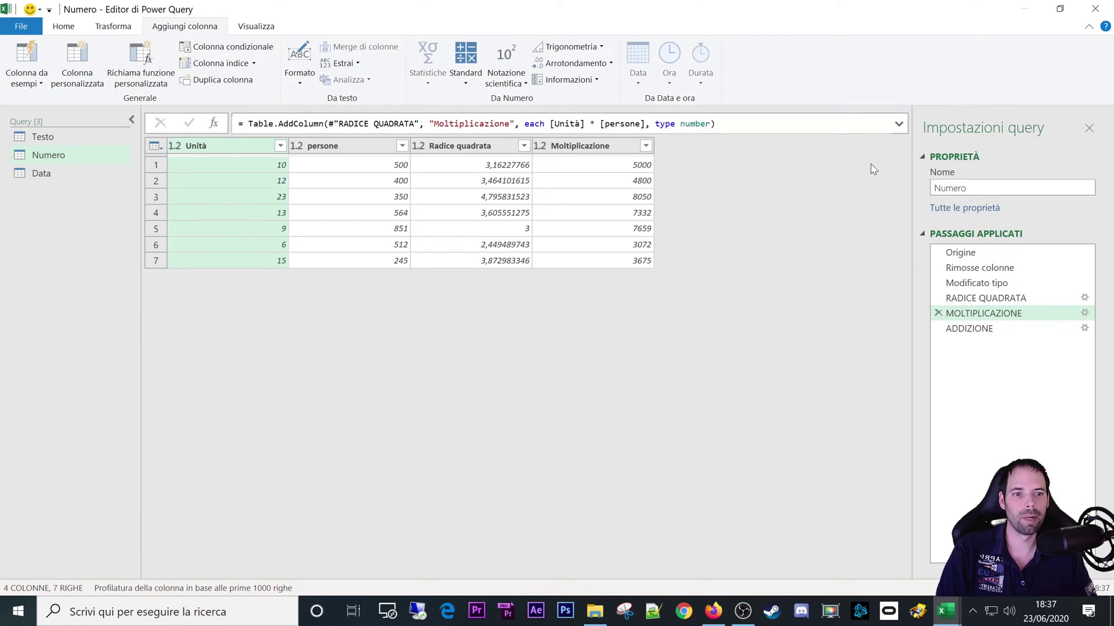
# Inspect the ADDIZIONE step's [Unità] + [persone] formula and its Unità, persone and Addizione columns.
pyautogui.click(980, 328)
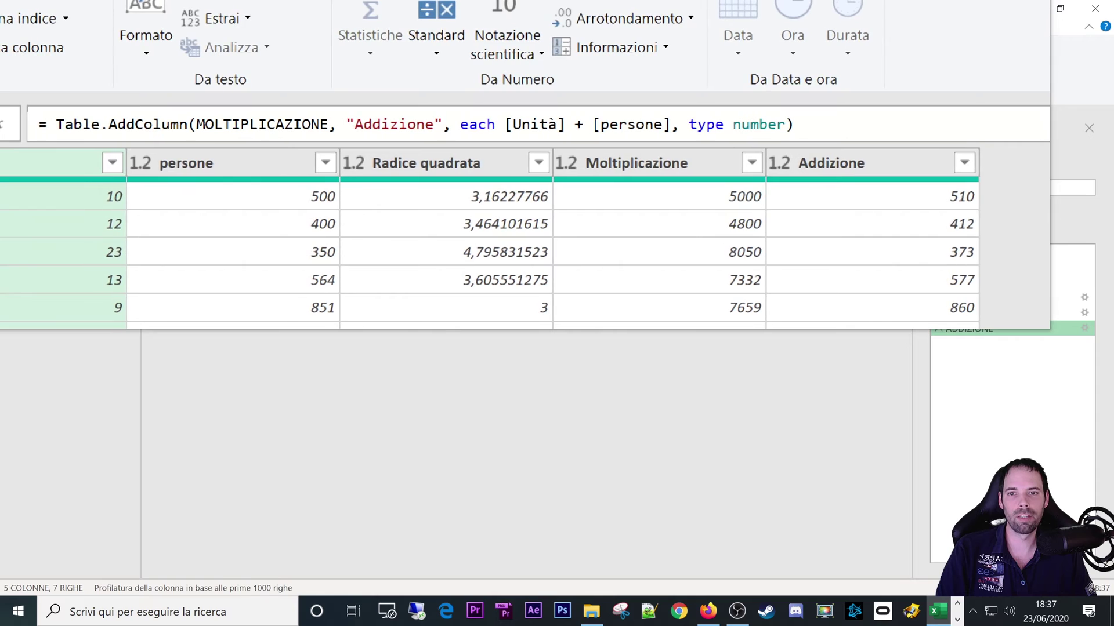
pyautogui.moveTo(503, 125); pyautogui.dragTo(667, 124)
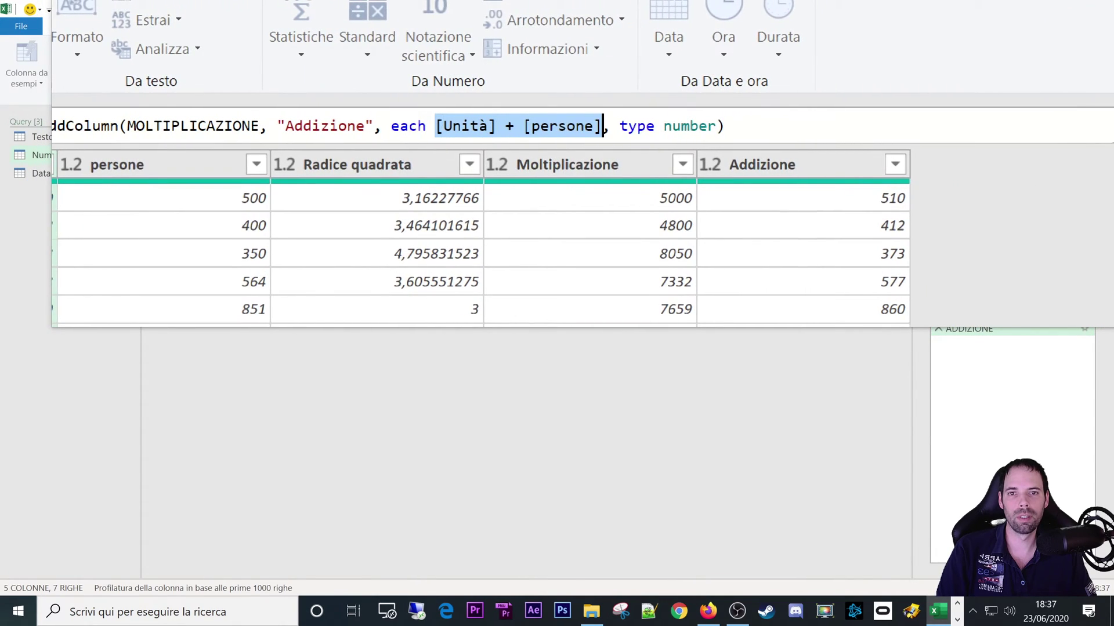
pyautogui.click(268, 158)
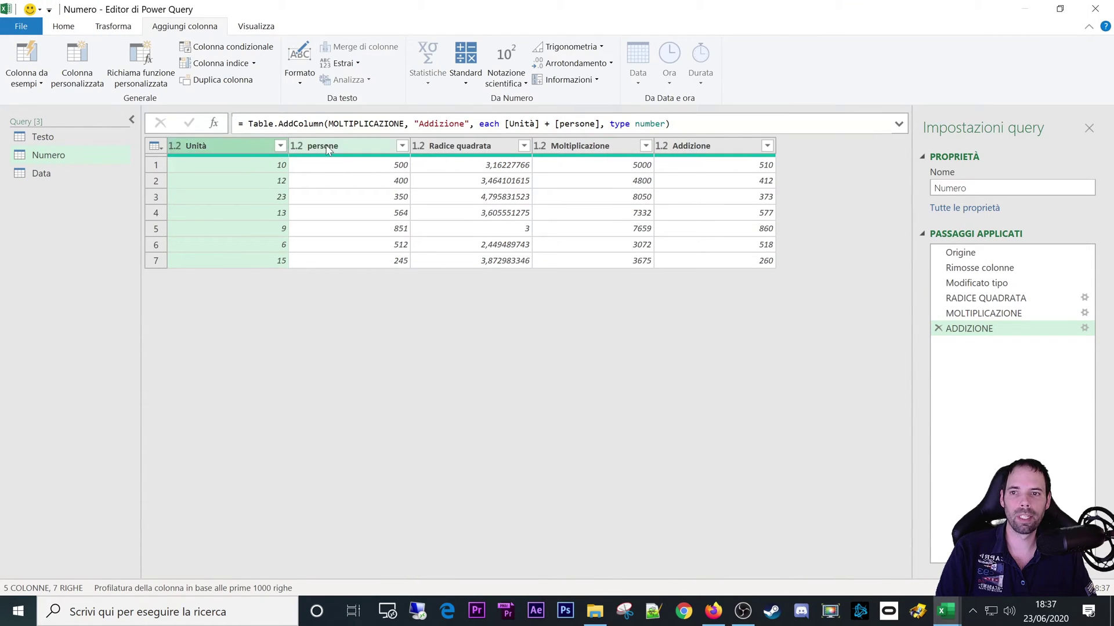
pyautogui.click(326, 147)
pyautogui.click(724, 153)
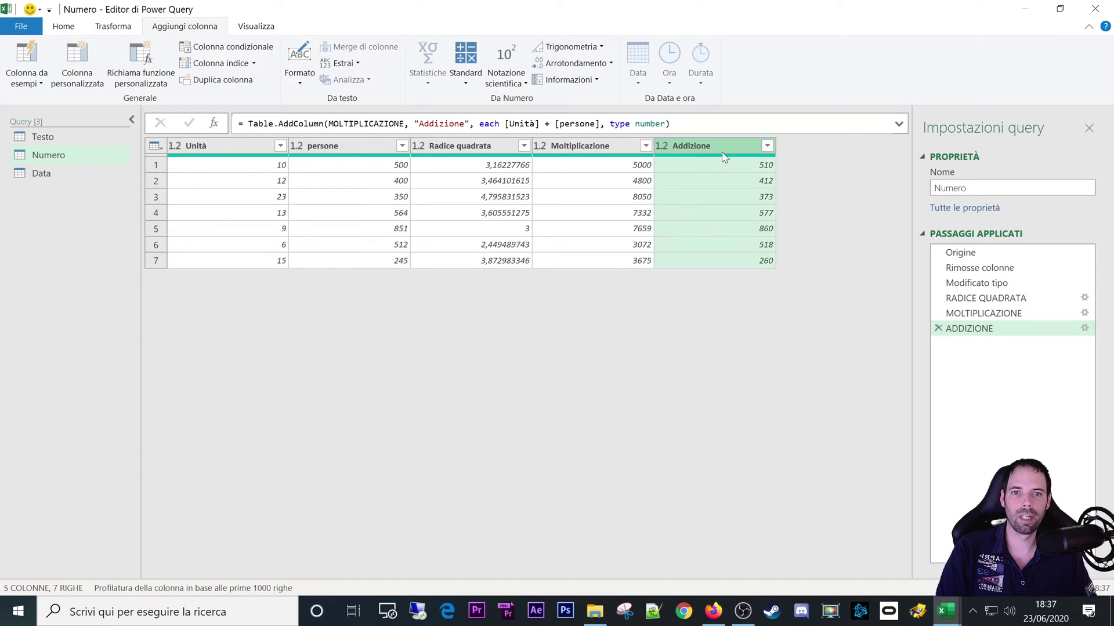
pyautogui.click(317, 166)
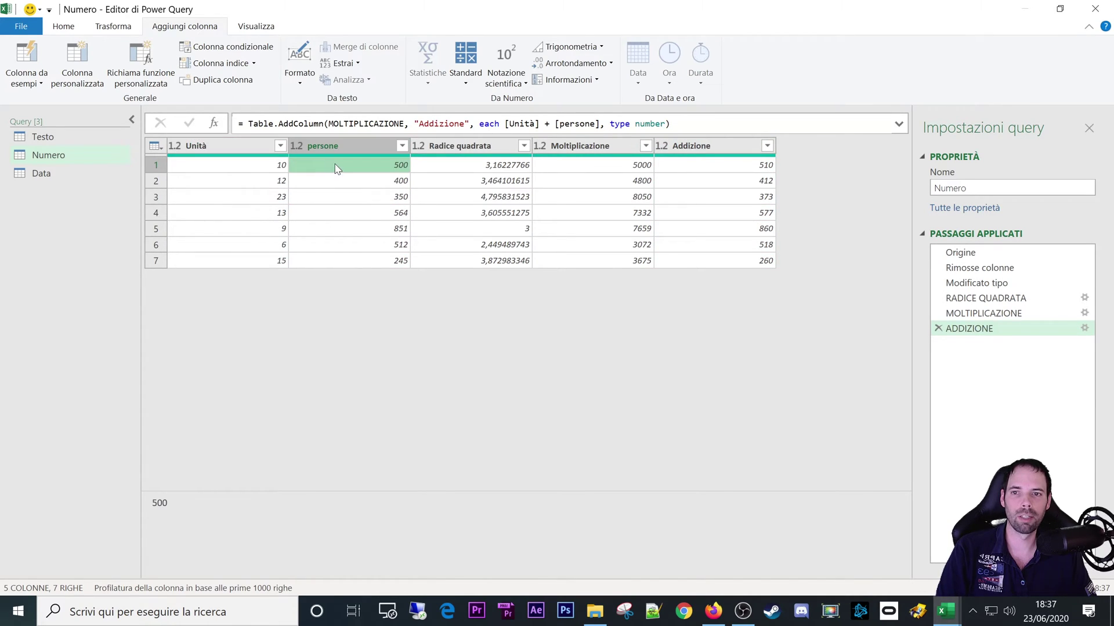
pyautogui.click(684, 149)
# Start a column from examples using Unità and persone as source columns.
pyautogui.click(26, 78)
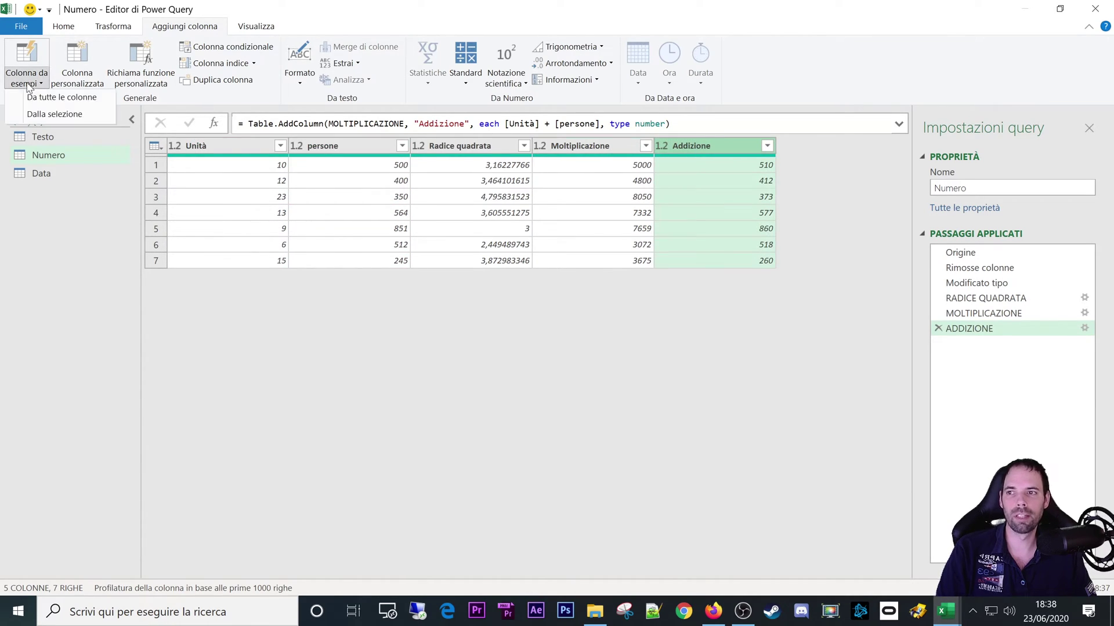
pyautogui.click(44, 114)
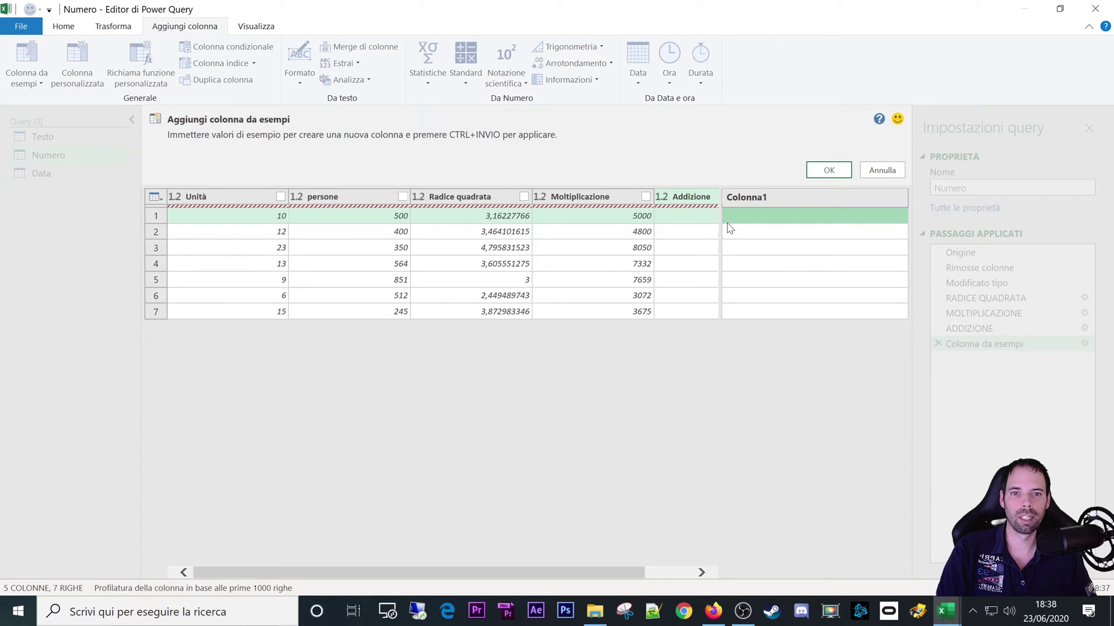
pyautogui.click(281, 197)
pyautogui.click(402, 197)
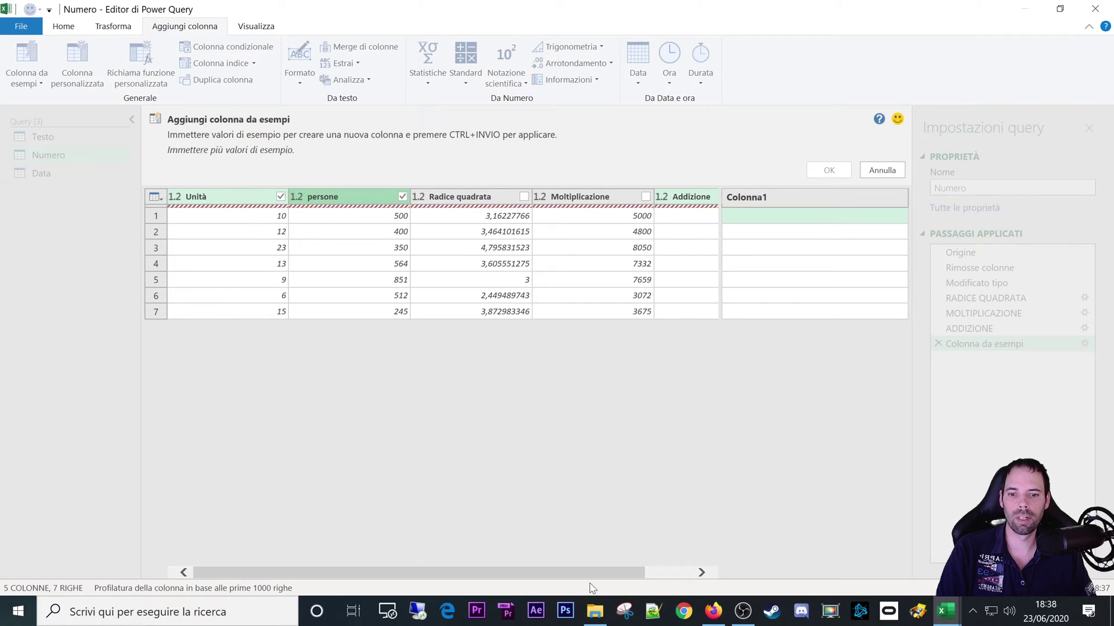
pyautogui.moveTo(586, 573); pyautogui.dragTo(719, 574)
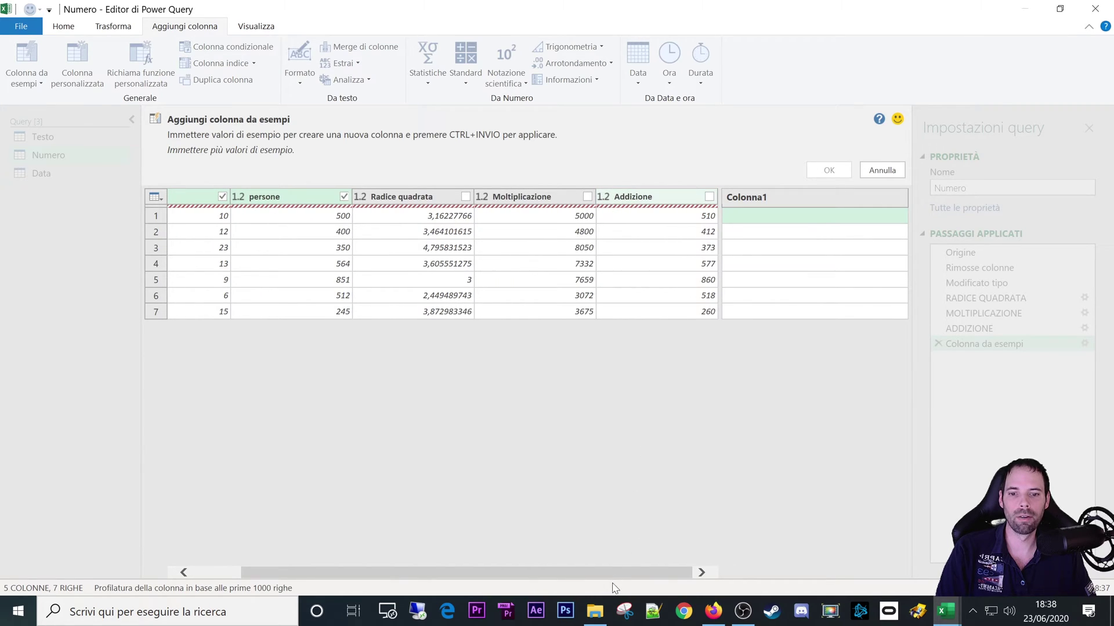
pyautogui.moveTo(615, 573); pyautogui.dragTo(567, 573)
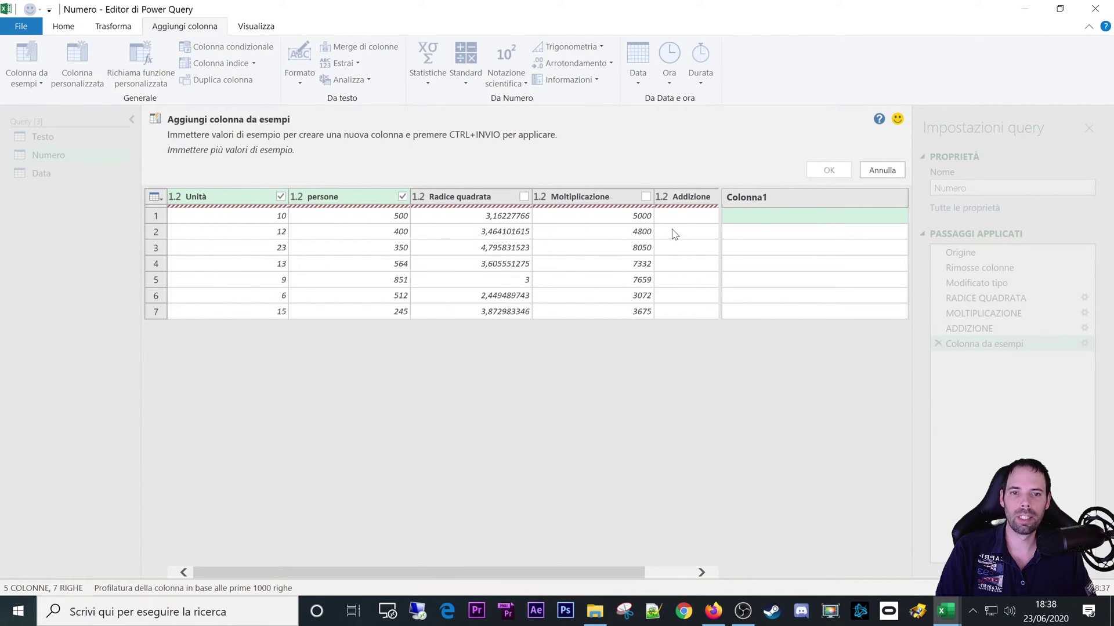
# Enter 510 and 412 as the first two example values.
pyautogui.click(753, 221)
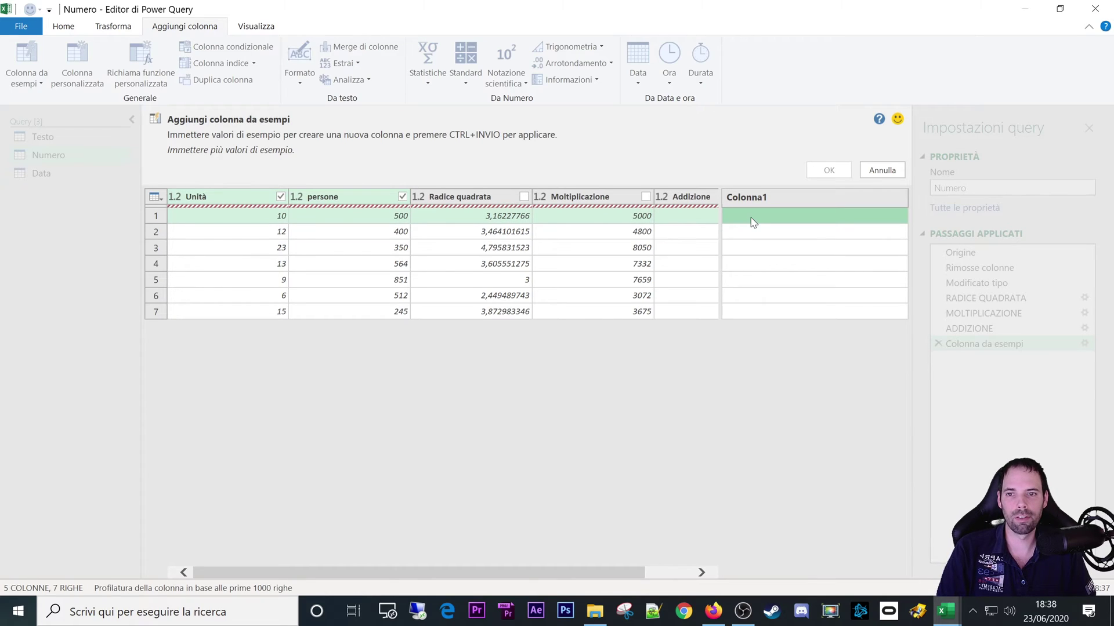
pyautogui.write('510')
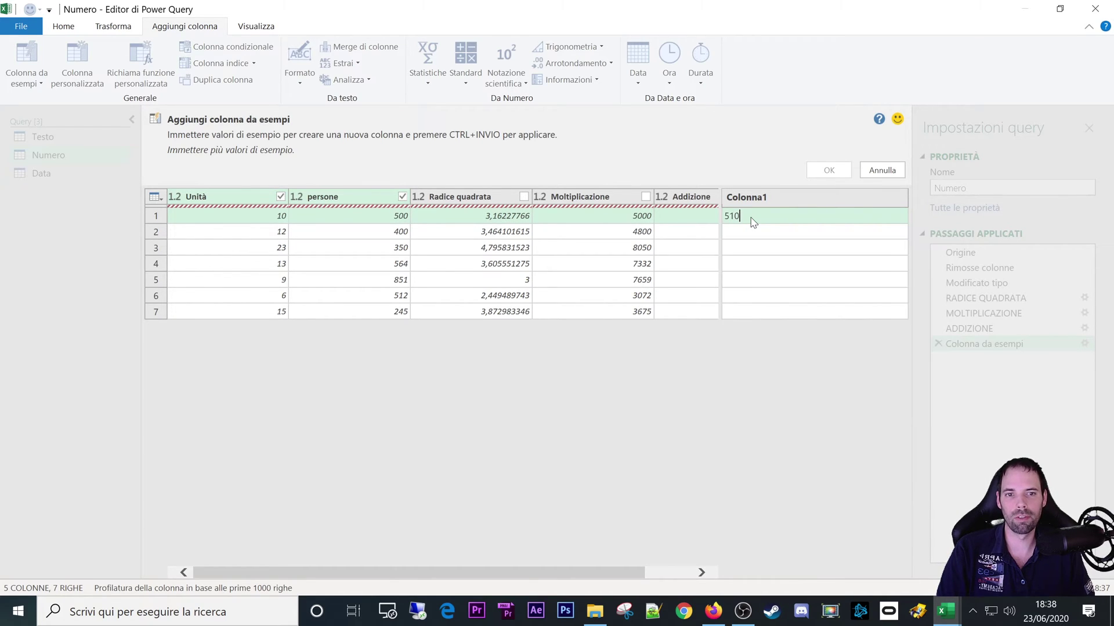
pyautogui.press('Return')
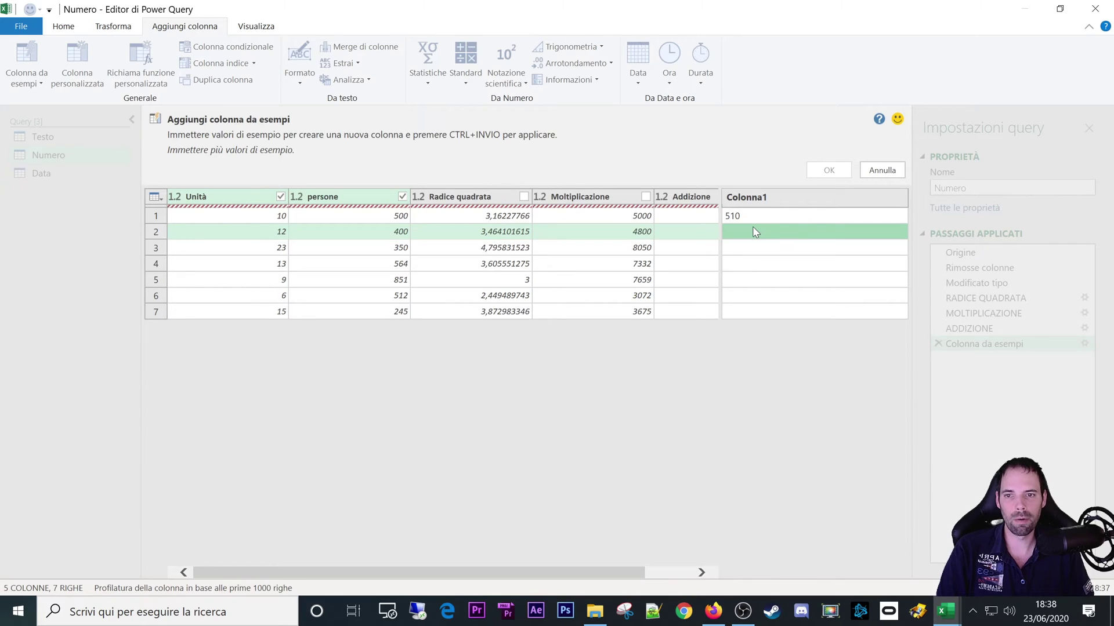
pyautogui.write('412')
pyautogui.press('Return')
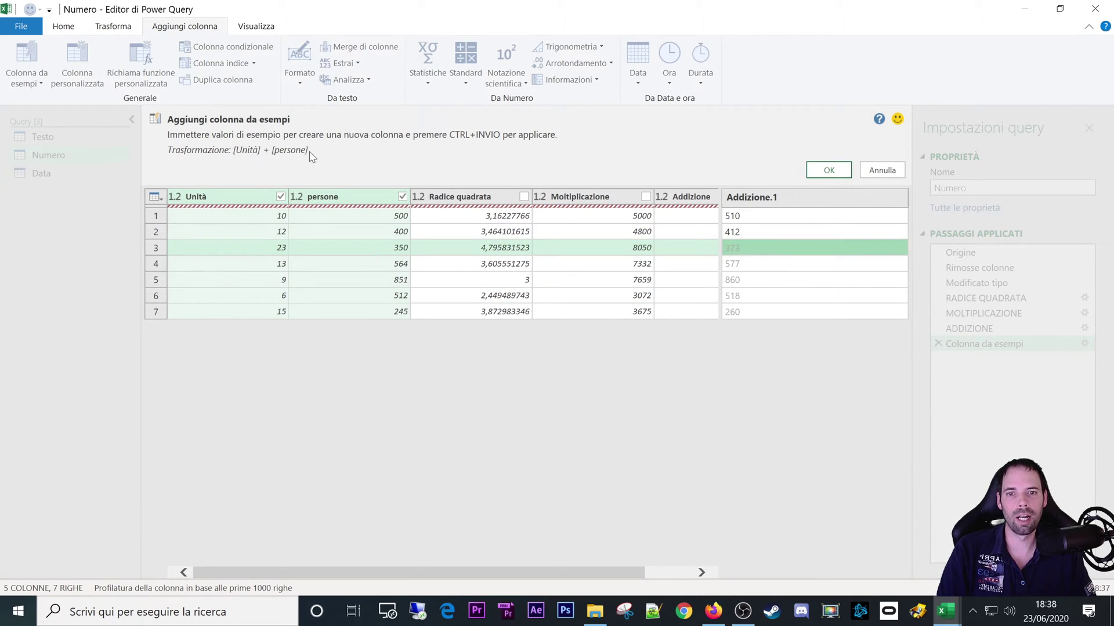
# Clear both example values and cancel the column from examples.
pyautogui.click(748, 232)
pyautogui.press('Delete')
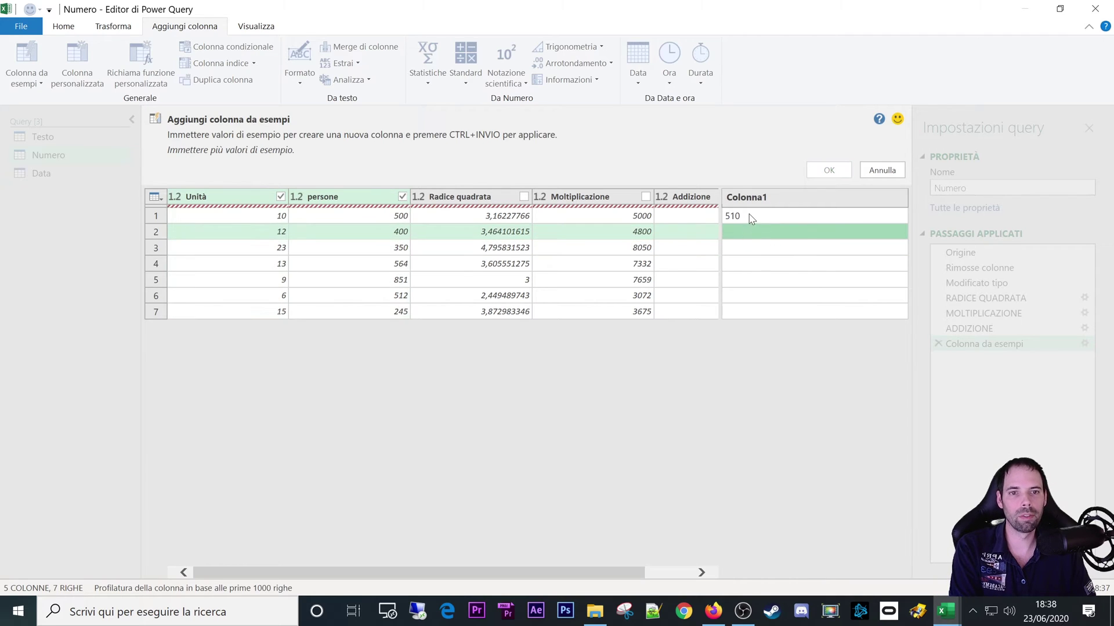
pyautogui.click(752, 217)
pyautogui.press('BackSpace')
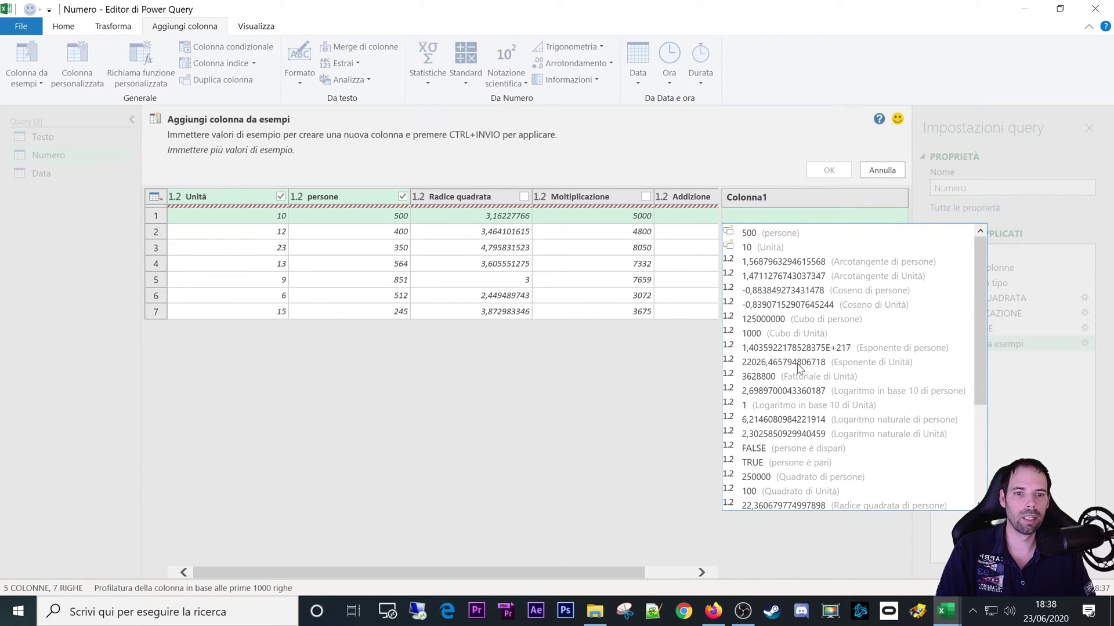
pyautogui.scroll(-4, 799, 367)
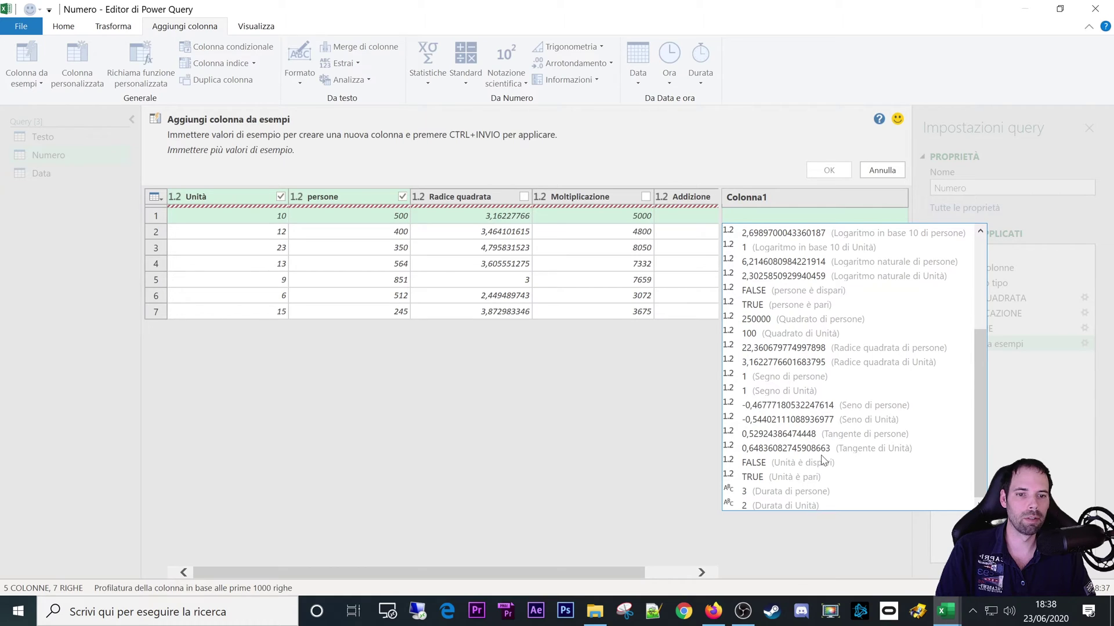
pyautogui.scroll(4, 846, 432)
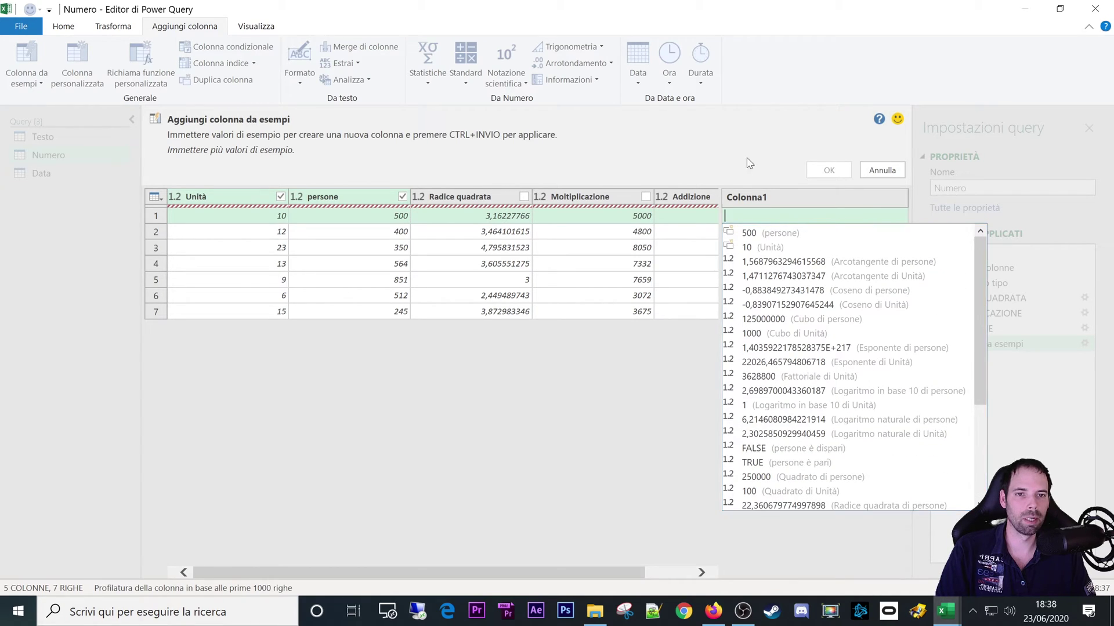
pyautogui.press('Escape')
pyautogui.click(867, 171)
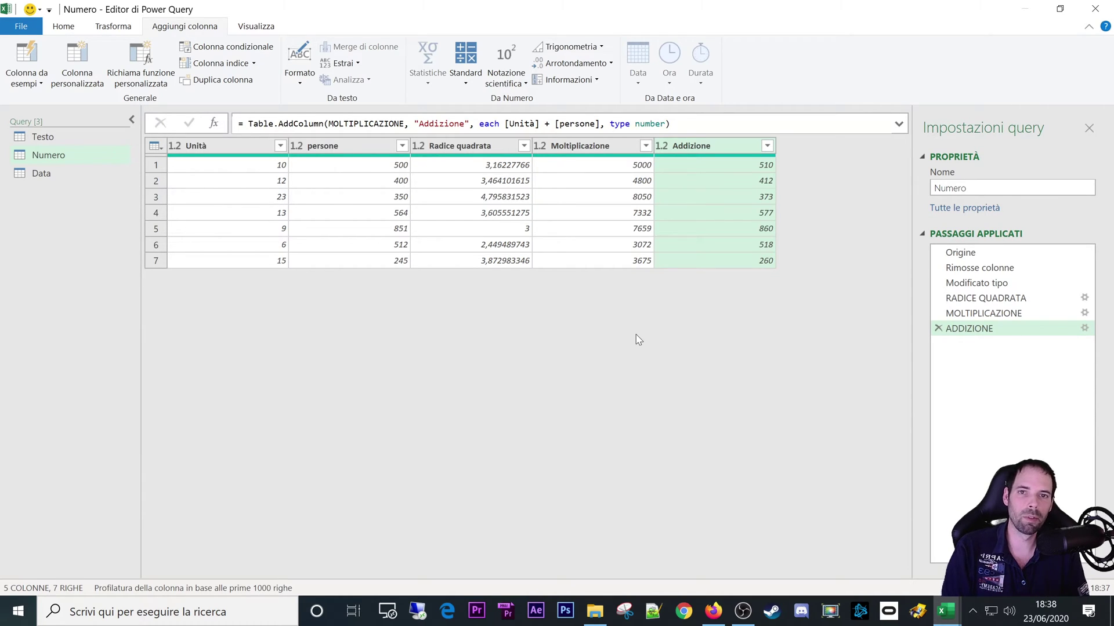
pyautogui.click(77, 69)
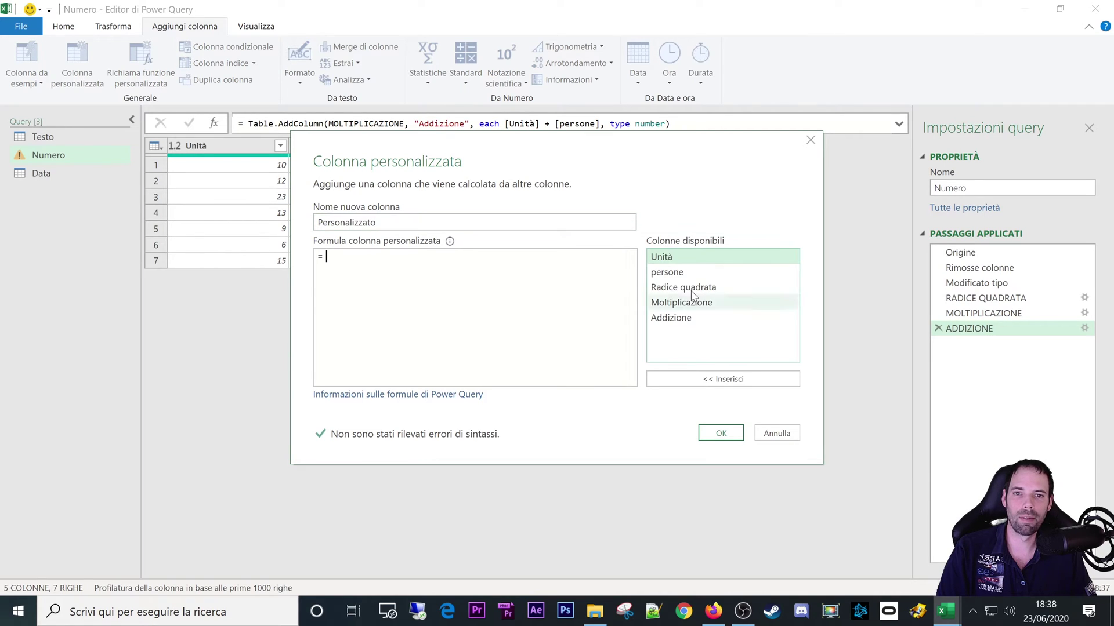
pyautogui.doubleClick(667, 272)
pyautogui.write('+')
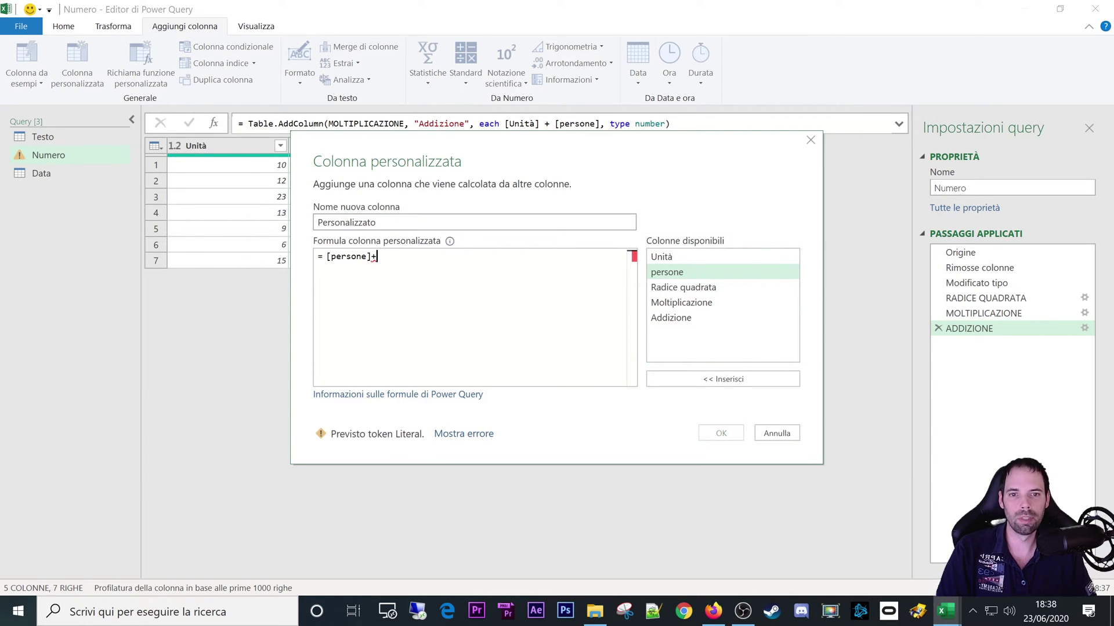
pyautogui.doubleClick(659, 259)
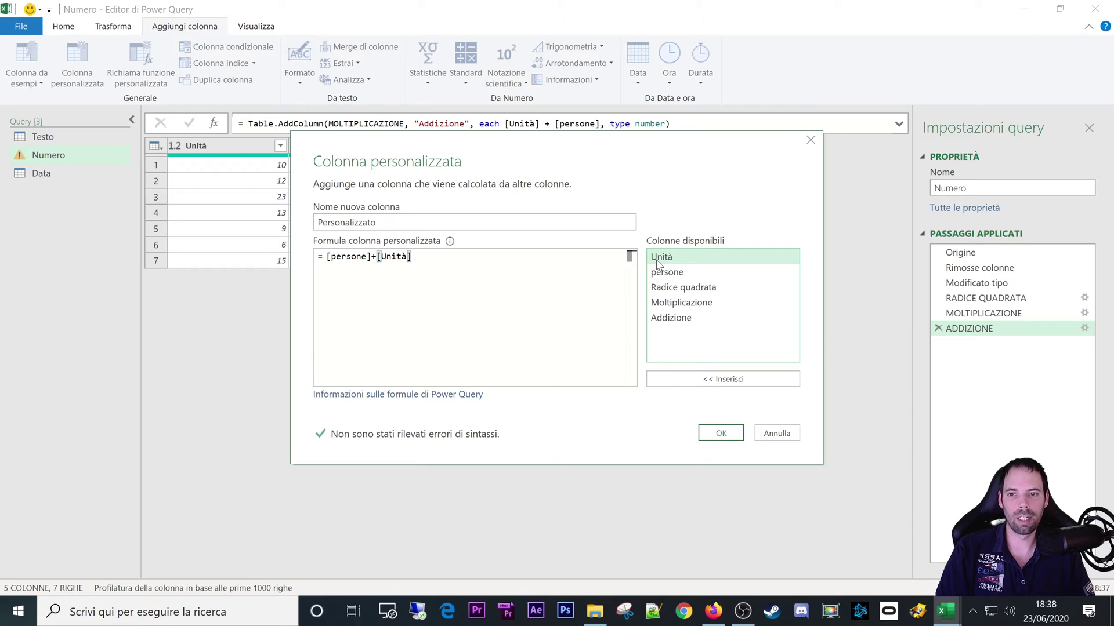
pyautogui.write('*(')
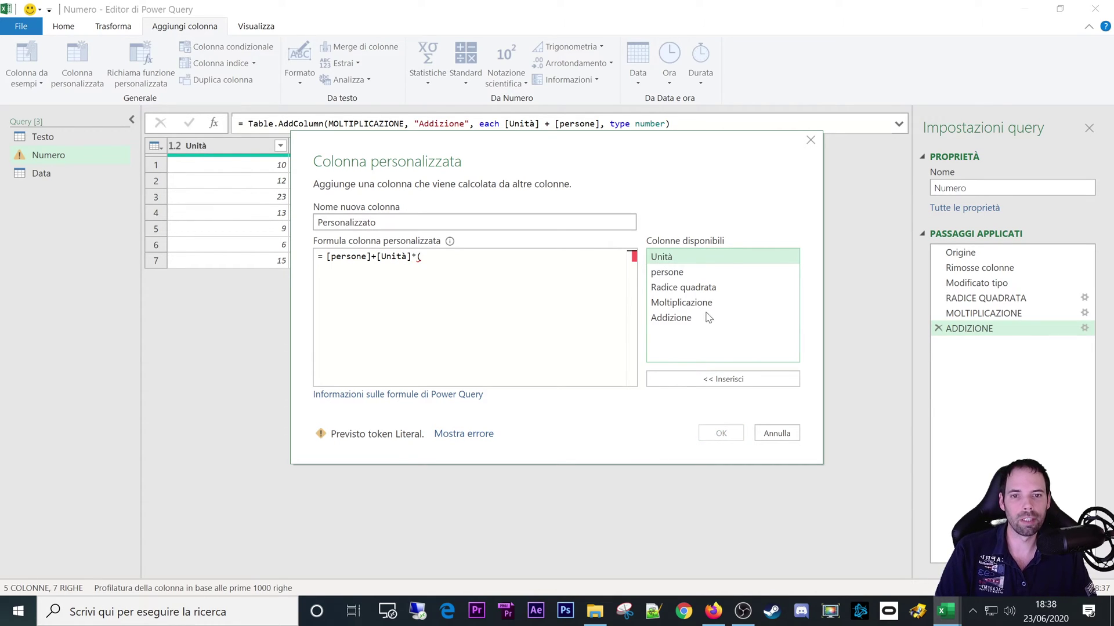
pyautogui.click(778, 433)
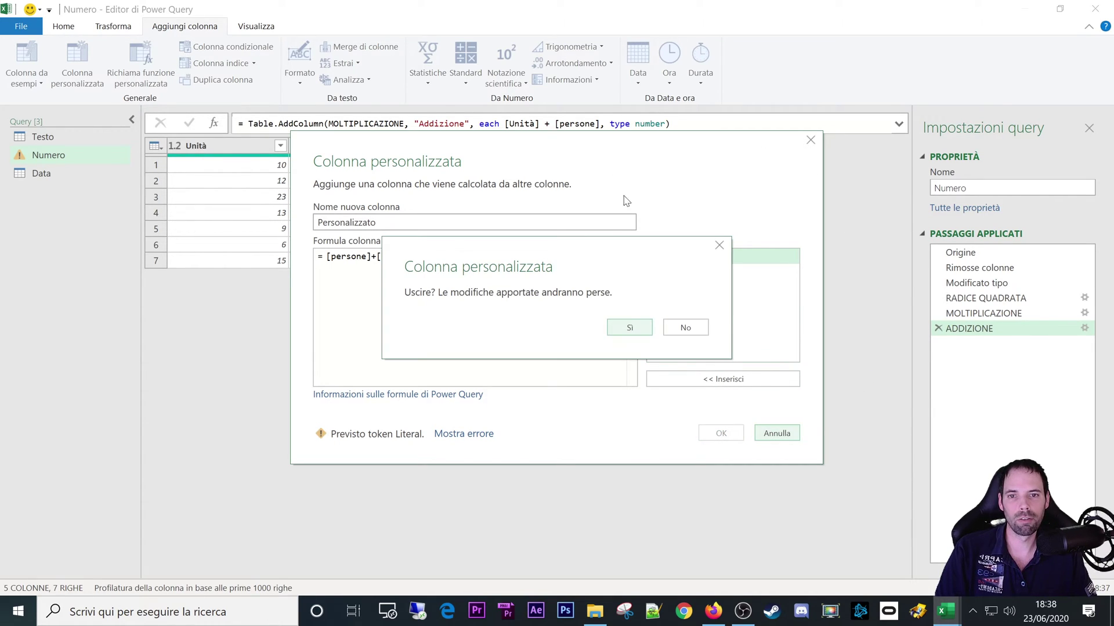
pyautogui.click(640, 335)
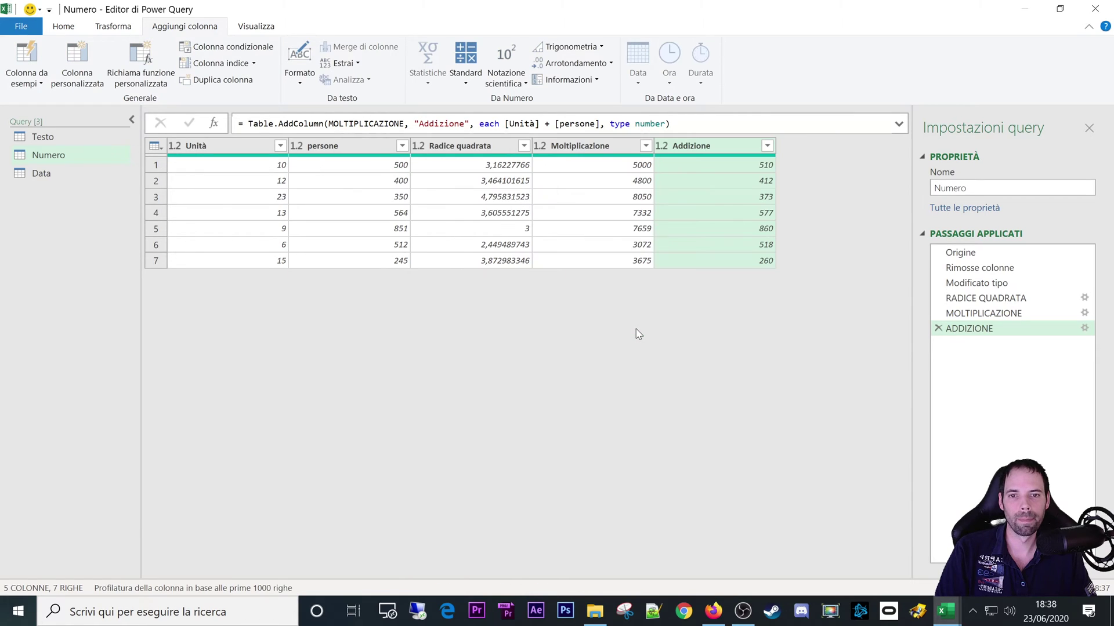
# In the Data query, browse the Ora and Data options and select the Data column.
pyautogui.click(108, 174)
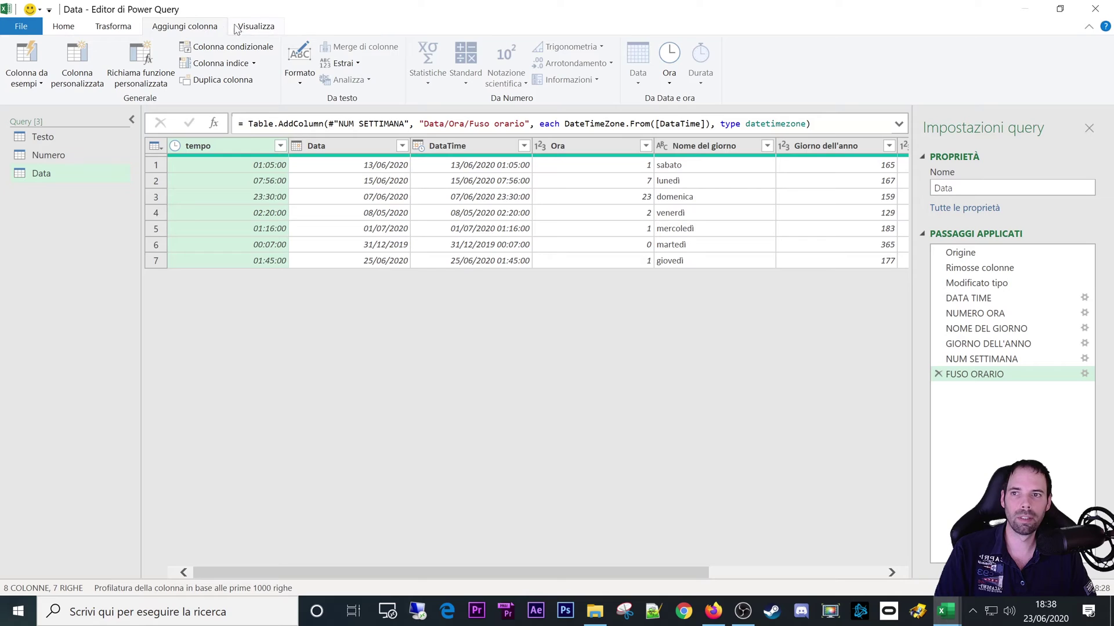
pyautogui.click(669, 78)
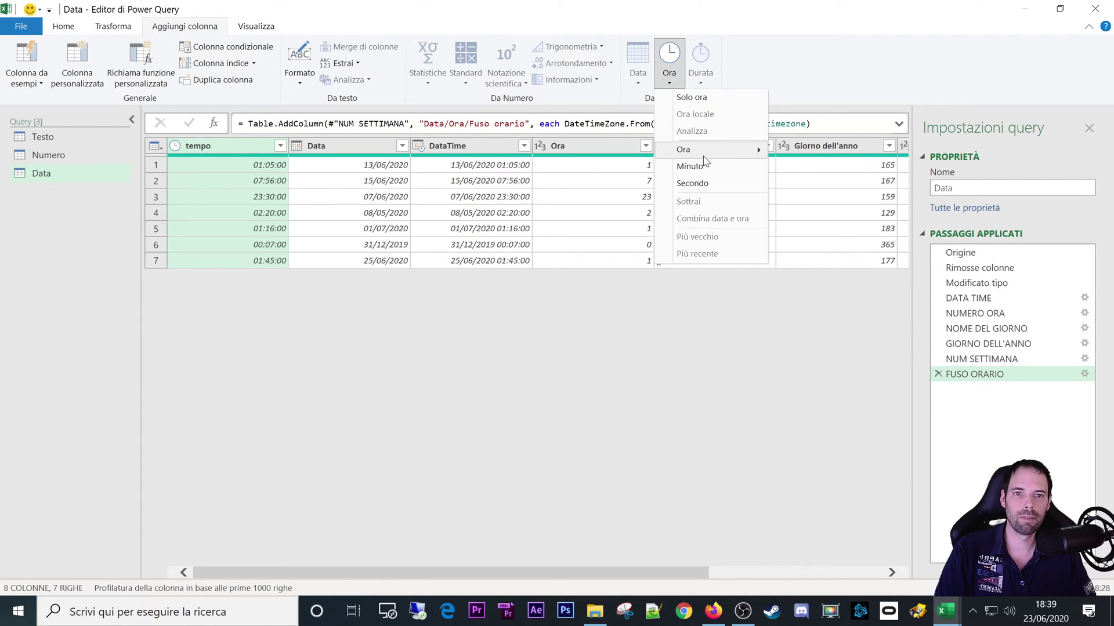
pyautogui.click(218, 145)
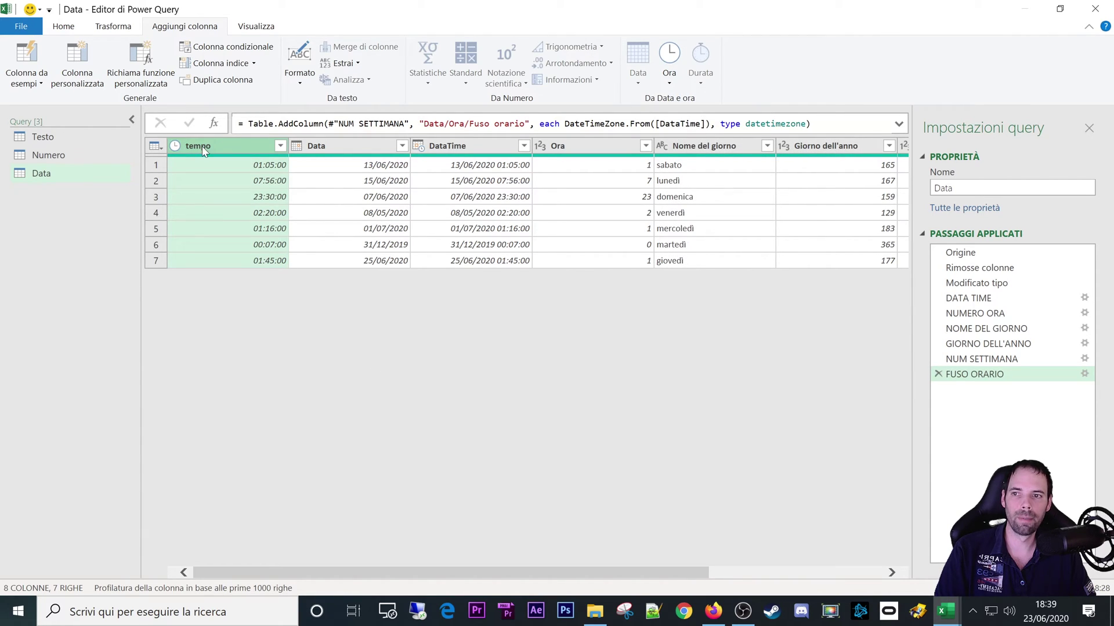
pyautogui.click(342, 165)
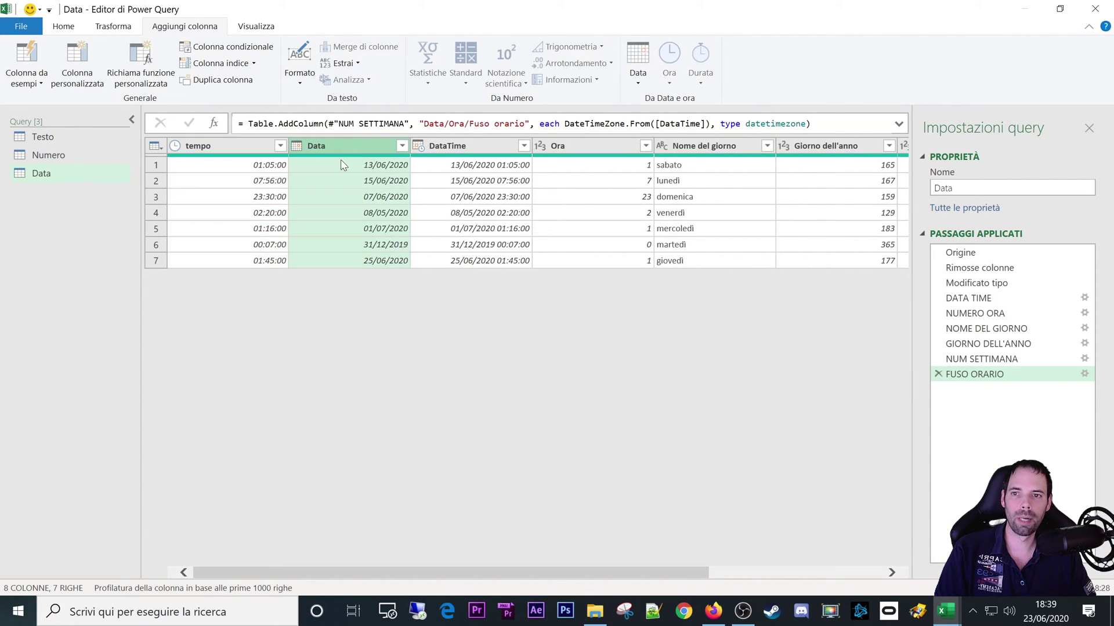
pyautogui.click(638, 83)
pyautogui.moveTo(687, 149)
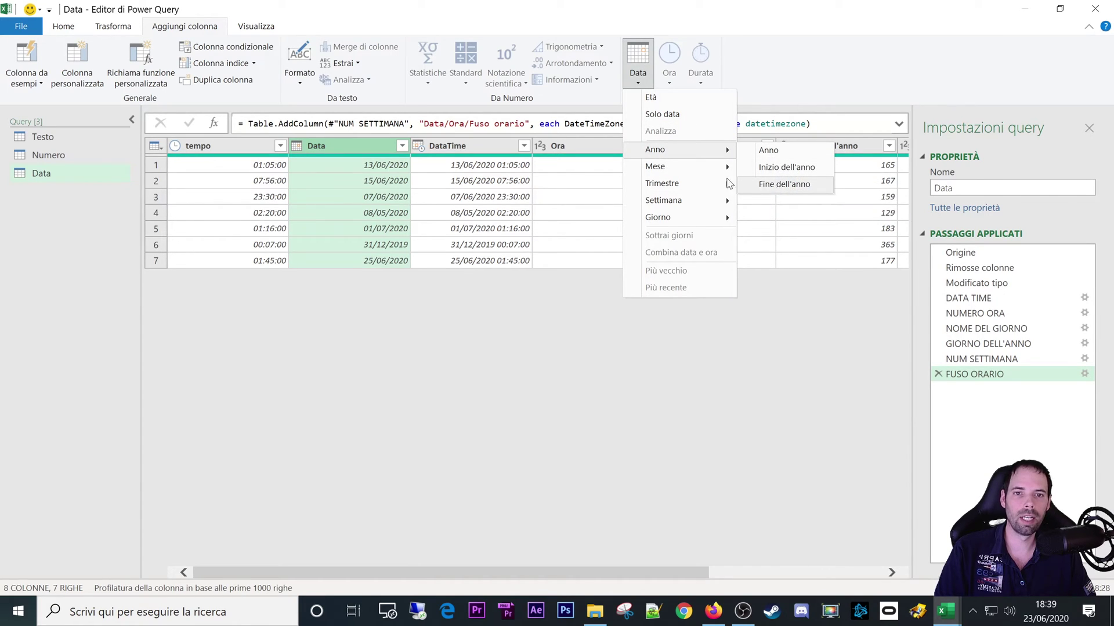
pyautogui.click(482, 367)
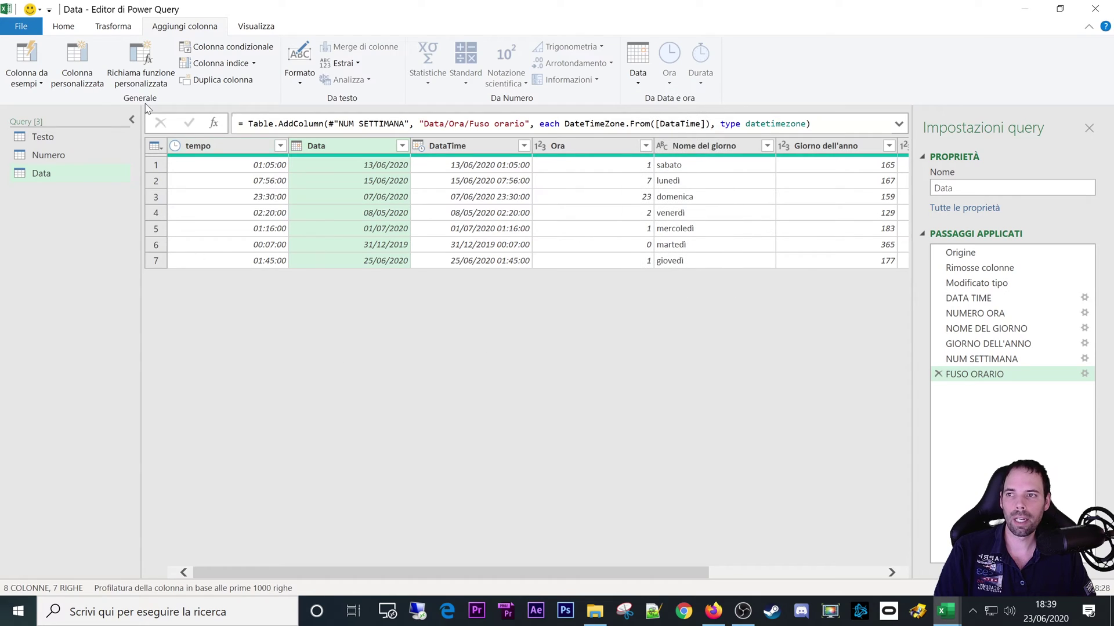
pyautogui.click(26, 78)
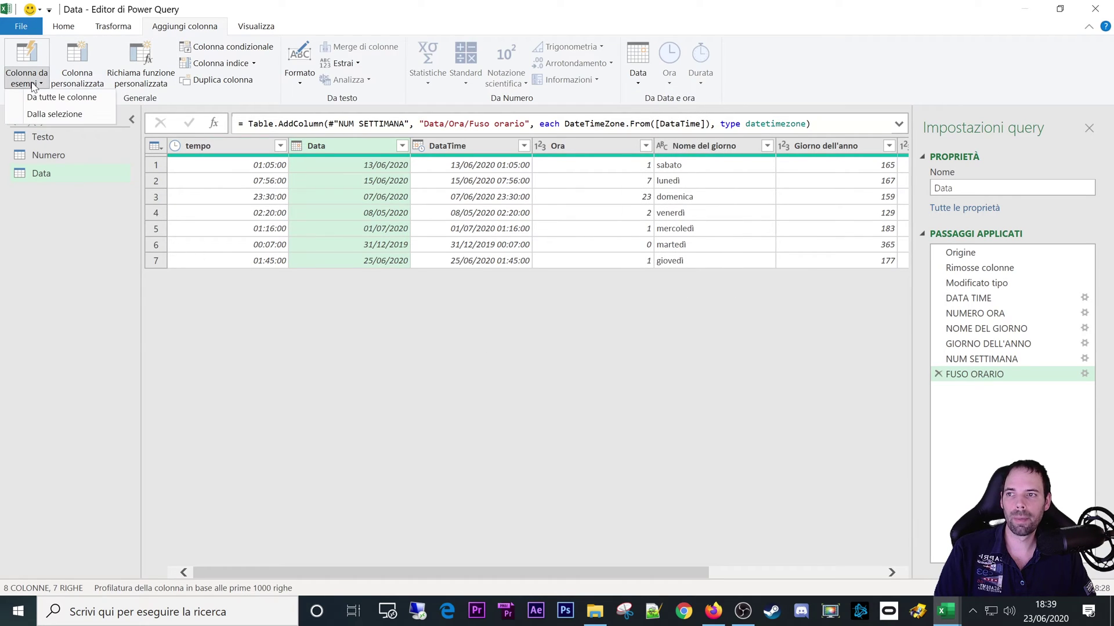
# Start a column from the Data selection, try 'sabato' as the weekday example, then delete it.
pyautogui.click(42, 114)
pyautogui.click(766, 219)
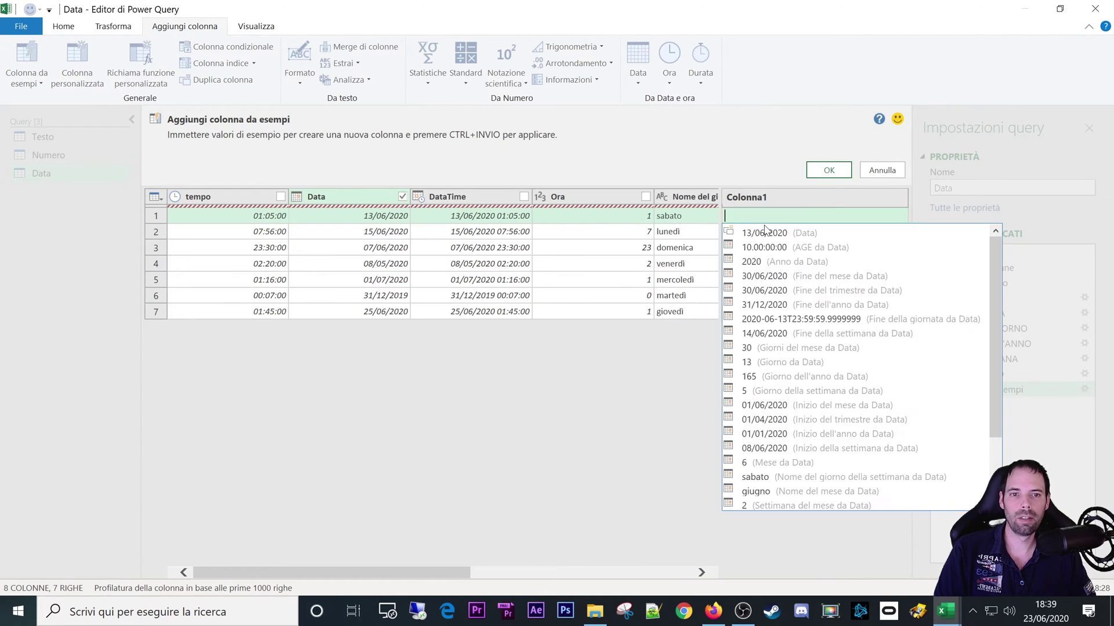
pyautogui.scroll(-2, 826, 375)
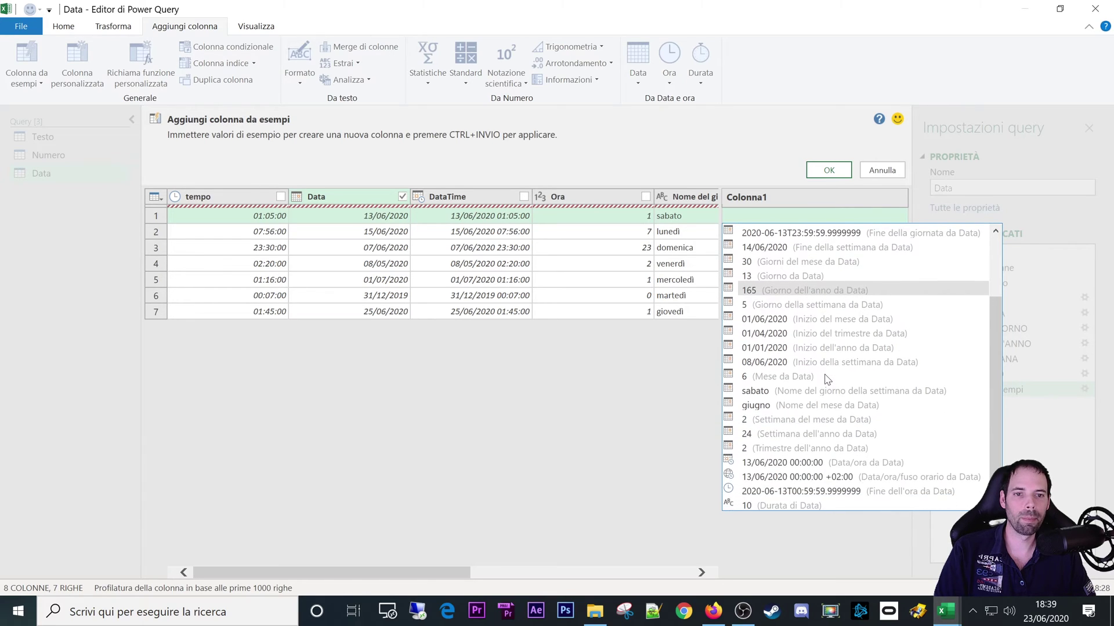
pyautogui.scroll(2, 823, 376)
pyautogui.scroll(-2, 815, 364)
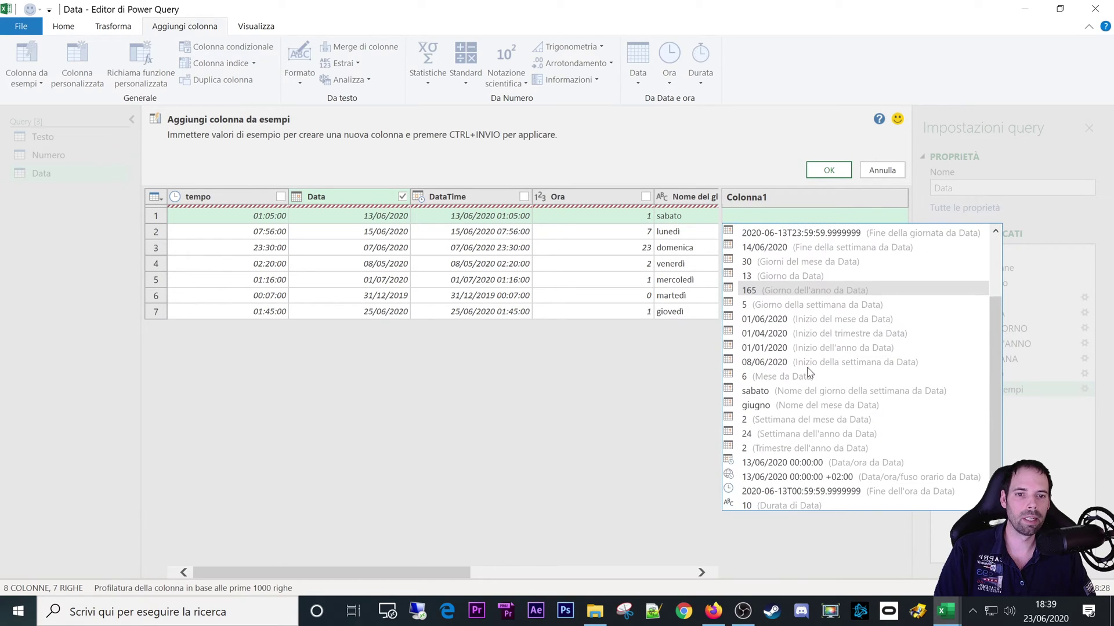
pyautogui.scroll(2, 815, 429)
pyautogui.scroll(-2, 800, 406)
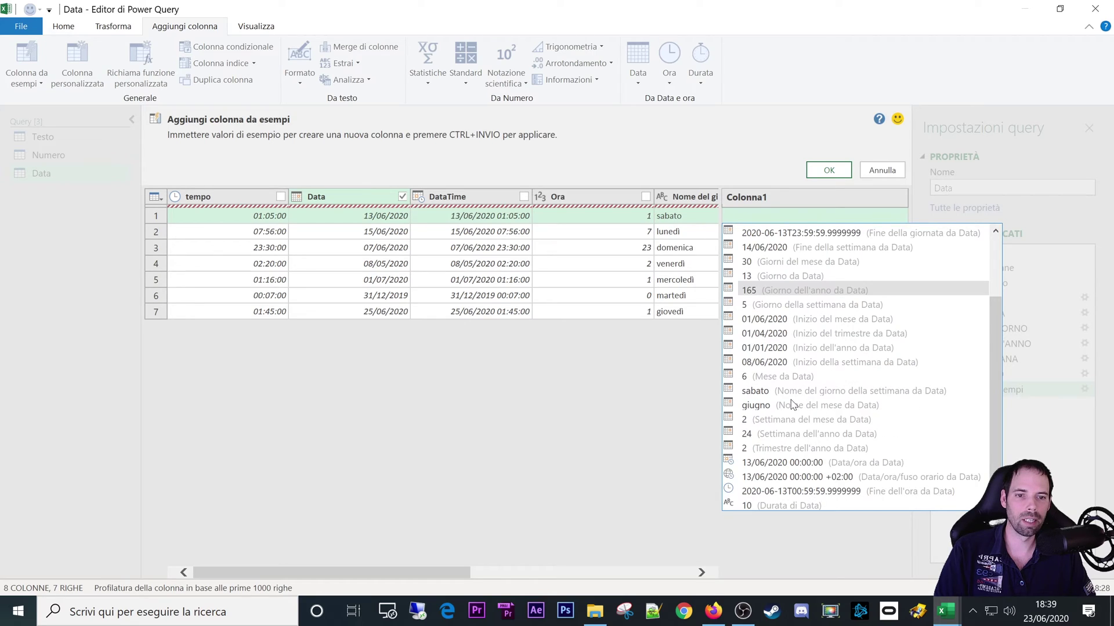
pyautogui.click(756, 391)
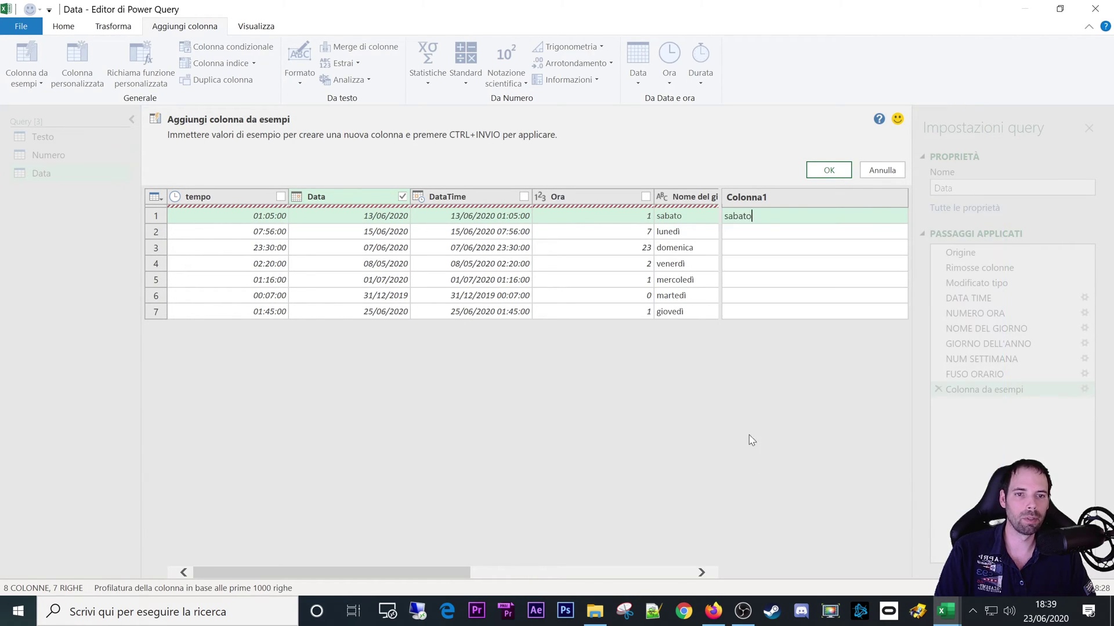
pyautogui.click(775, 248)
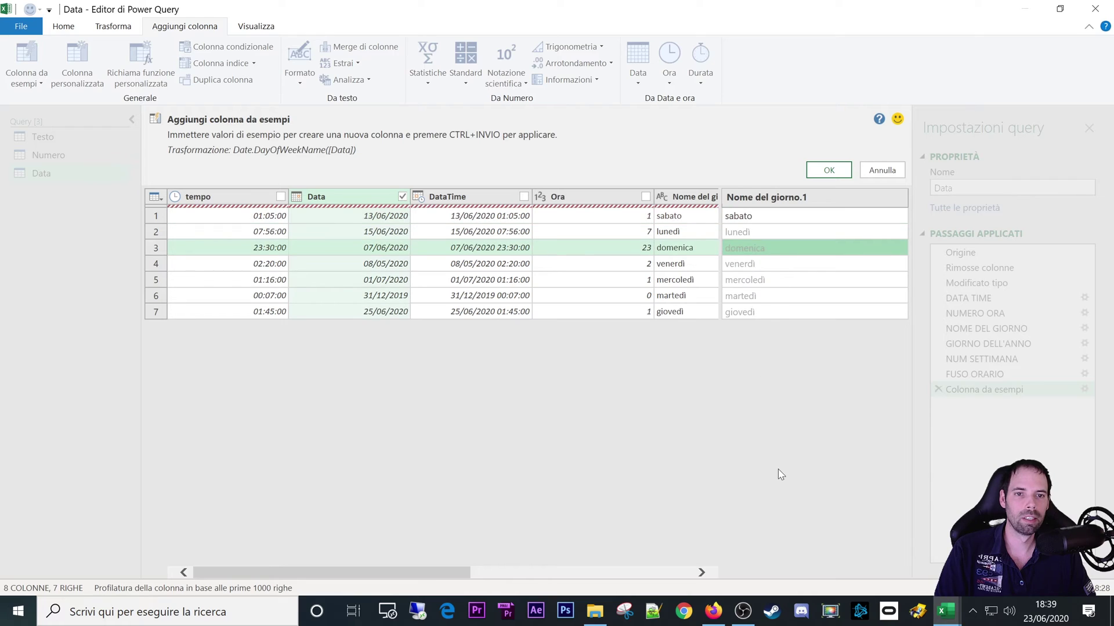
pyautogui.click(748, 217)
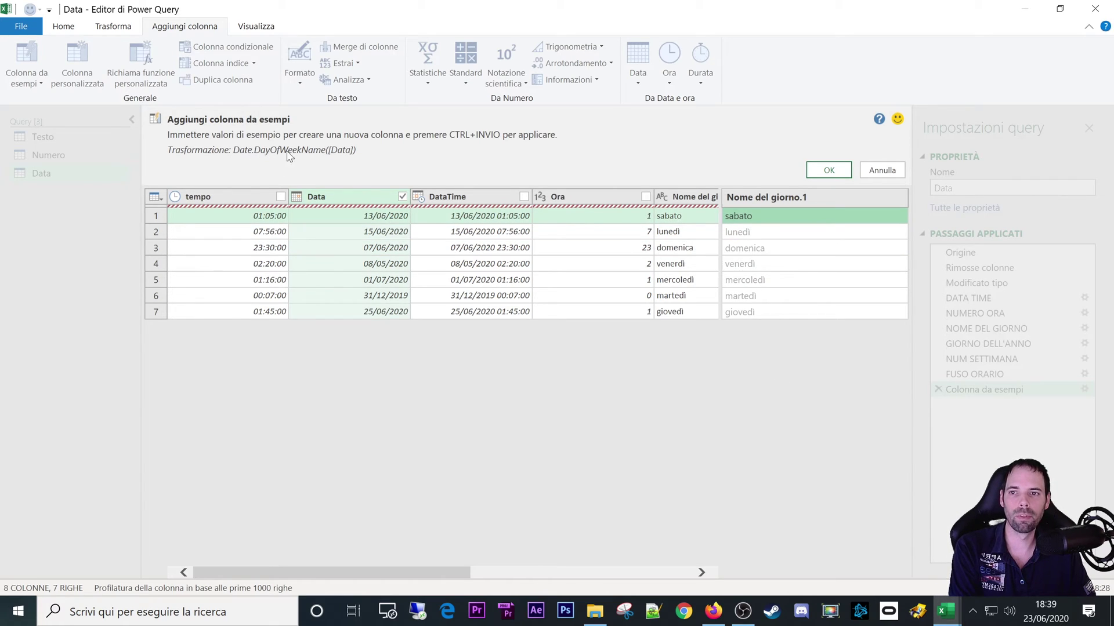
pyautogui.press('Delete')
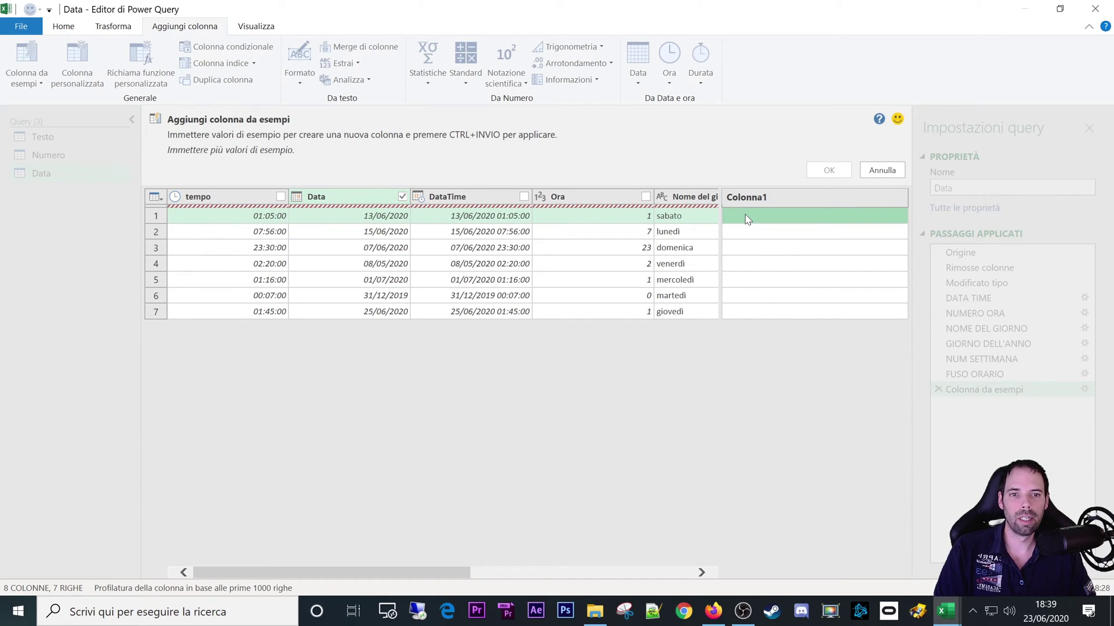
# Enter 'sabato, giugno' and 'lunedì, giugno' so Text.Combine fills weekday and month in every row.
pyautogui.click(744, 215)
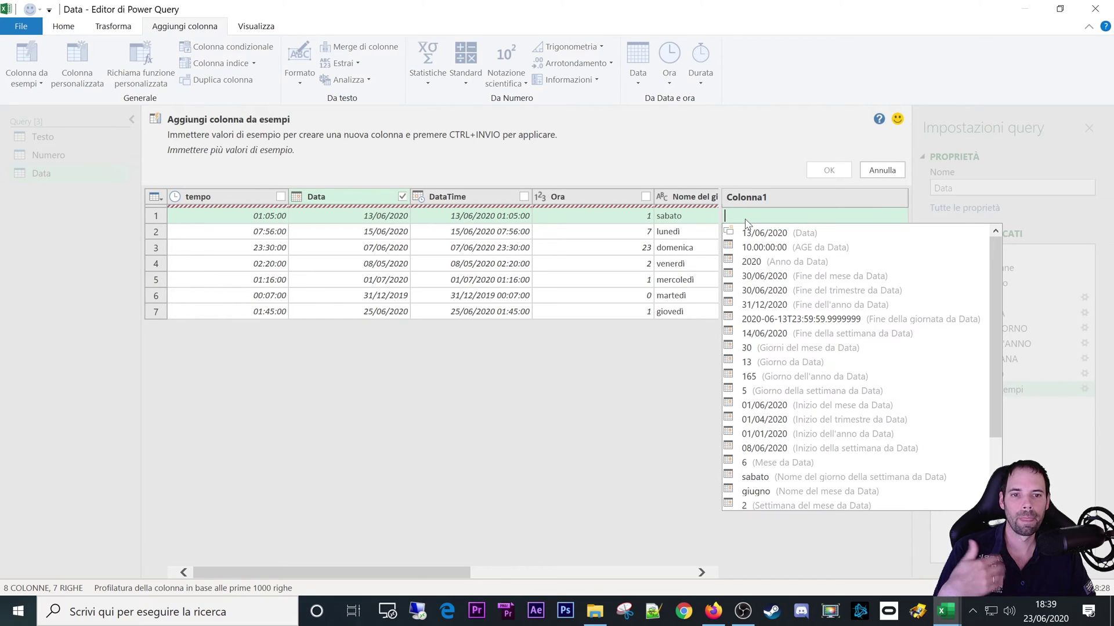
pyautogui.press('Escape')
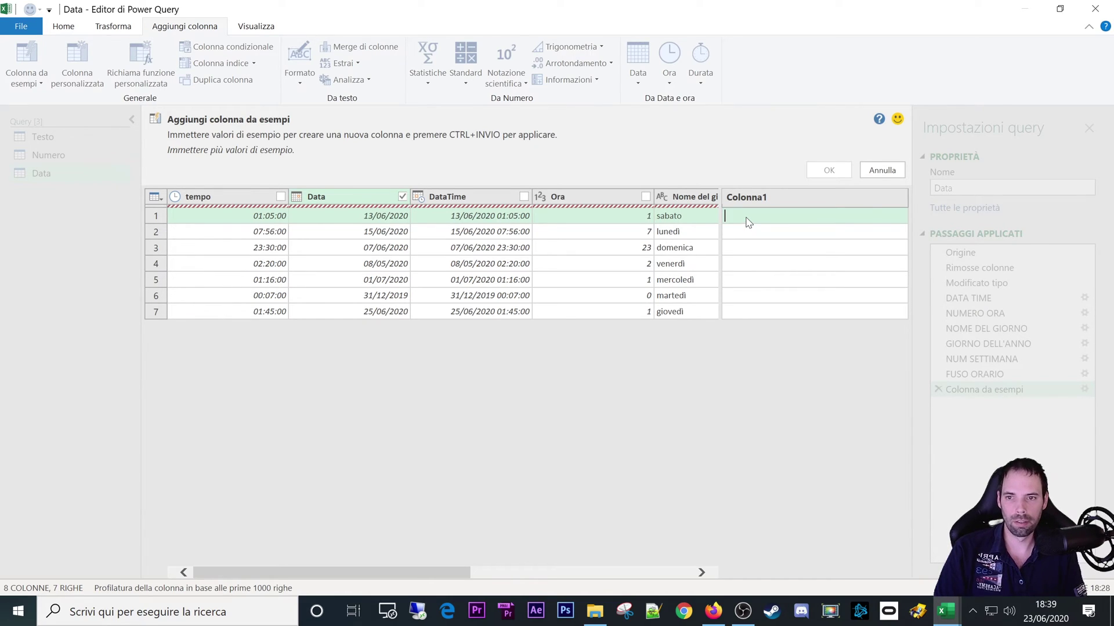
pyautogui.write('sabato, gioug')
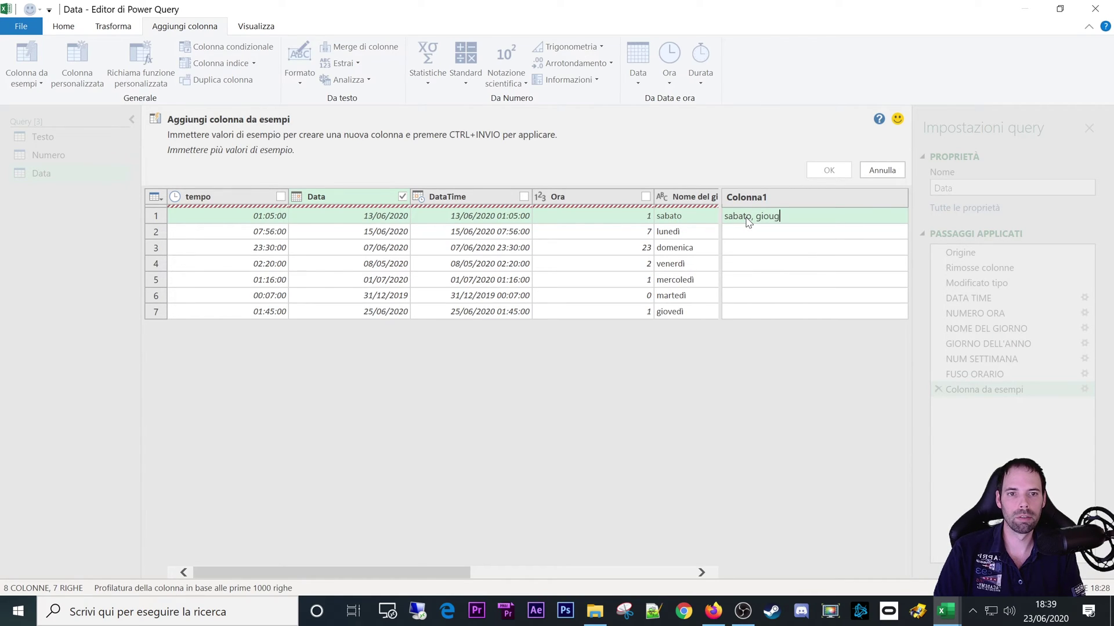
pyautogui.press('BackSpace')
pyautogui.press('BackSpace')
pyautogui.press('BackSpace')
pyautogui.write('ugno')
pyautogui.press('Return')
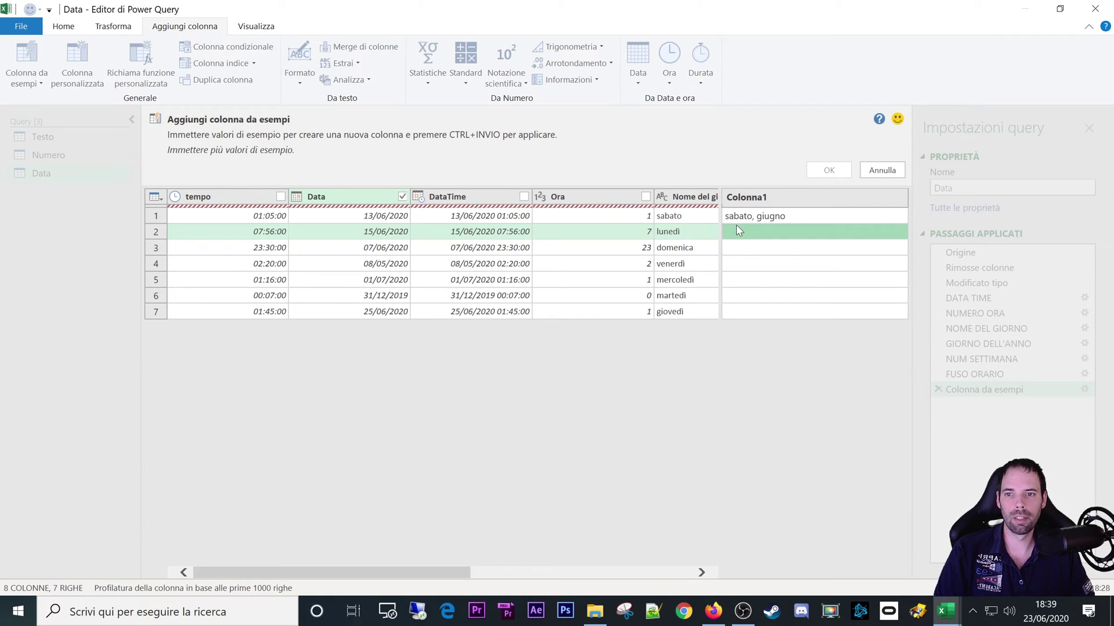
pyautogui.write('lune')
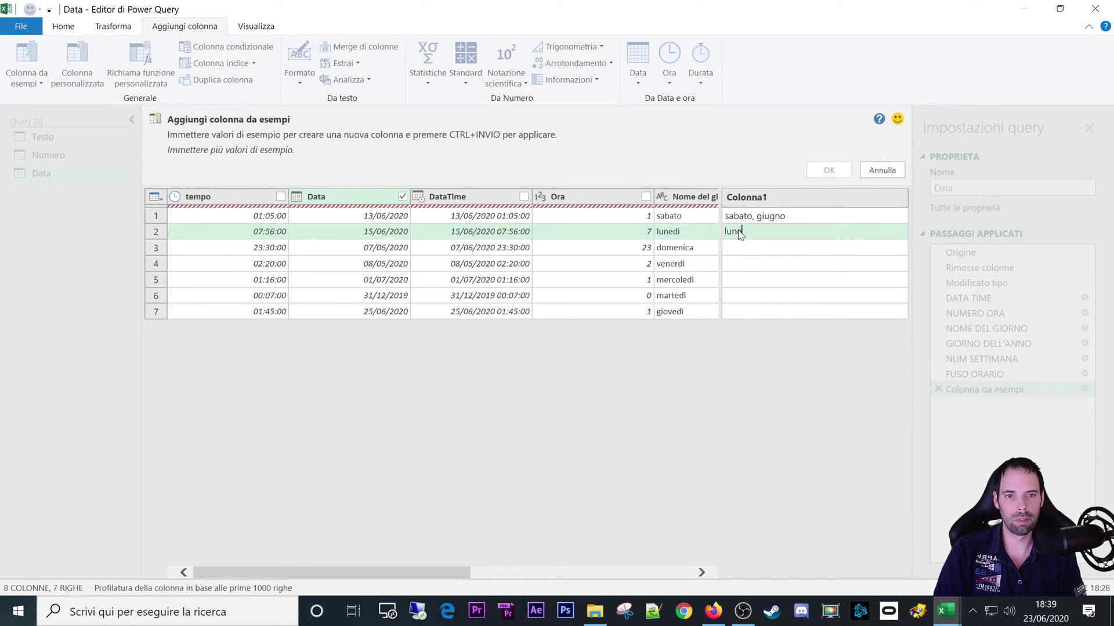
pyautogui.write('dìì, giugno')
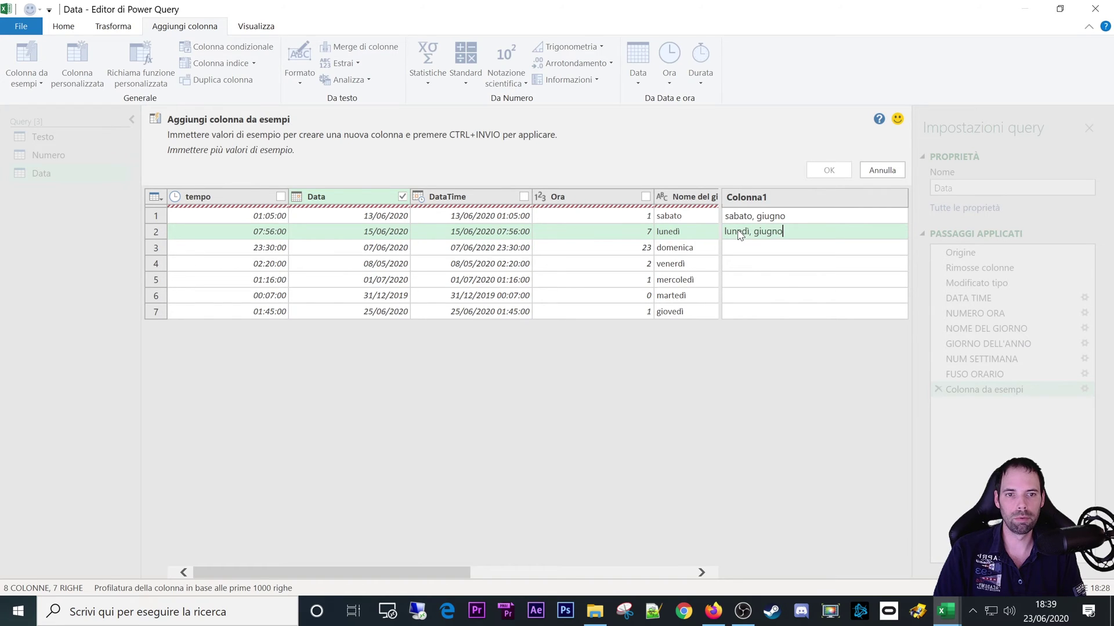
pyautogui.press('Return')
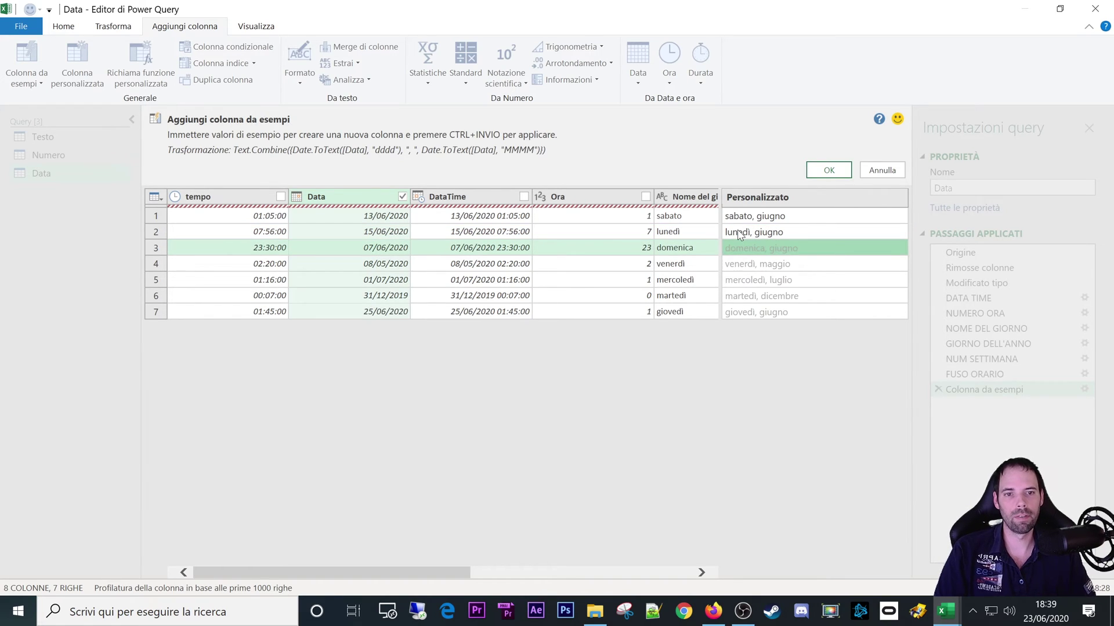
pyautogui.click(739, 216)
pyautogui.click(746, 230)
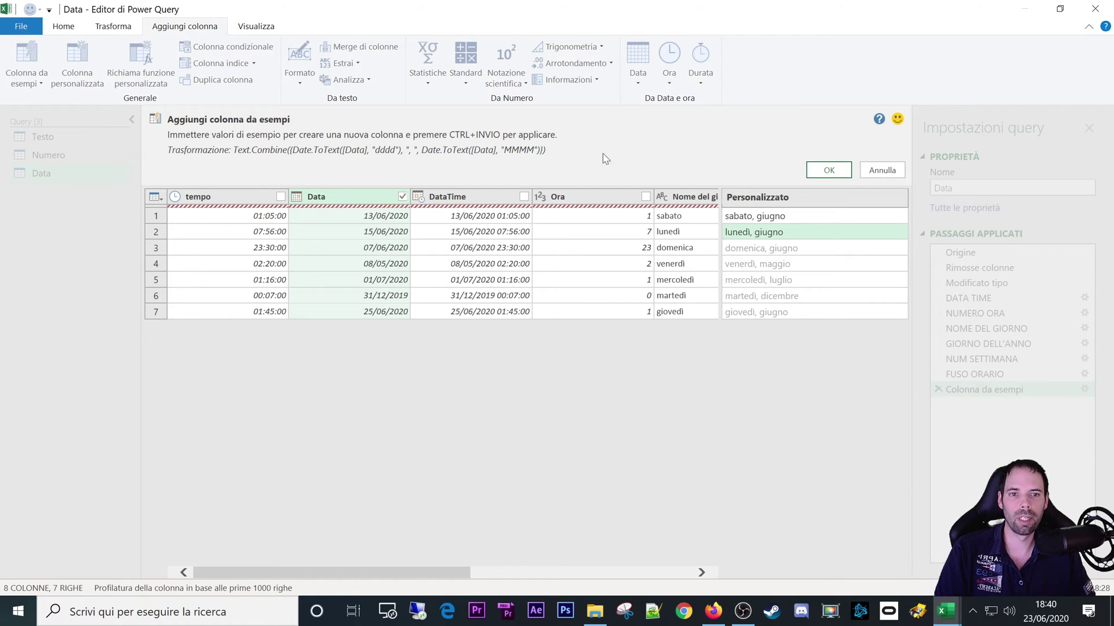
# Name the example column 'Giorno e Mese' and add it to the query.
pyautogui.doubleClick(758, 200)
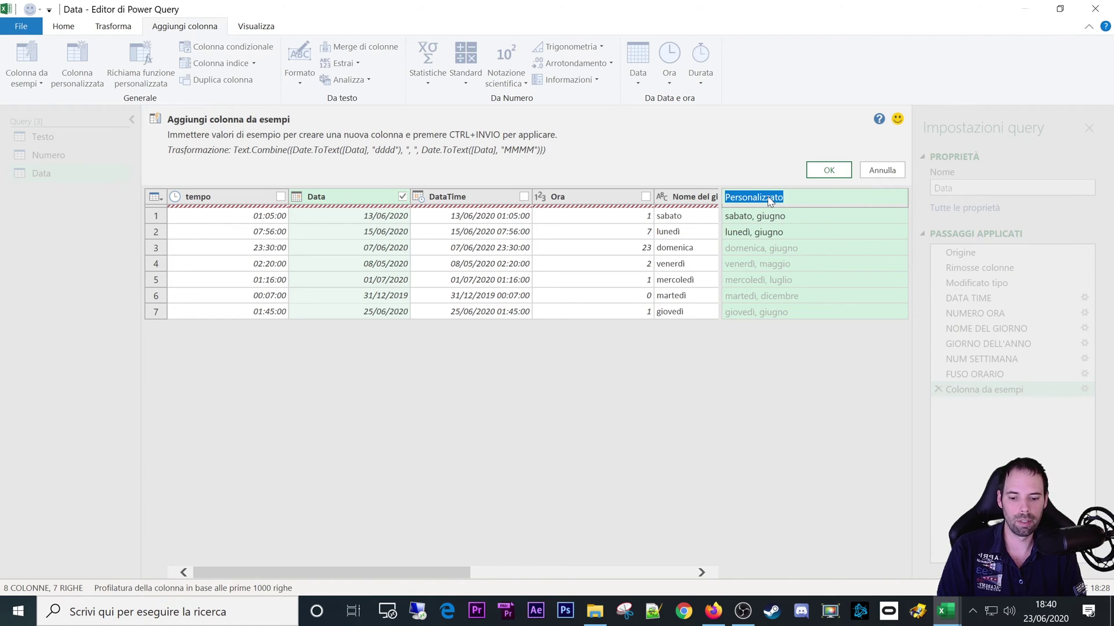
pyautogui.write('Giorno e Mese')
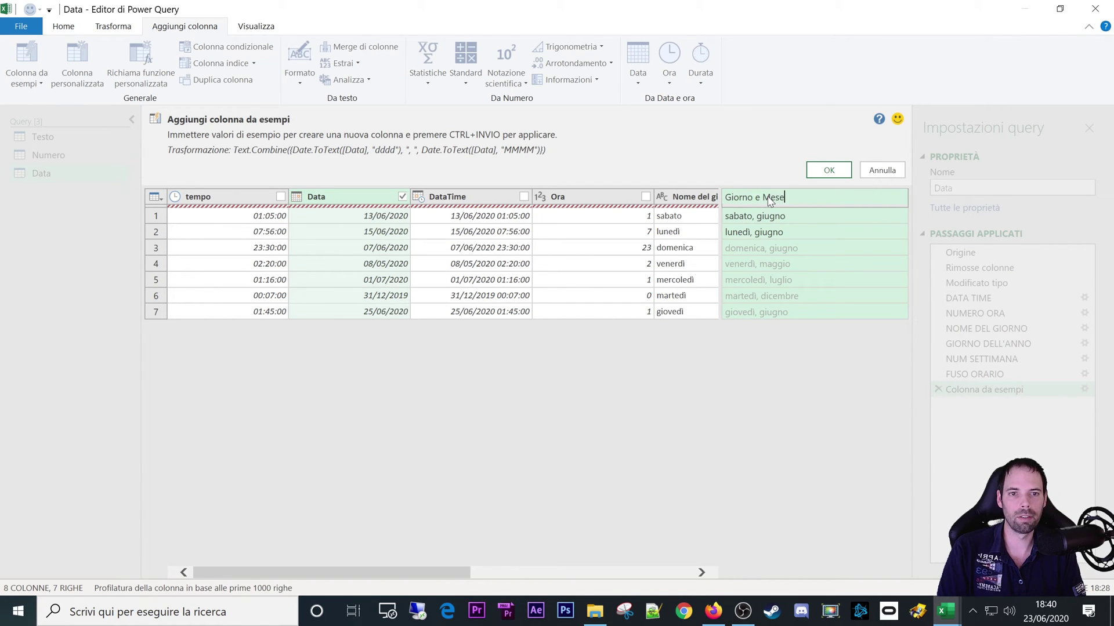
pyautogui.press('Return')
pyautogui.click(829, 170)
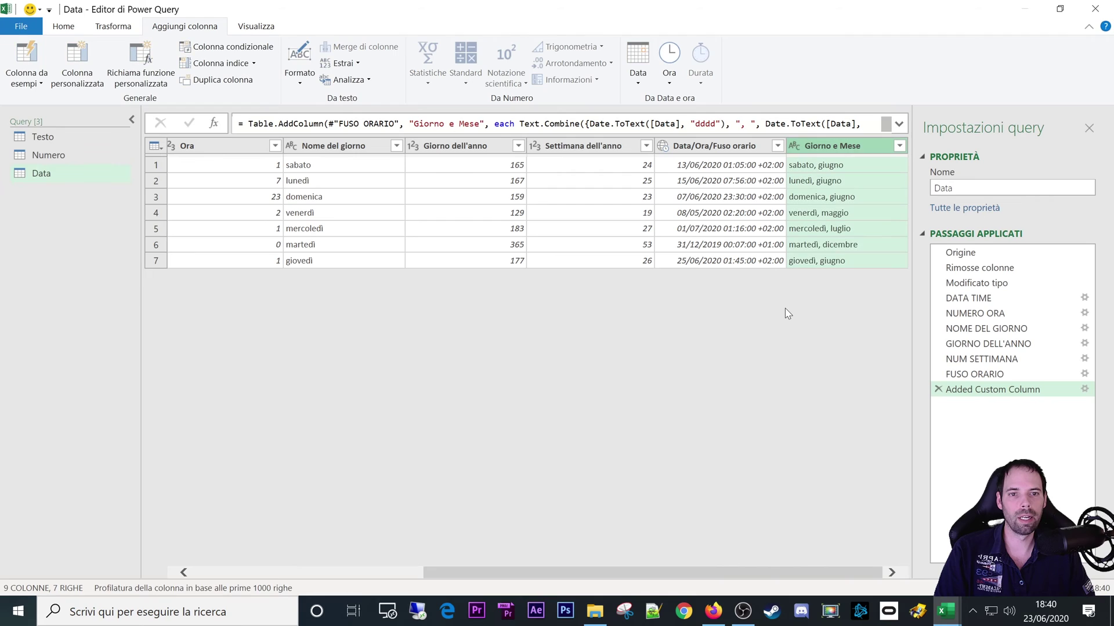
# Check the new column's values, such as 'lunedì, giugno' and 'mercoledì, luglio'.
pyautogui.click(824, 197)
pyautogui.click(824, 229)
pyautogui.click(818, 181)
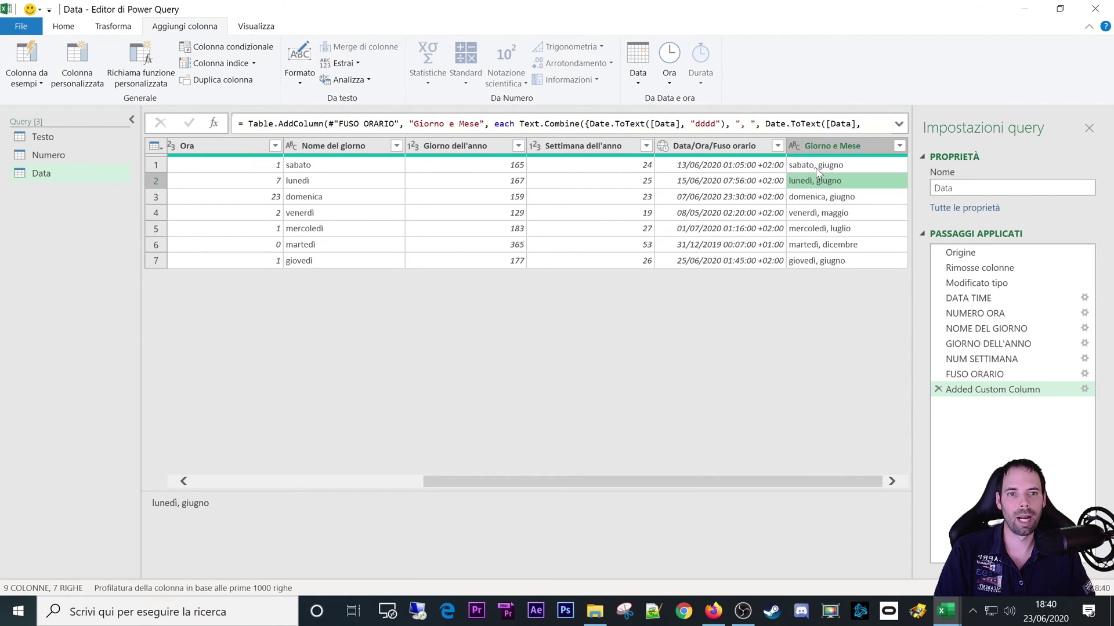
pyautogui.click(816, 169)
pyautogui.click(819, 231)
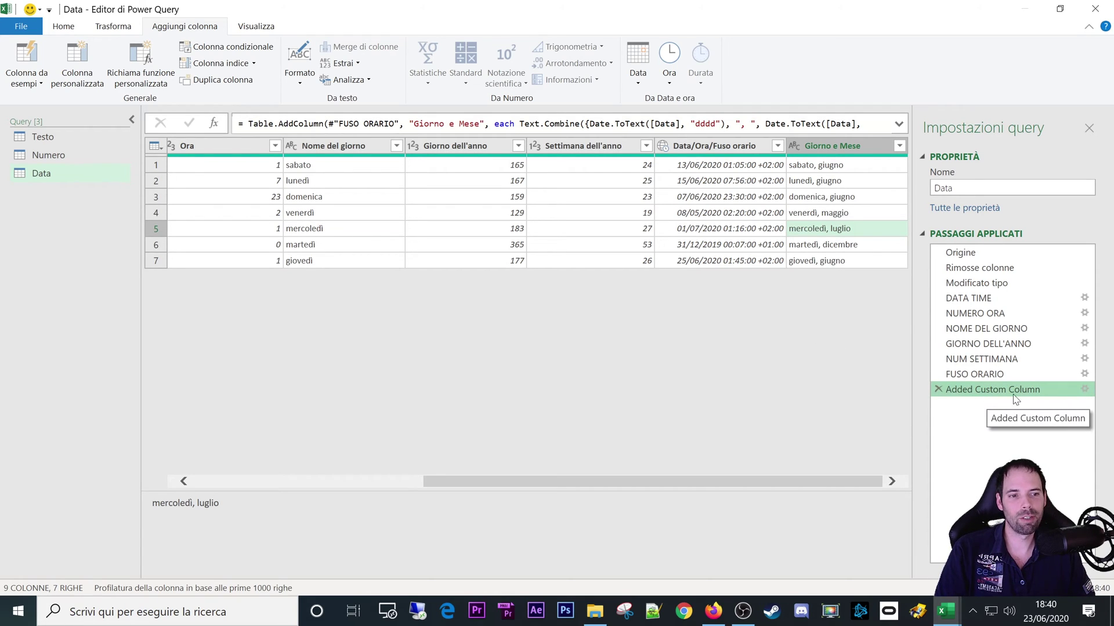
# View the Added Custom Column step's formula without changing it, then start a new custom column.
pyautogui.click(1084, 389)
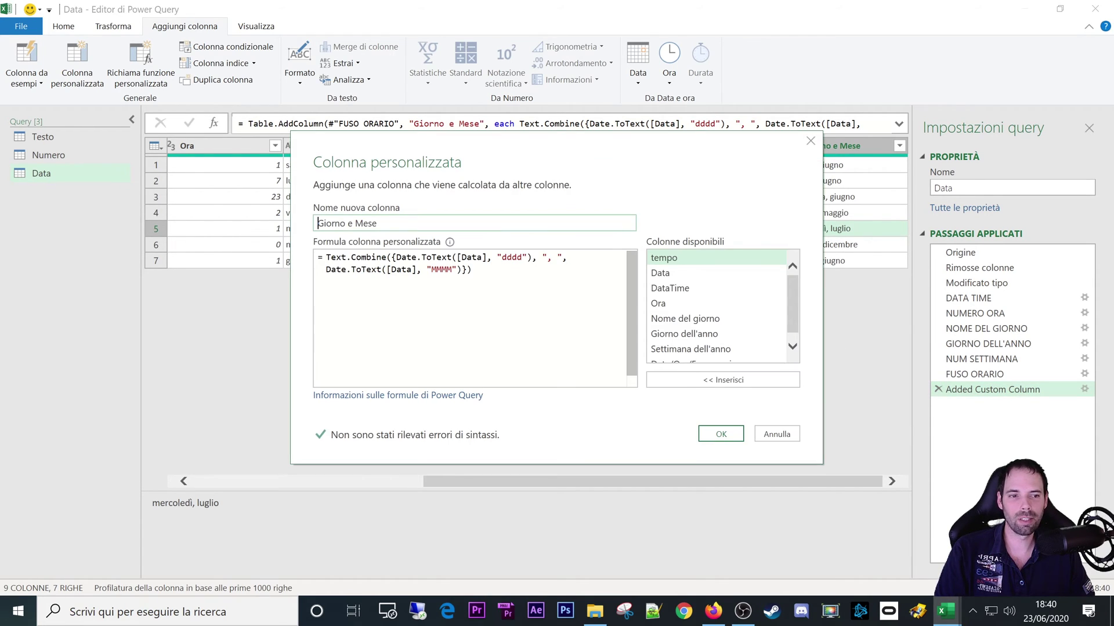
pyautogui.click(781, 436)
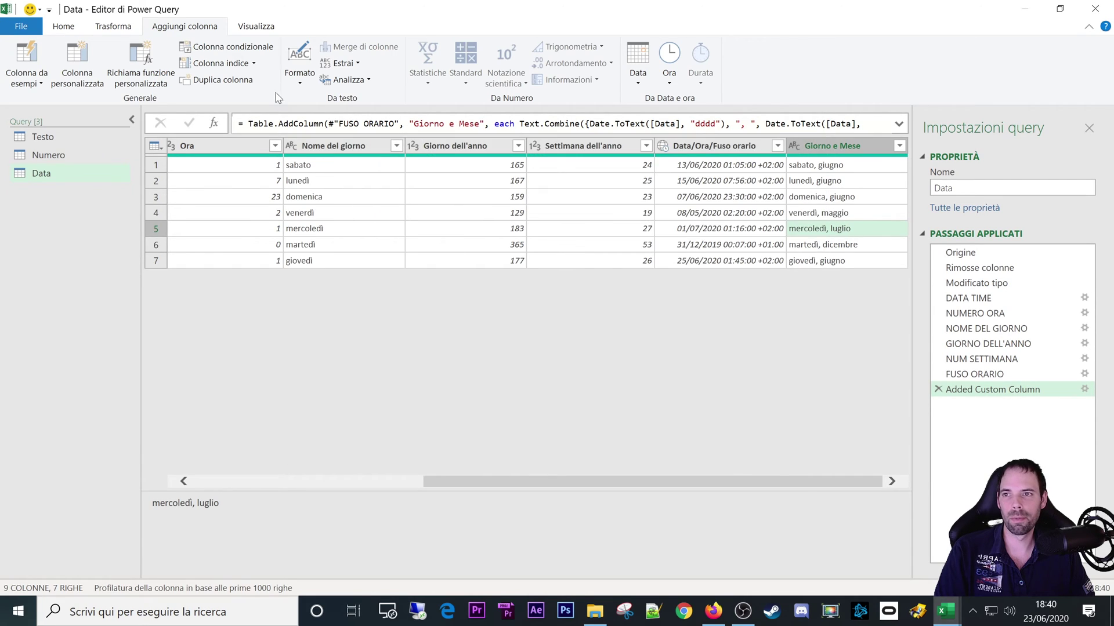
pyautogui.click(77, 78)
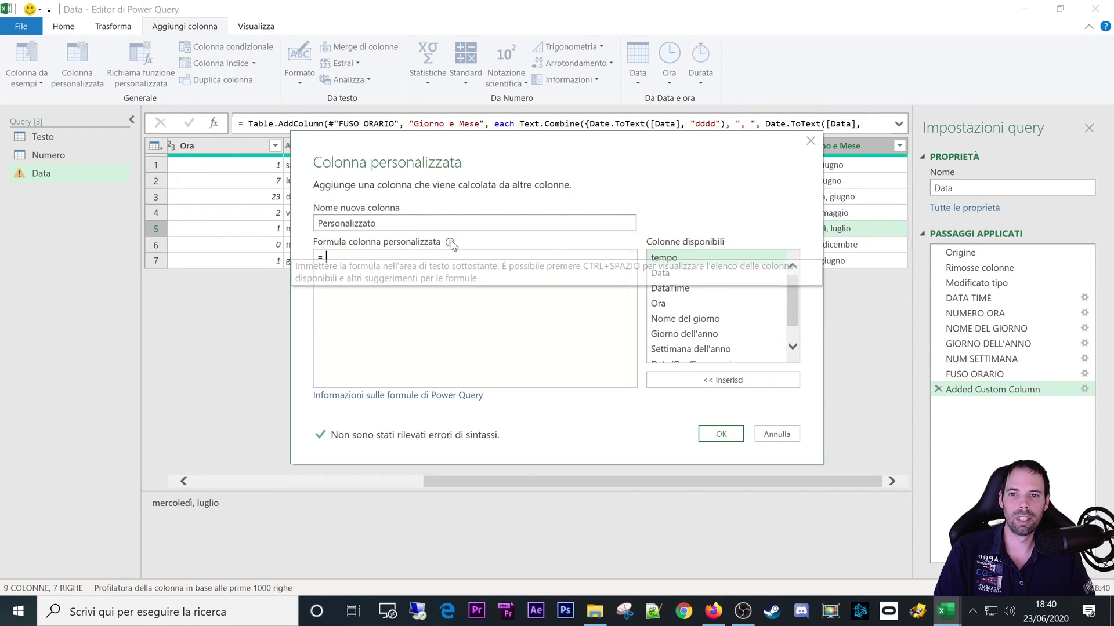
pyautogui.moveTo(449, 242)
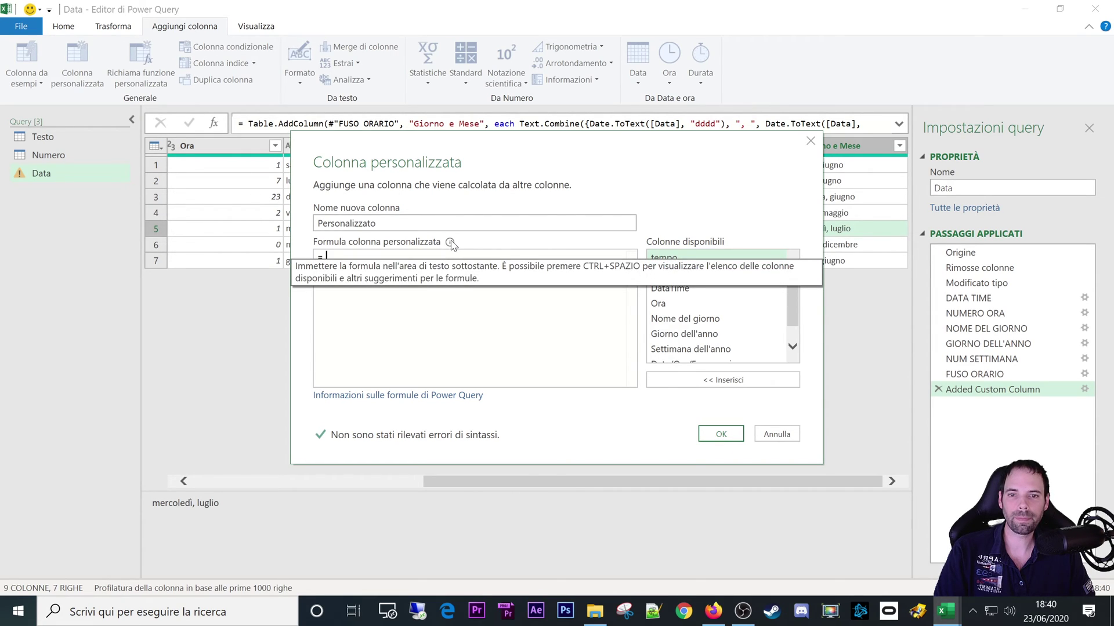
# Write '= Text.Combine(' in the custom column formula, choosing Text.Combine from the suggestions.
pyautogui.click(406, 223)
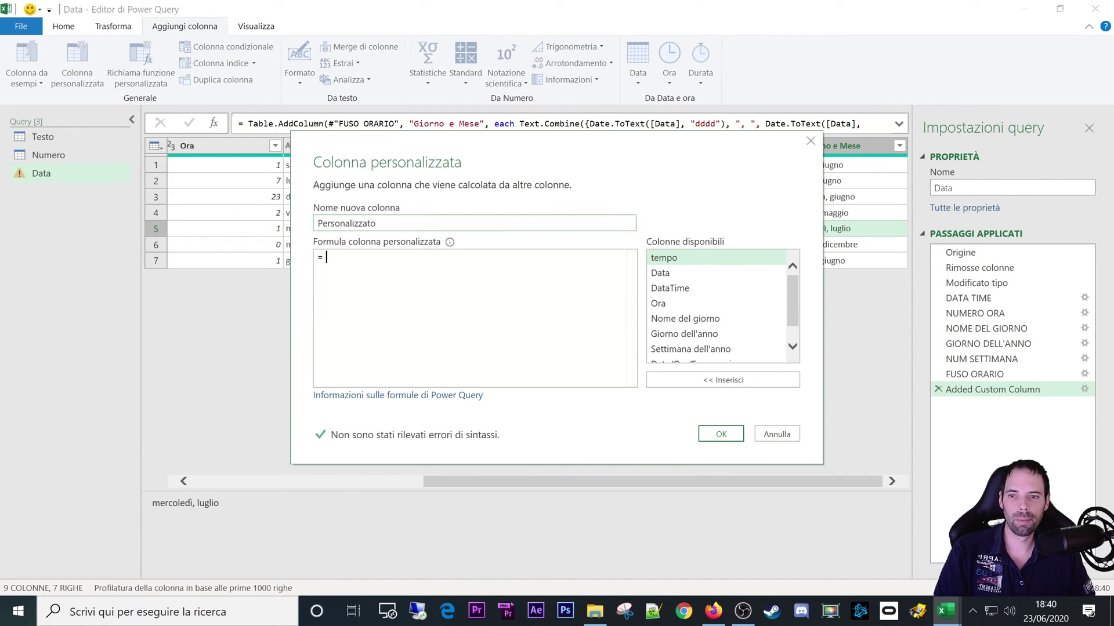
pyautogui.write('Text')
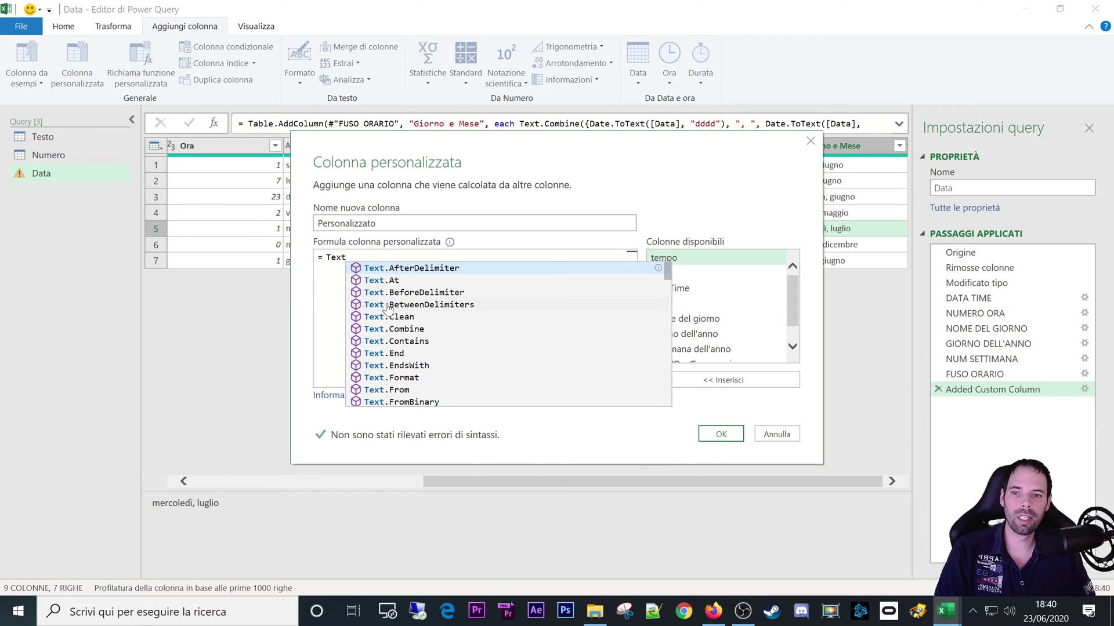
pyautogui.scroll(-2, 387, 313)
pyautogui.scroll(-3, 387, 319)
pyautogui.scroll(-4, 389, 325)
pyautogui.scroll(-5, 388, 334)
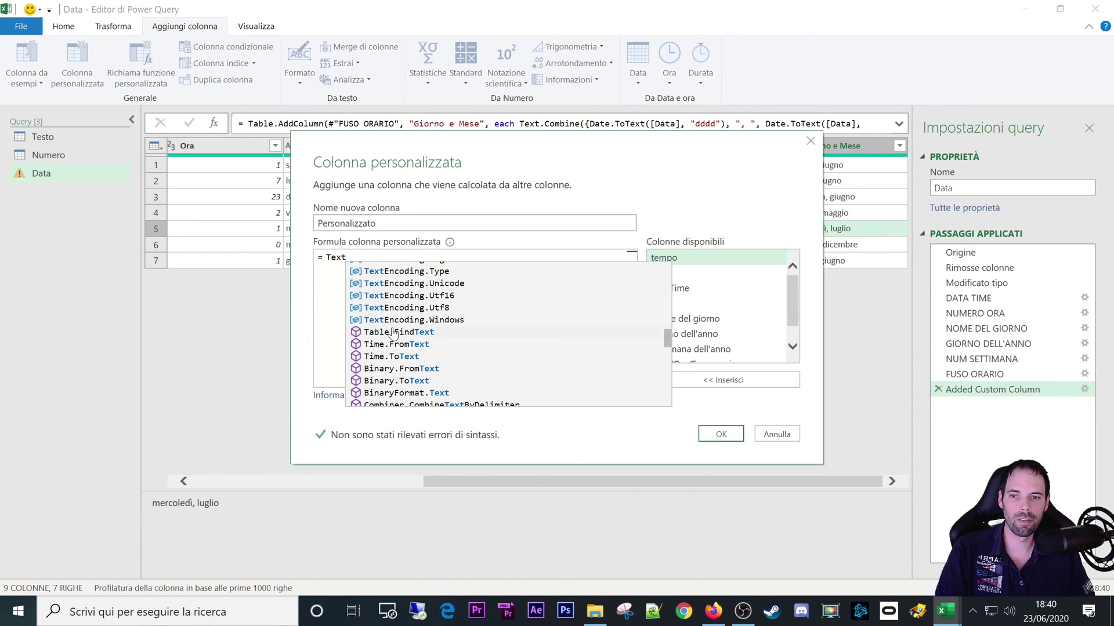
pyautogui.scroll(6, 429, 313)
pyautogui.scroll(4, 472, 298)
pyautogui.scroll(4, 472, 298)
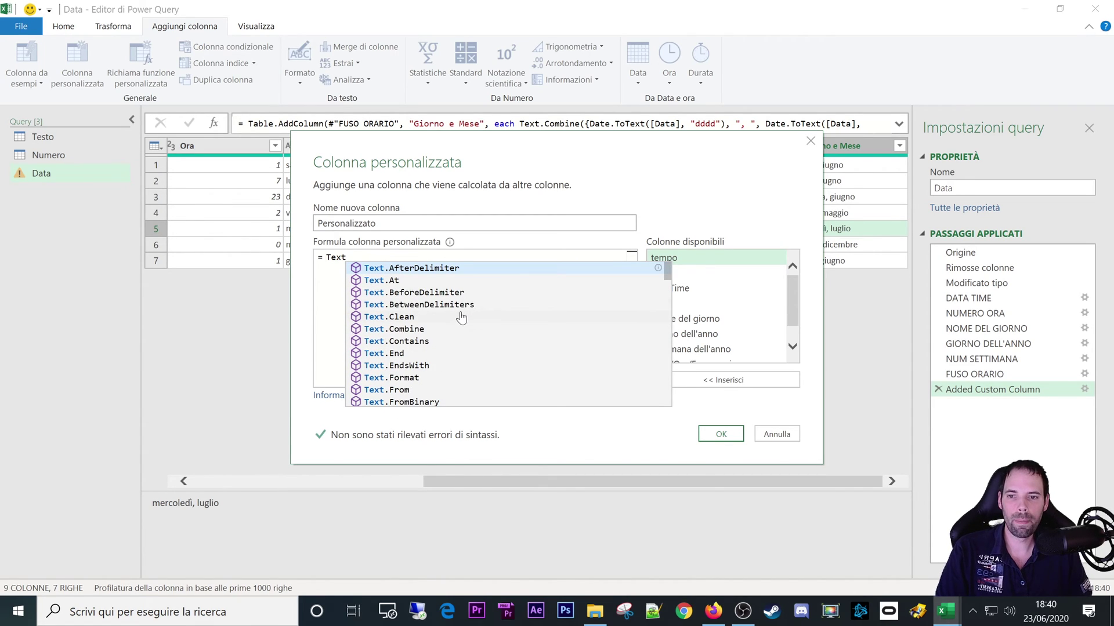
pyautogui.press('Down')
pyautogui.press('Down')
pyautogui.press('Down')
pyautogui.press('Down')
pyautogui.press('Down')
pyautogui.press('Up')
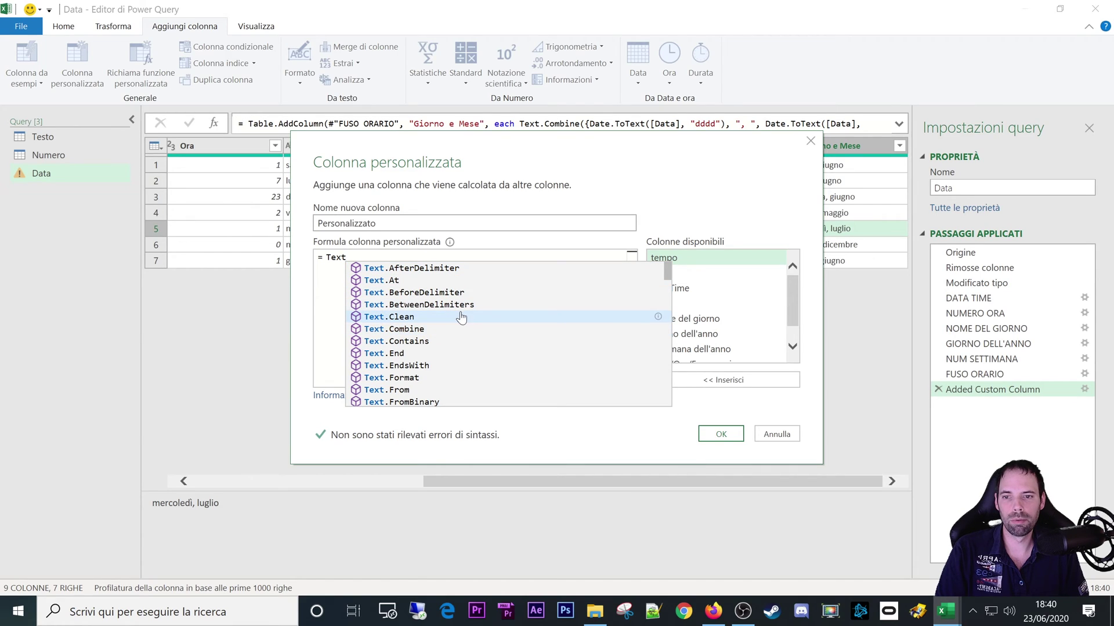
pyautogui.press('Down')
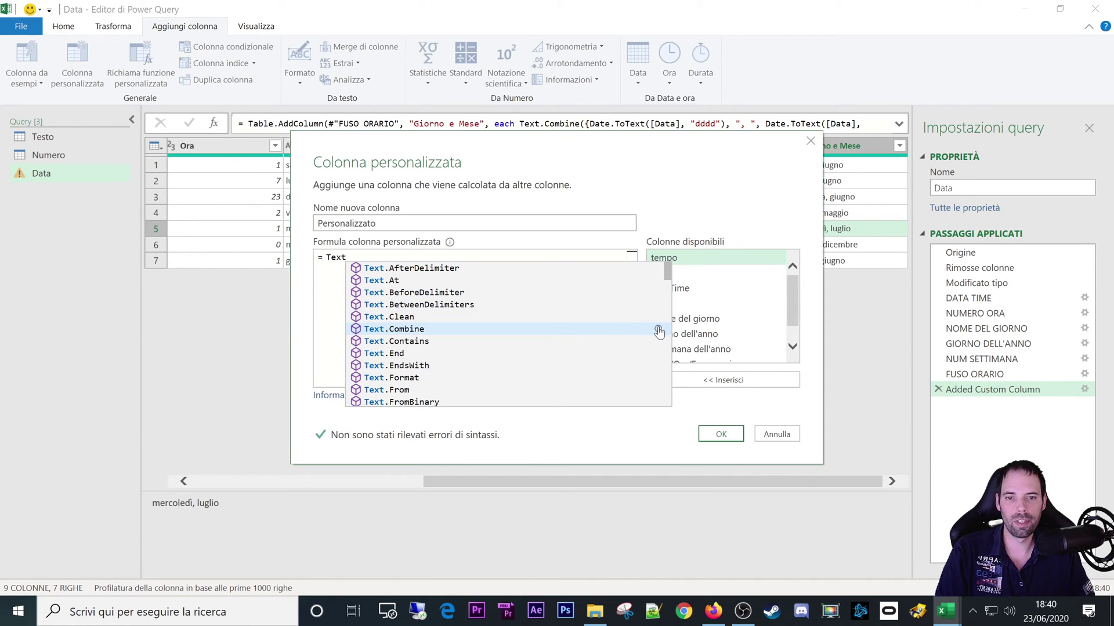
pyautogui.click(658, 328)
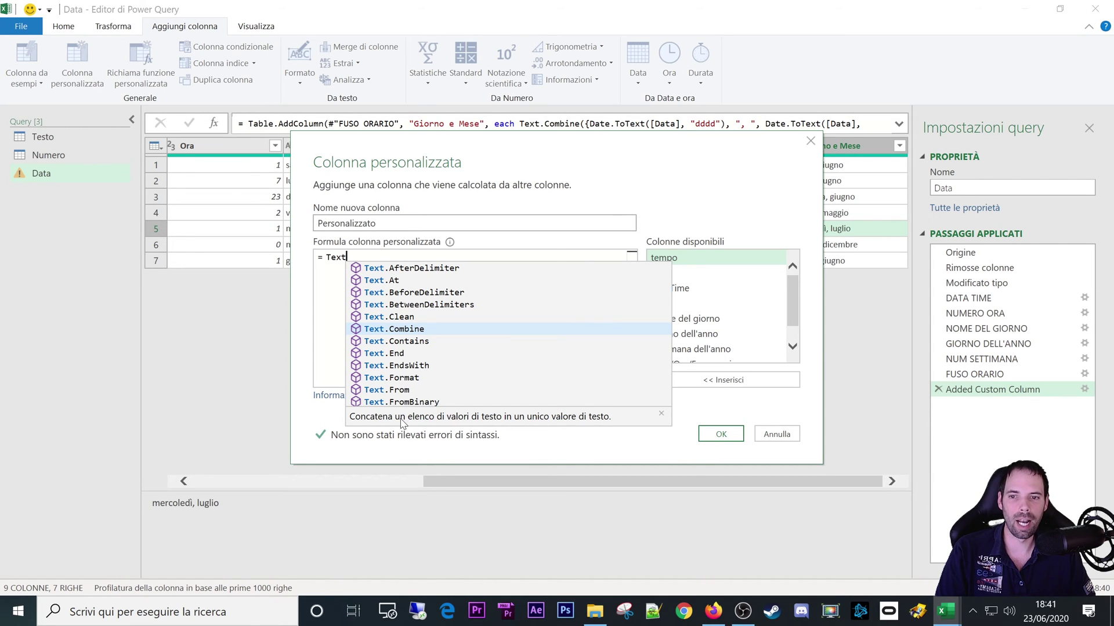
pyautogui.press('Tab')
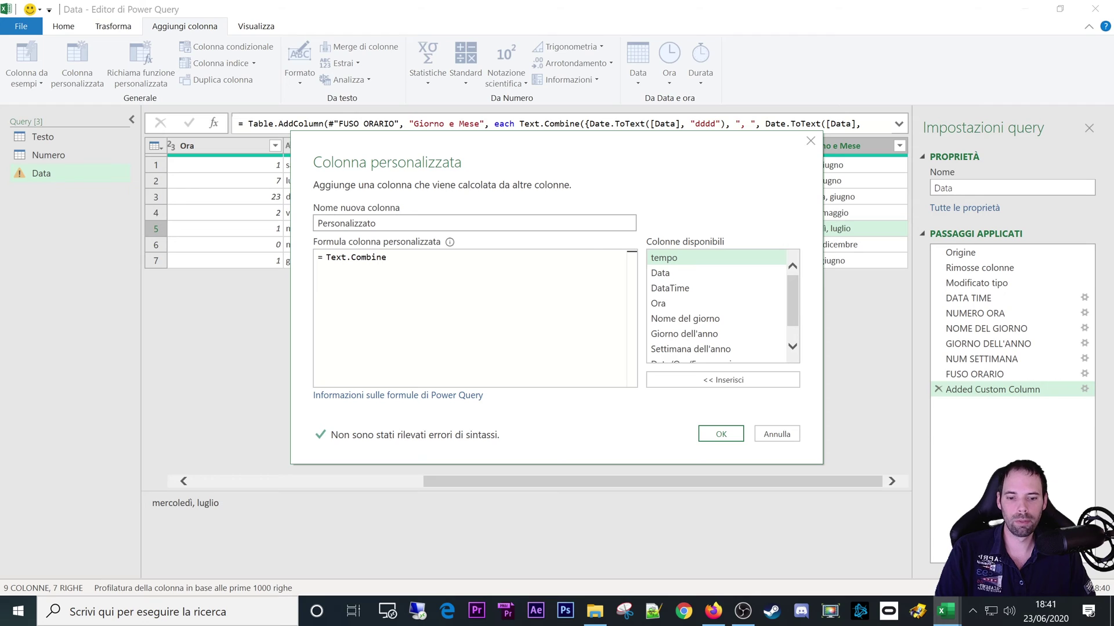
pyautogui.write('(')
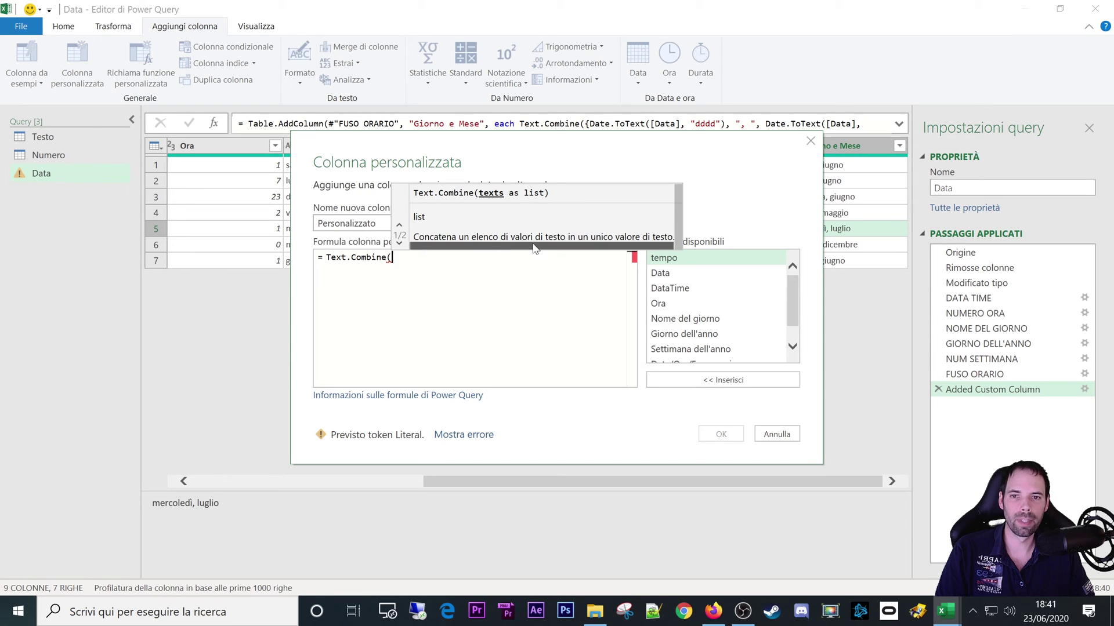
pyautogui.moveTo(461, 207)
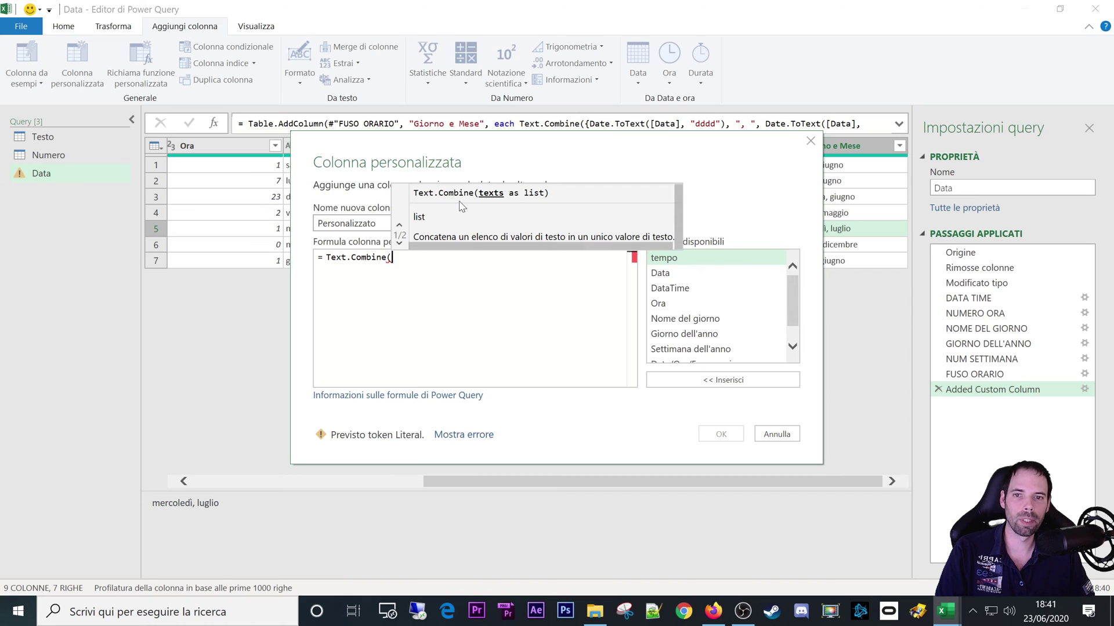
# Compare the single-argument and separator versions of the Text.Combine signature.
pyautogui.click(399, 244)
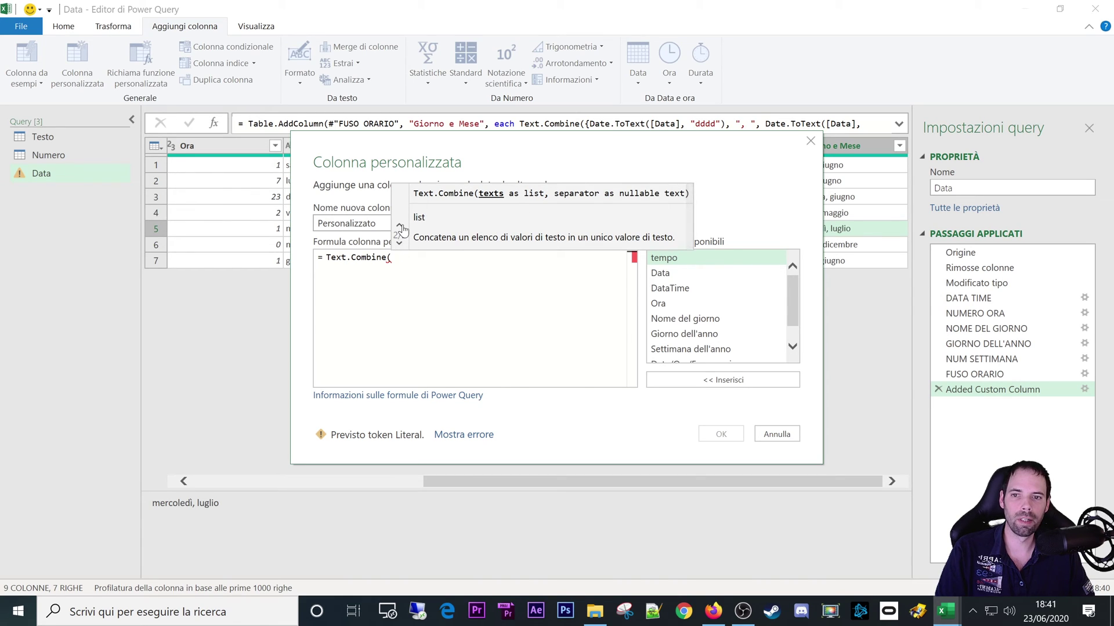
pyautogui.click(399, 244)
pyautogui.click(399, 245)
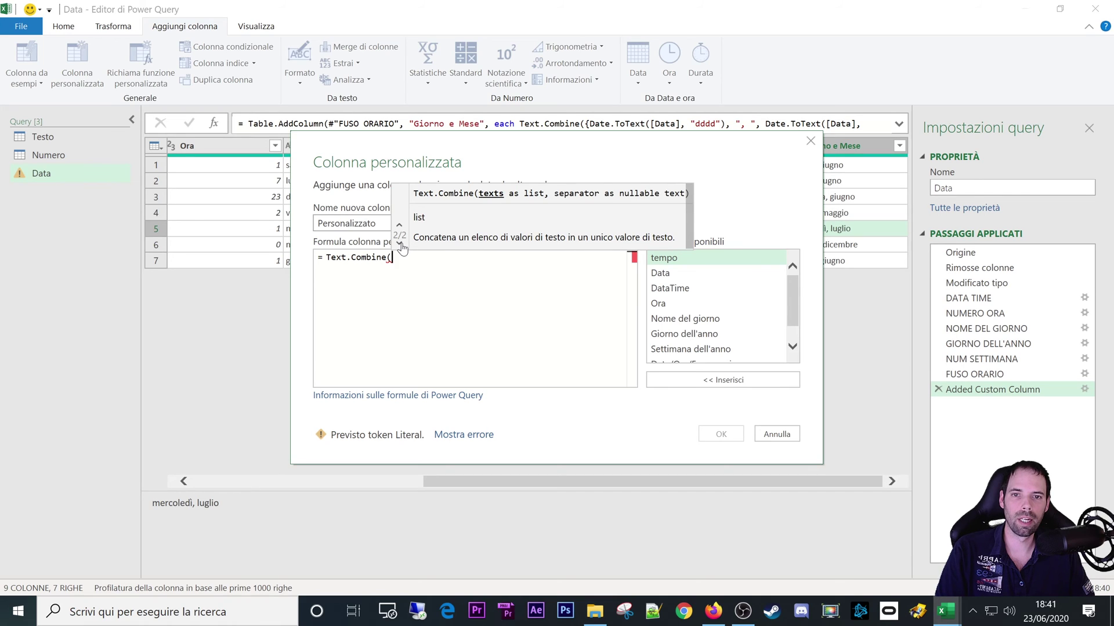
pyautogui.click(399, 243)
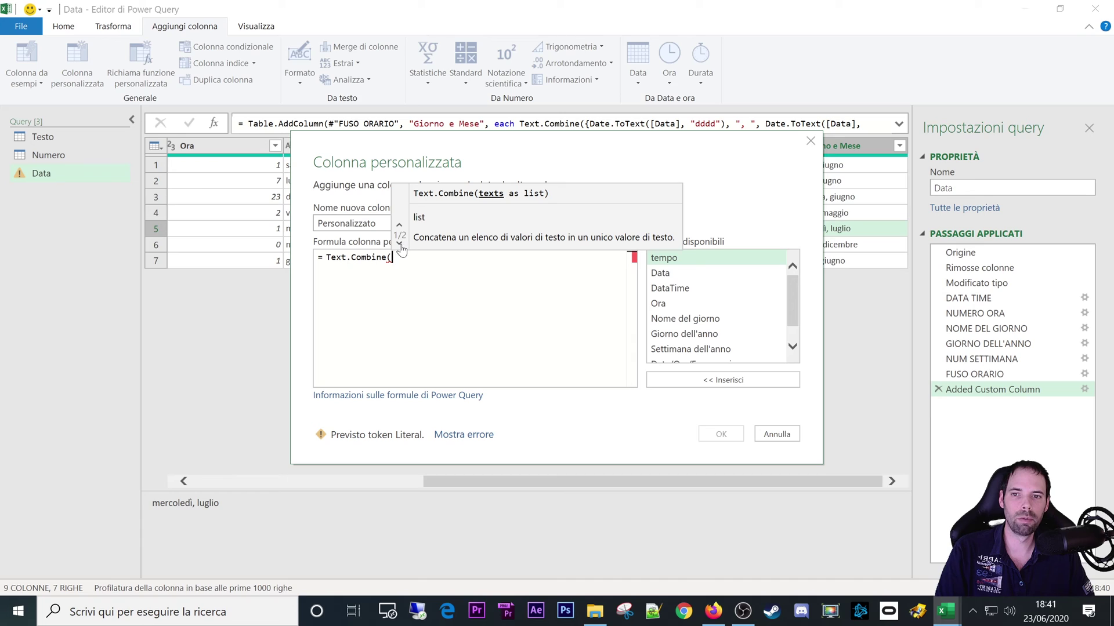
pyautogui.click(399, 243)
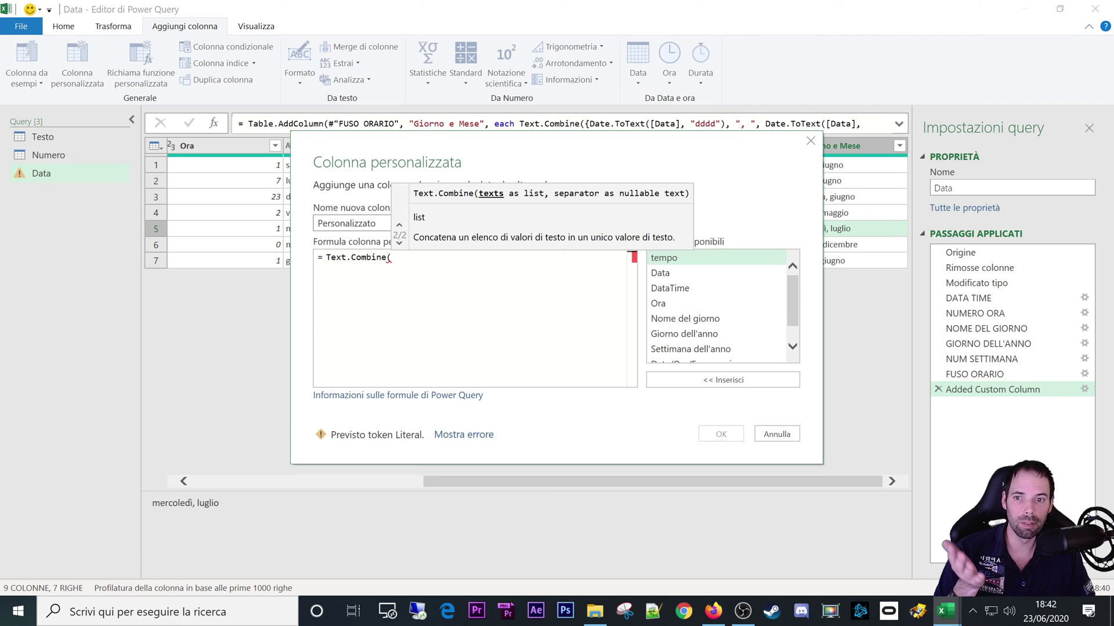
# Erase the unfinished Text.Combine formula and cancel the new custom column.
pyautogui.moveTo(392, 257); pyautogui.dragTo(326, 258)
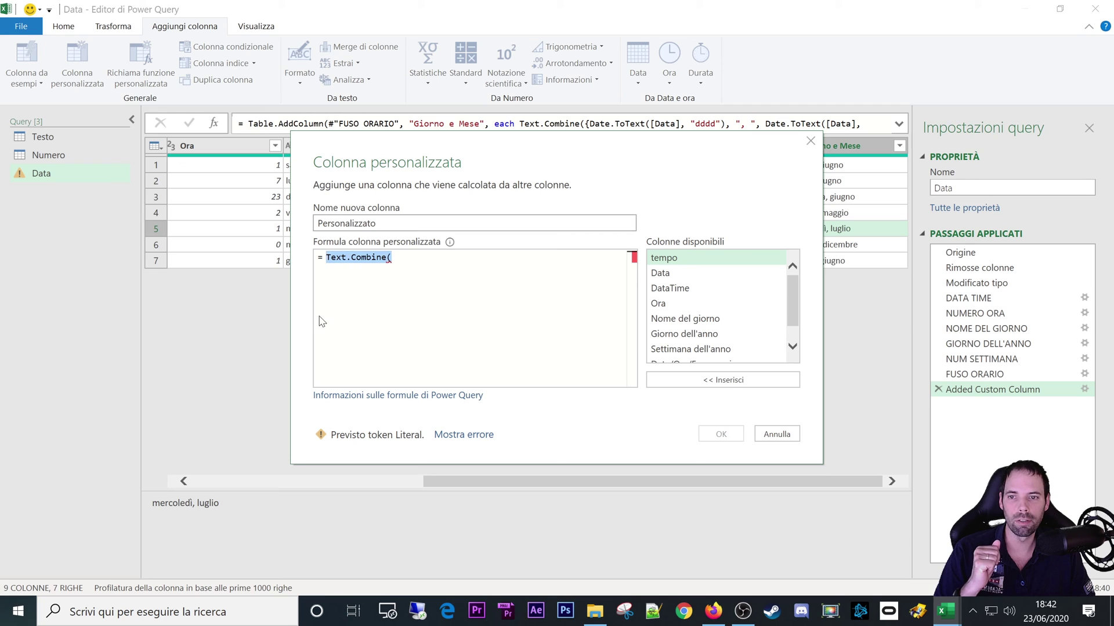
pyautogui.click(471, 257)
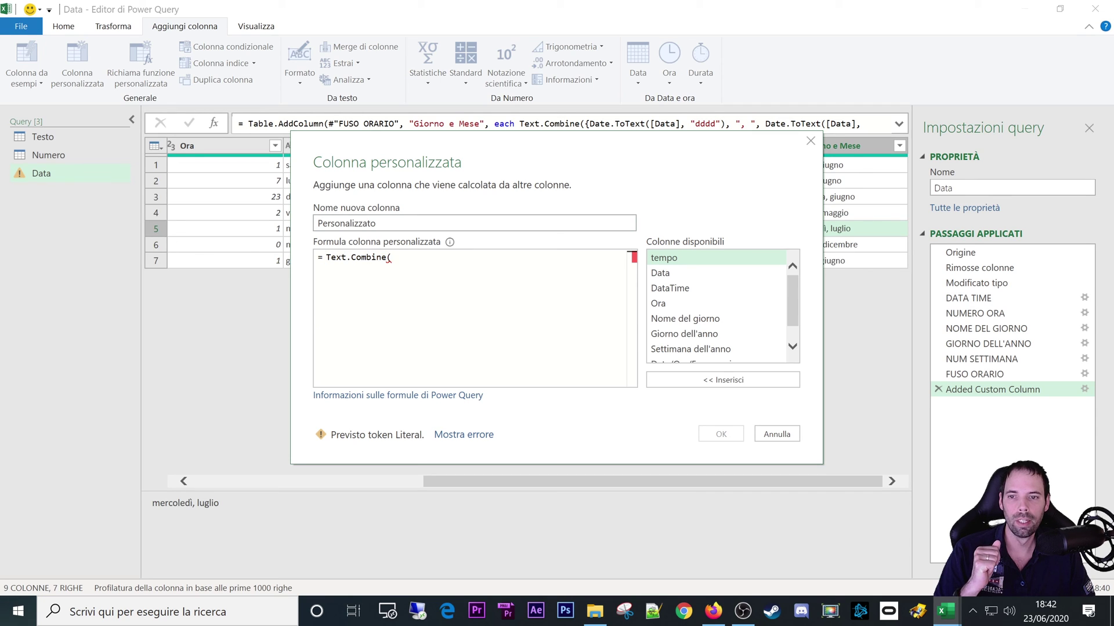
pyautogui.hotkey('shift', 'Home')
pyautogui.press('BackSpace')
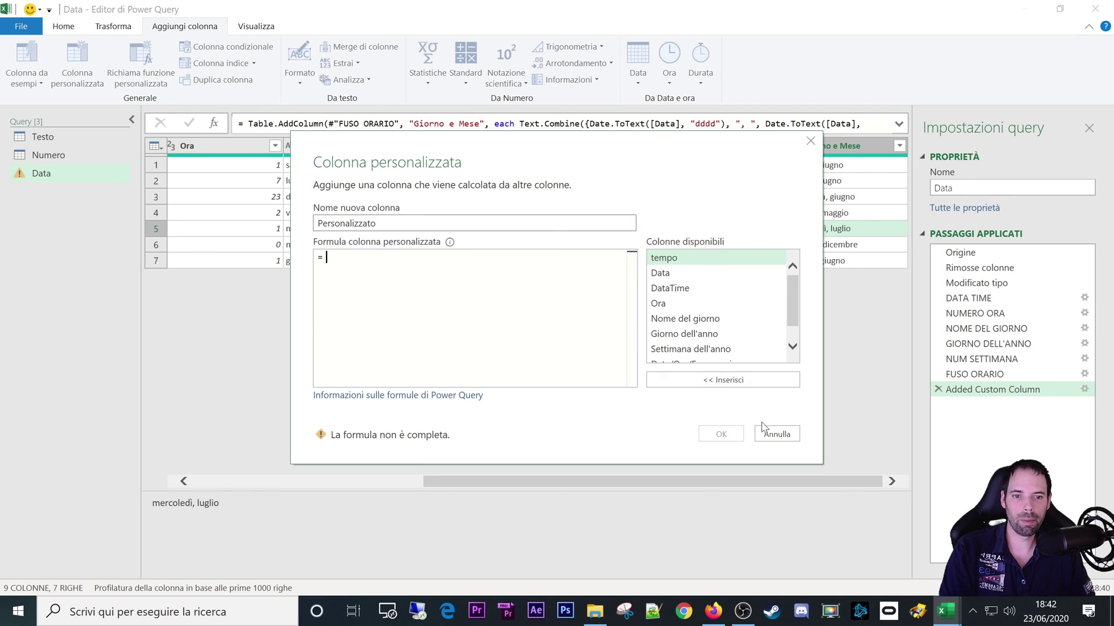
pyautogui.press('Escape')
# Confirm discarding the custom column, check the Column From Examples options, then show Home commands.
pyautogui.click(628, 332)
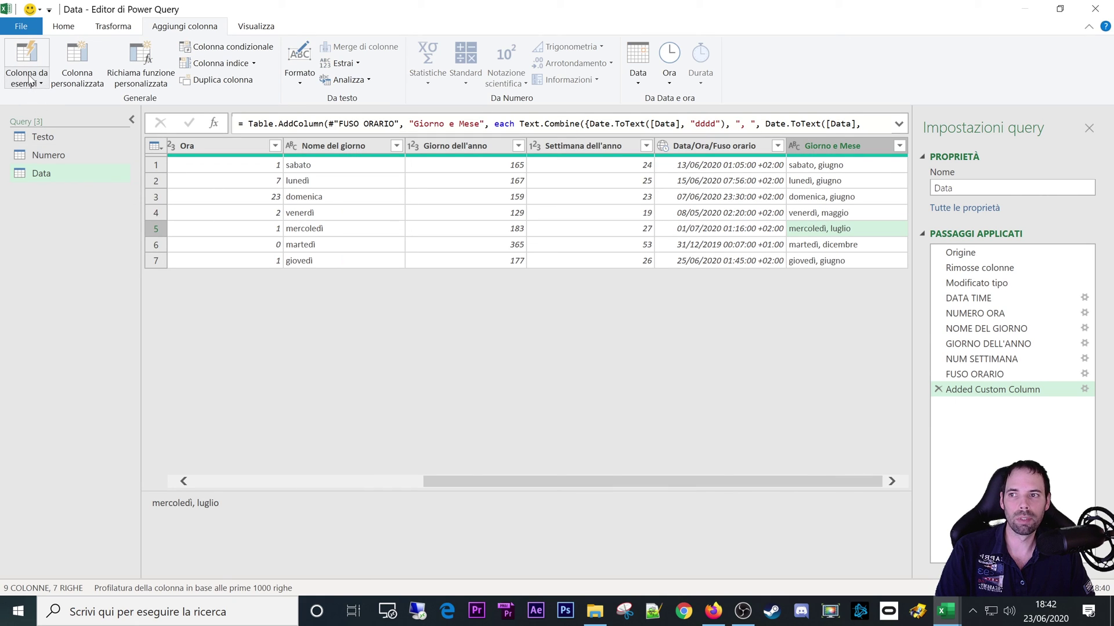
pyautogui.click(29, 84)
pyautogui.press('Escape')
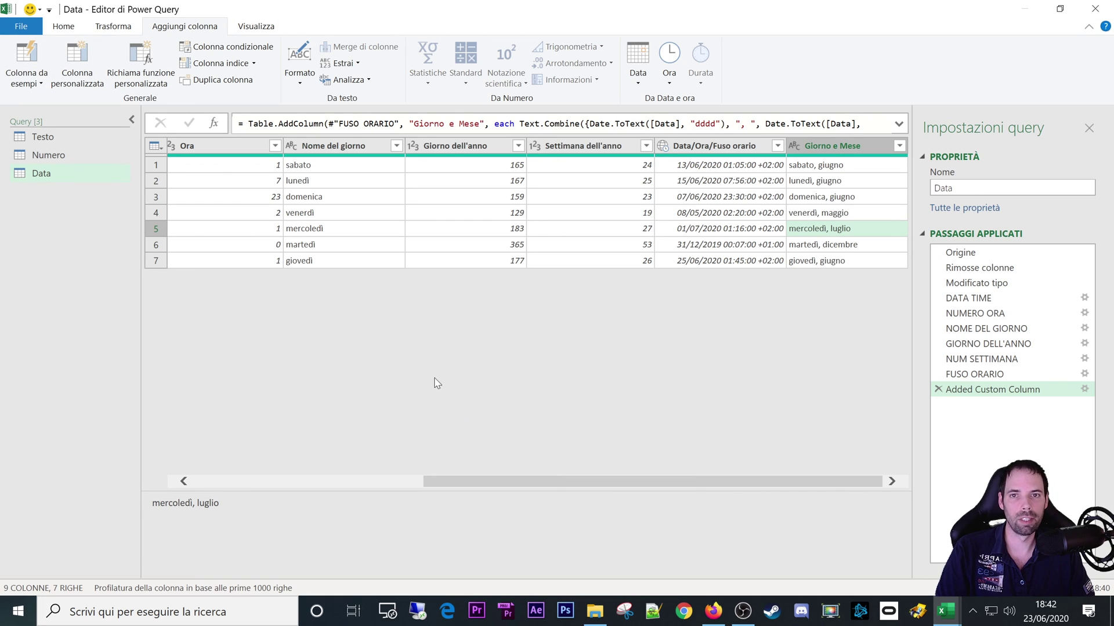
pyautogui.click(64, 25)
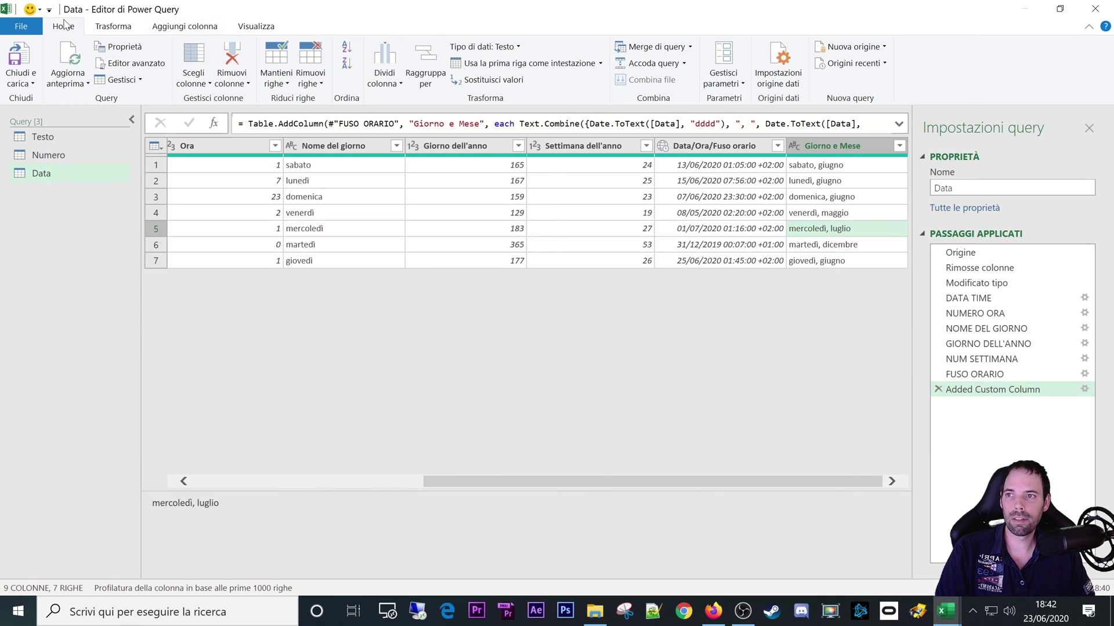